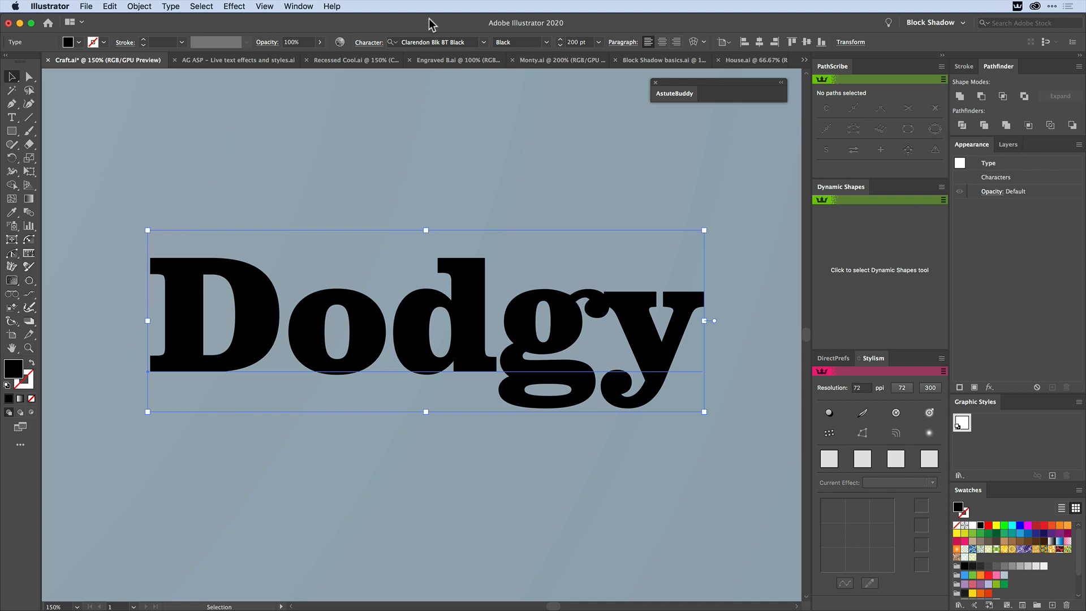
click(301, 7)
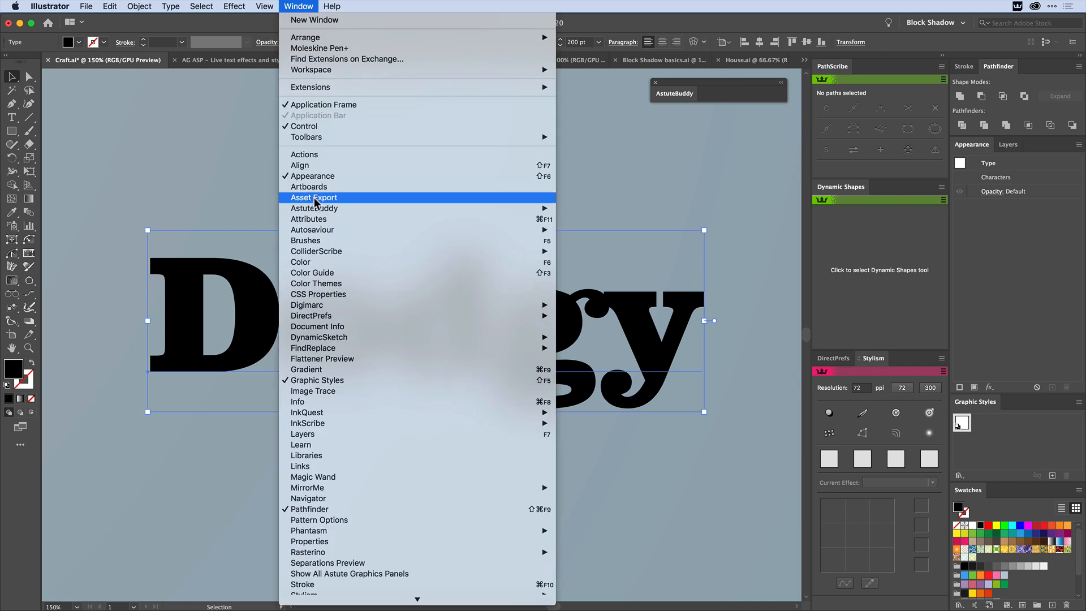
click(1040, 245)
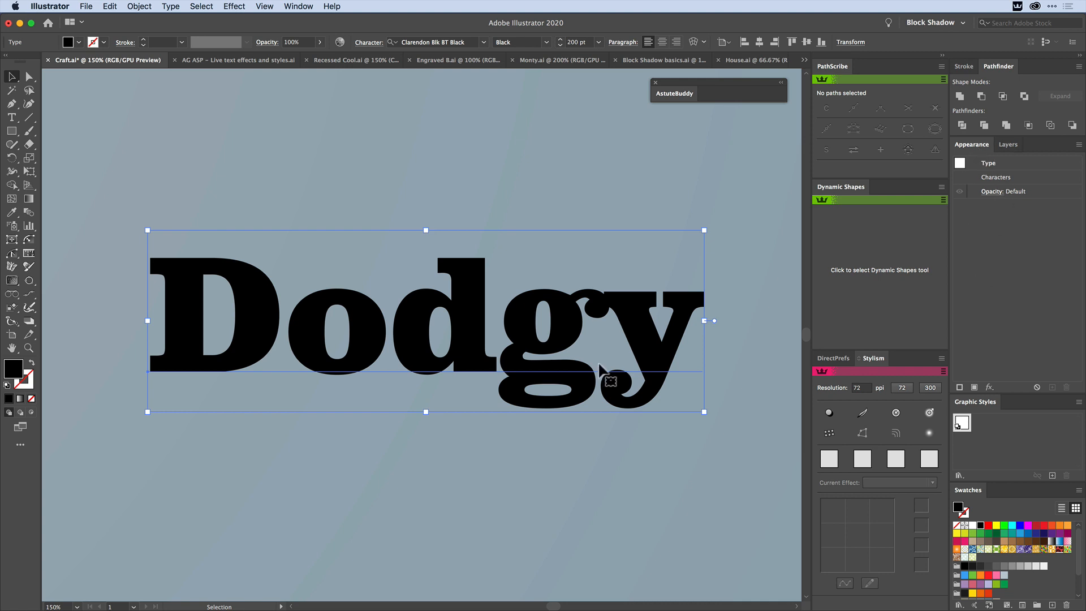
scroll(600, 364, up, 1)
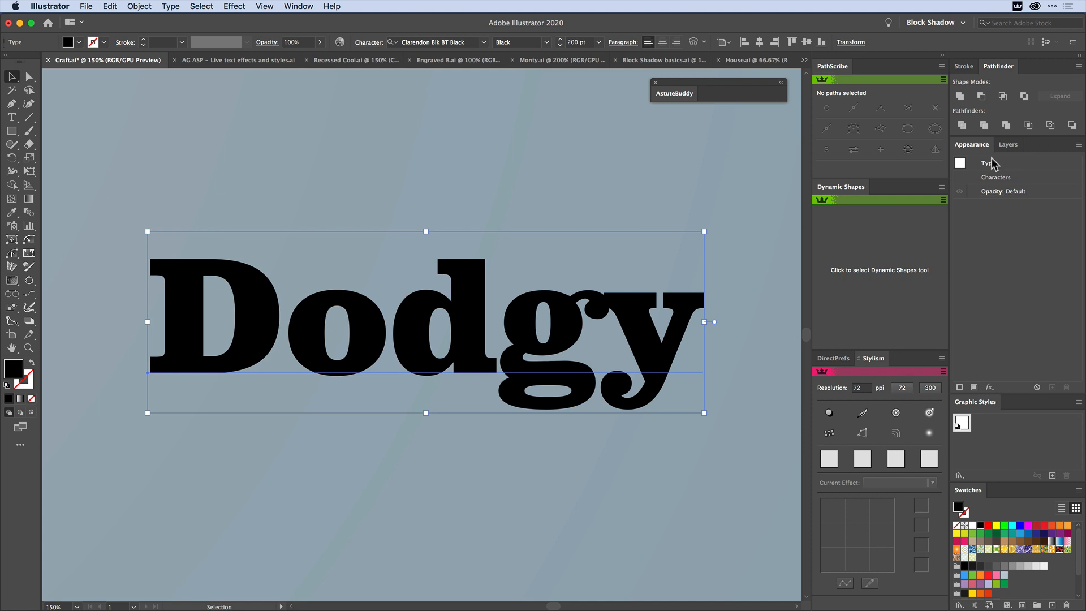
Undock the Appearance panel, make it taller, and use it to add a pink fill to the "Dodgy" text object.
drag(977, 145, 674, 140)
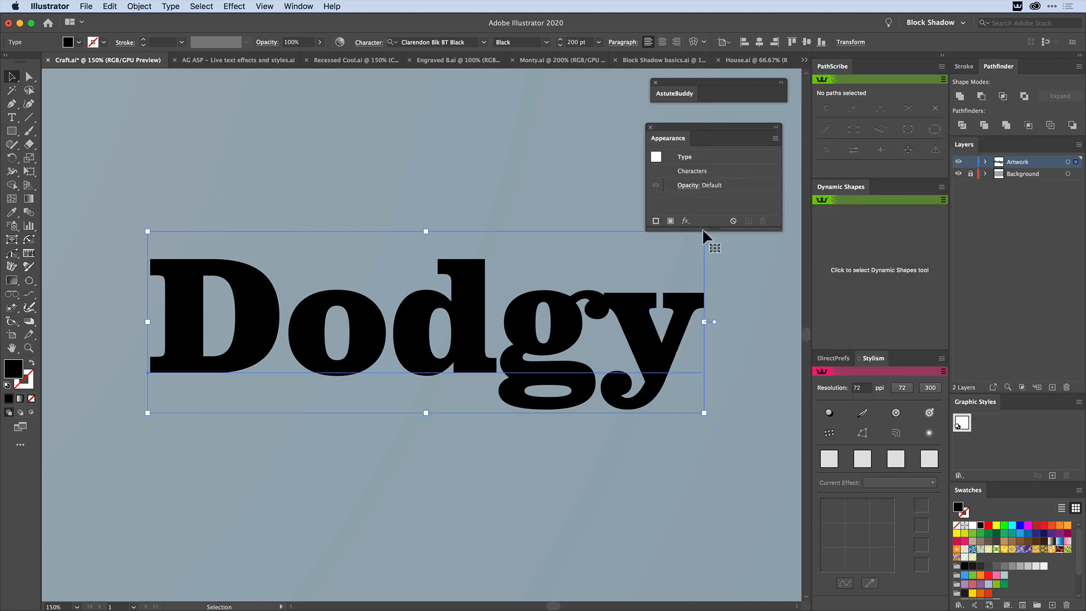
drag(703, 230, 690, 320)
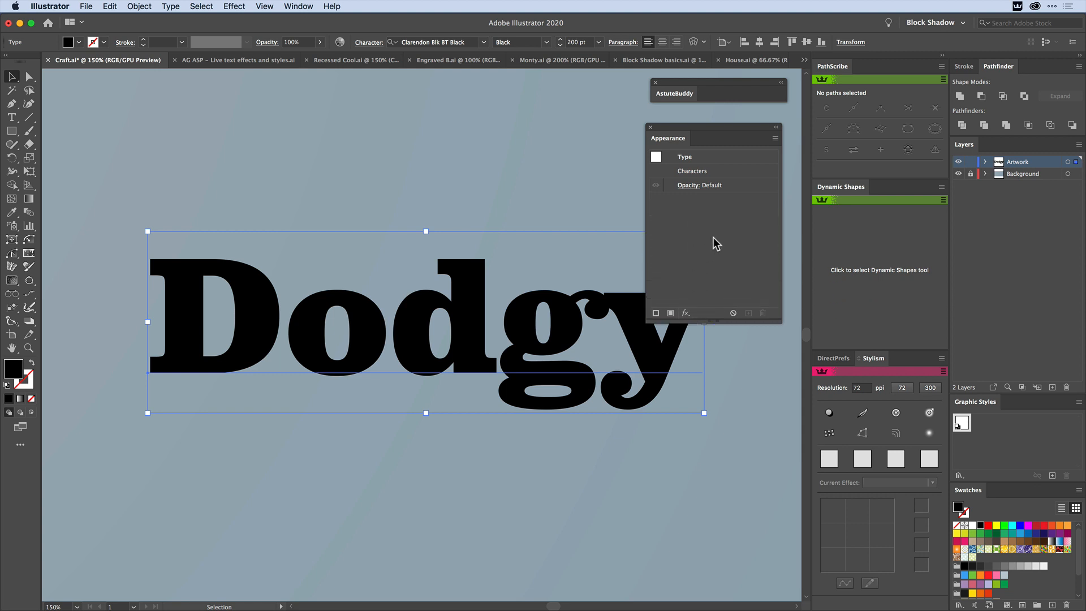
click(671, 313)
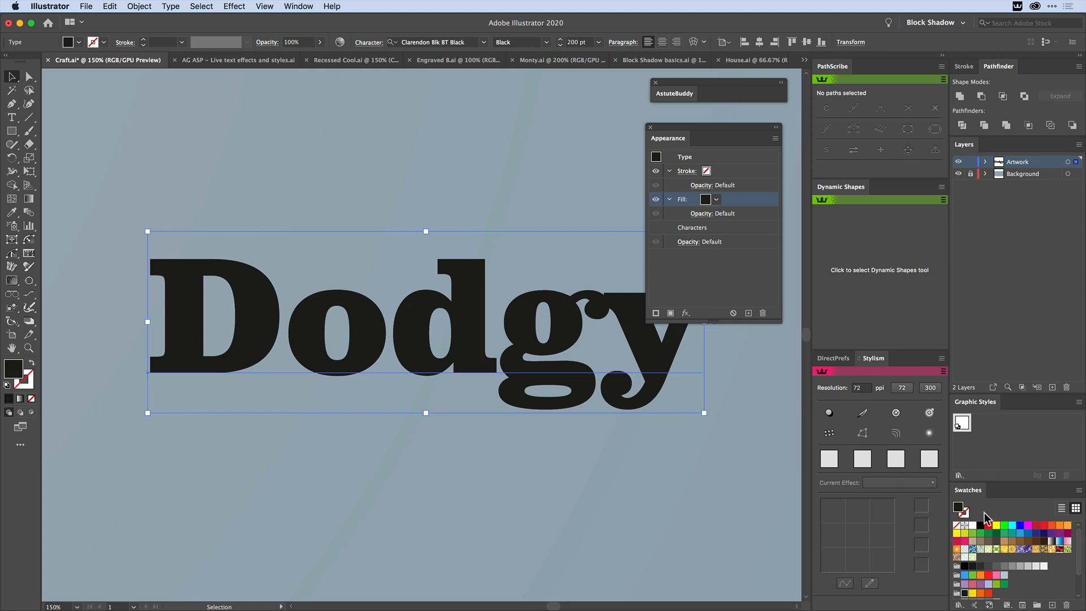
click(965, 542)
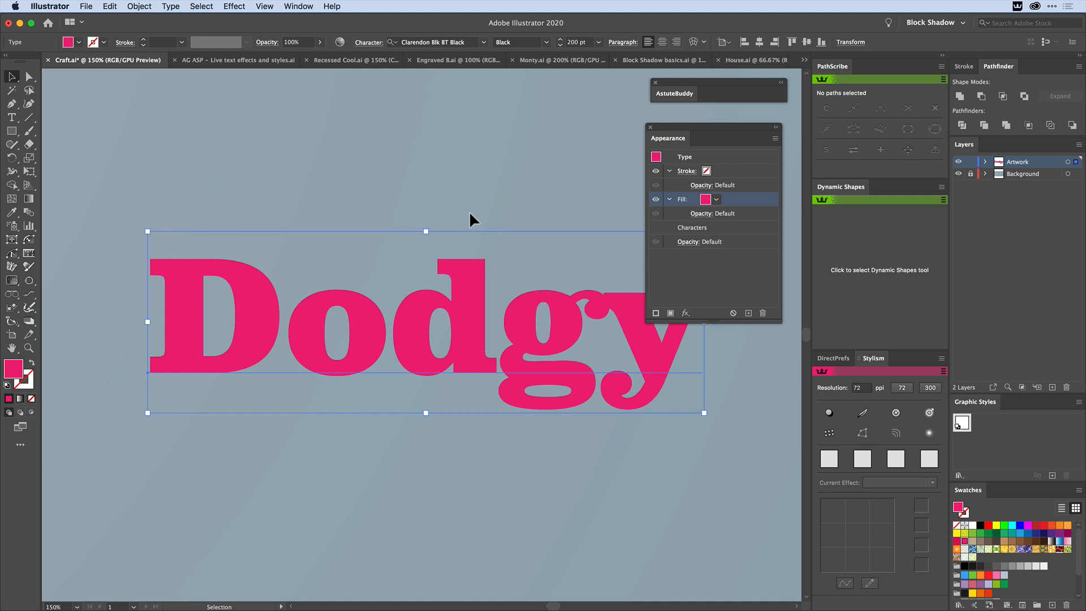
Apply a Transform effect to the pink fill that moves it 10 px horizontally and 10 px vertically.
click(245, 8)
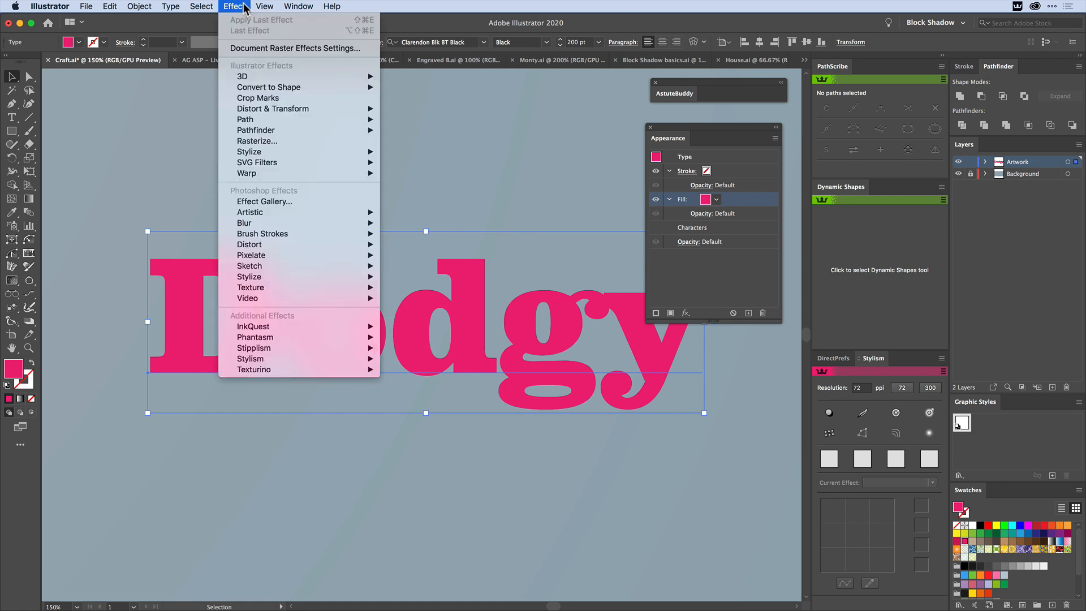
mouse_move(294, 108)
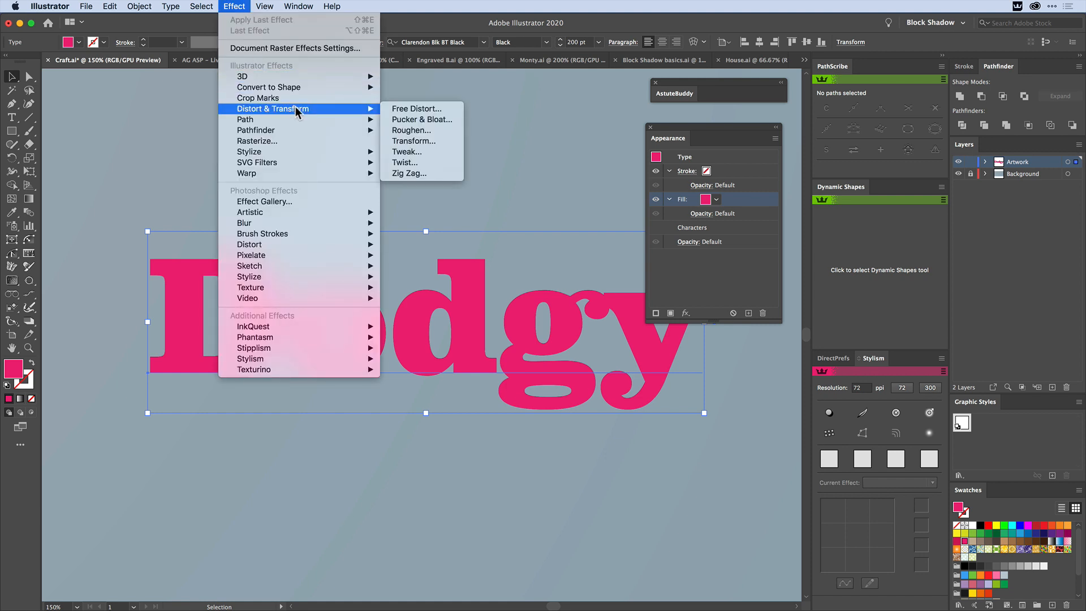
click(429, 139)
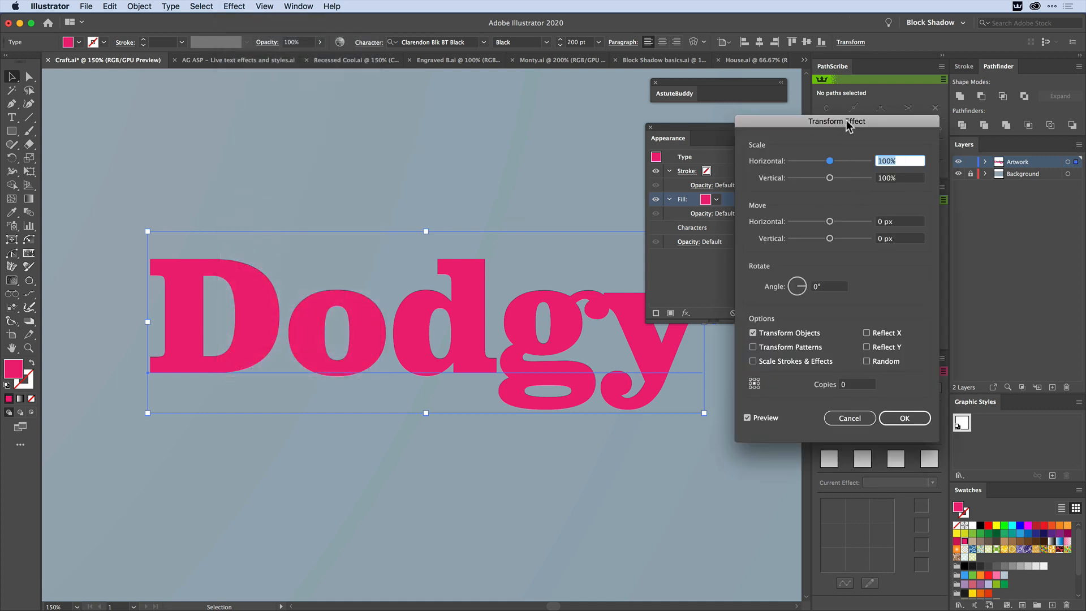
drag(848, 125, 519, 123)
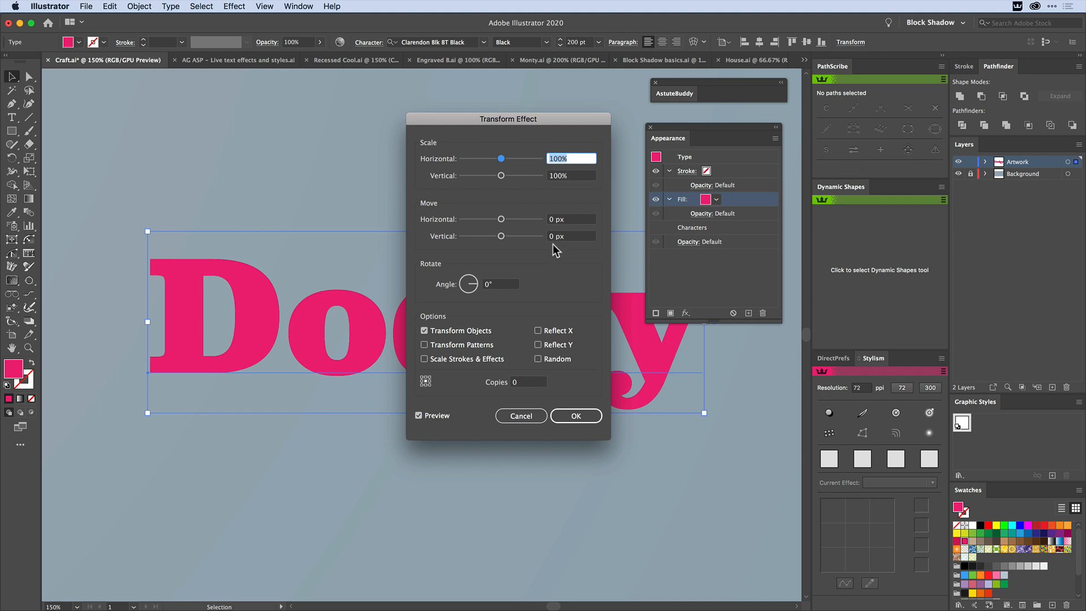
click(574, 221)
text(1)
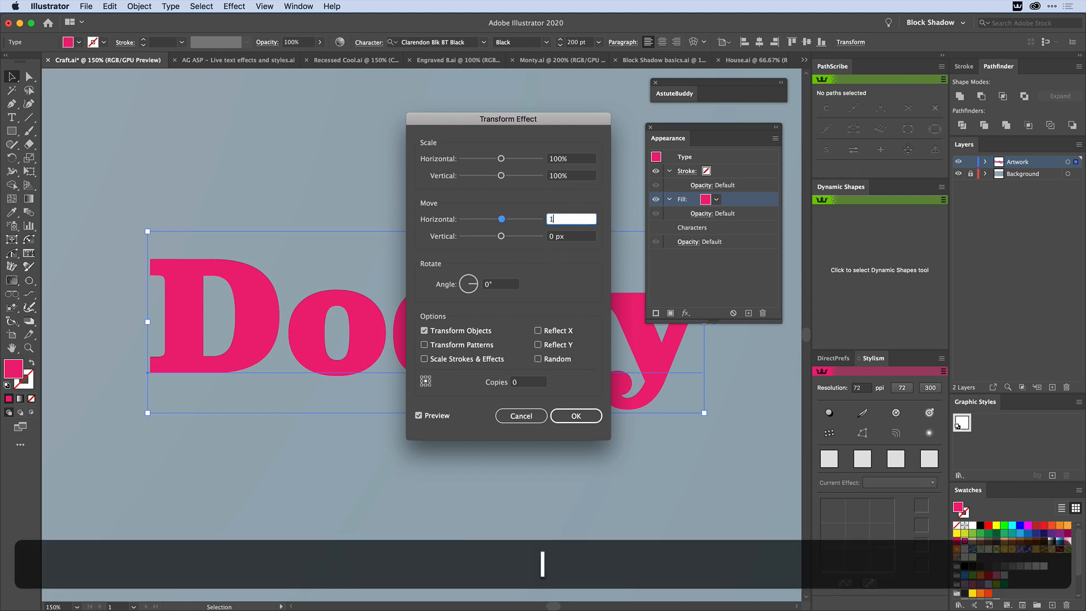
text(0)
key(Tab)
text(10)
key(Tab)
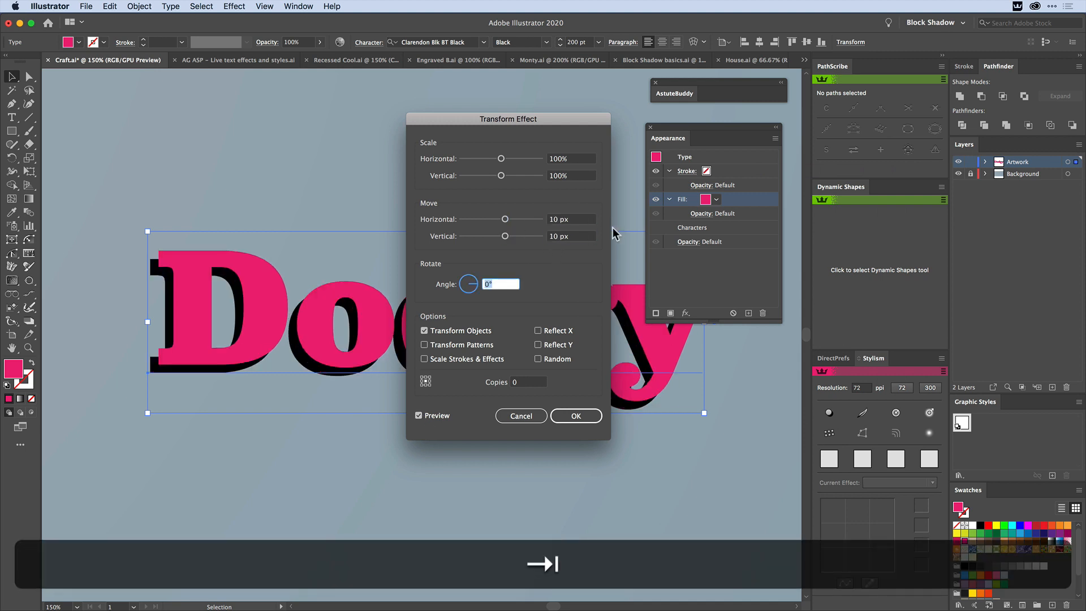
drag(497, 121, 777, 156)
click(858, 444)
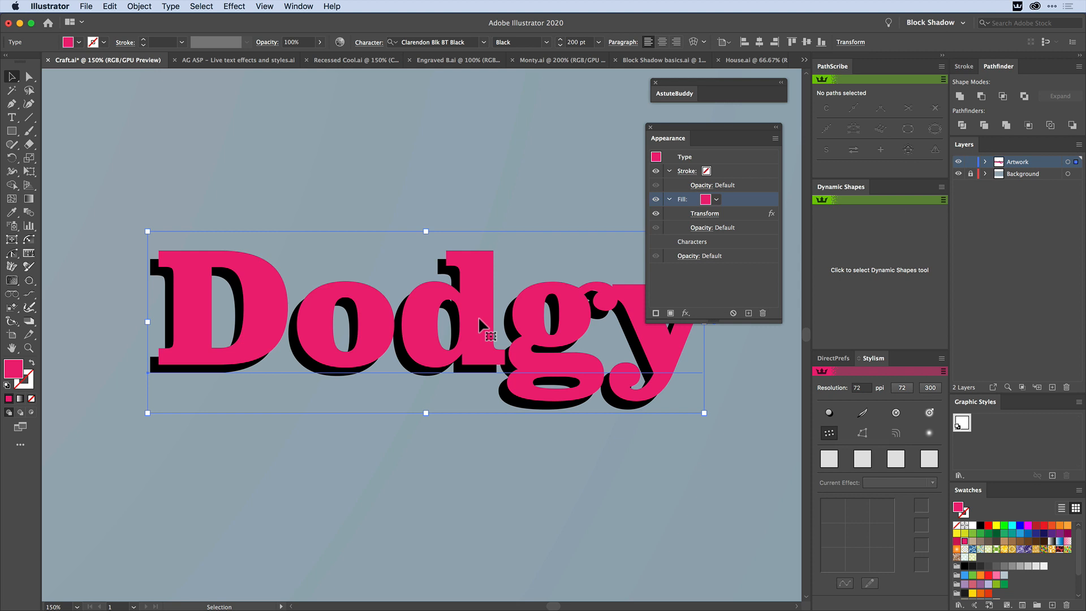
Replace the live text "Dodgy" with "Hogwarts", keeping the Appearance panel clear of the lettering.
drag(684, 133, 728, 130)
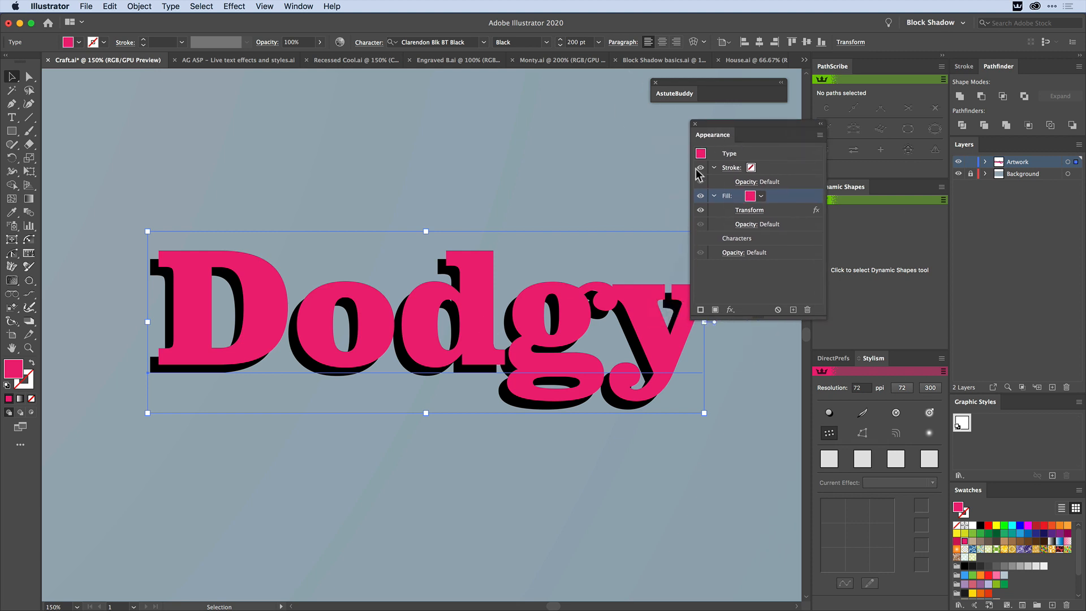
double_click(481, 318)
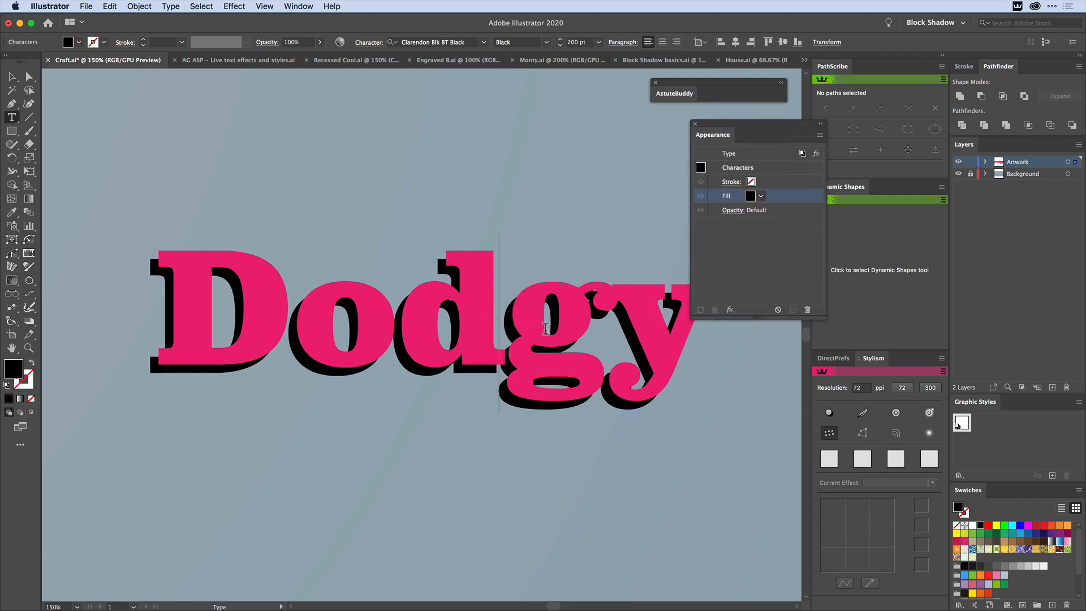
key(super+a)
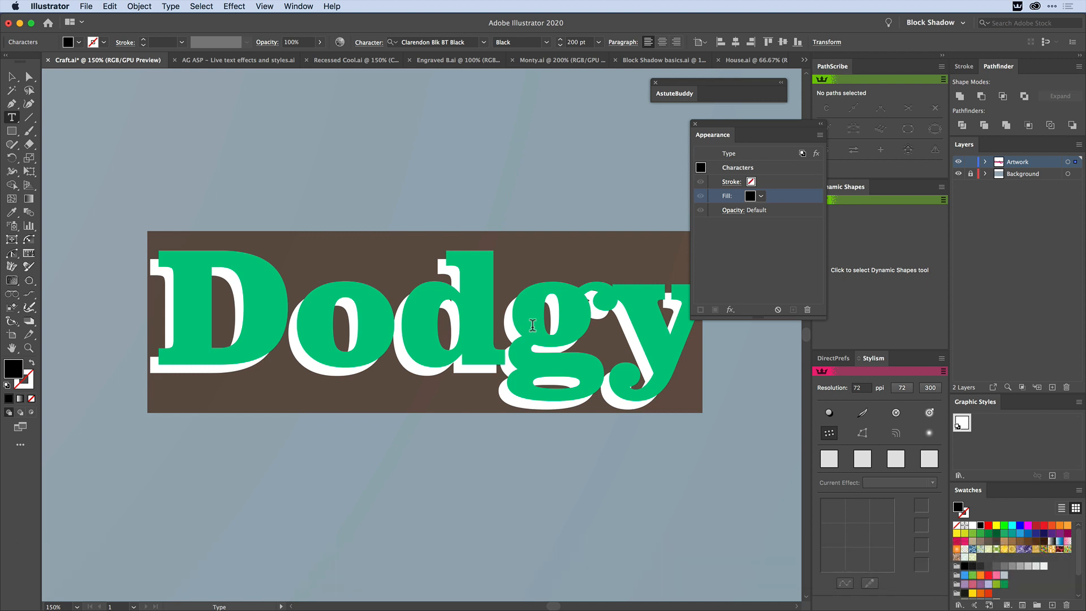
text(Ho)
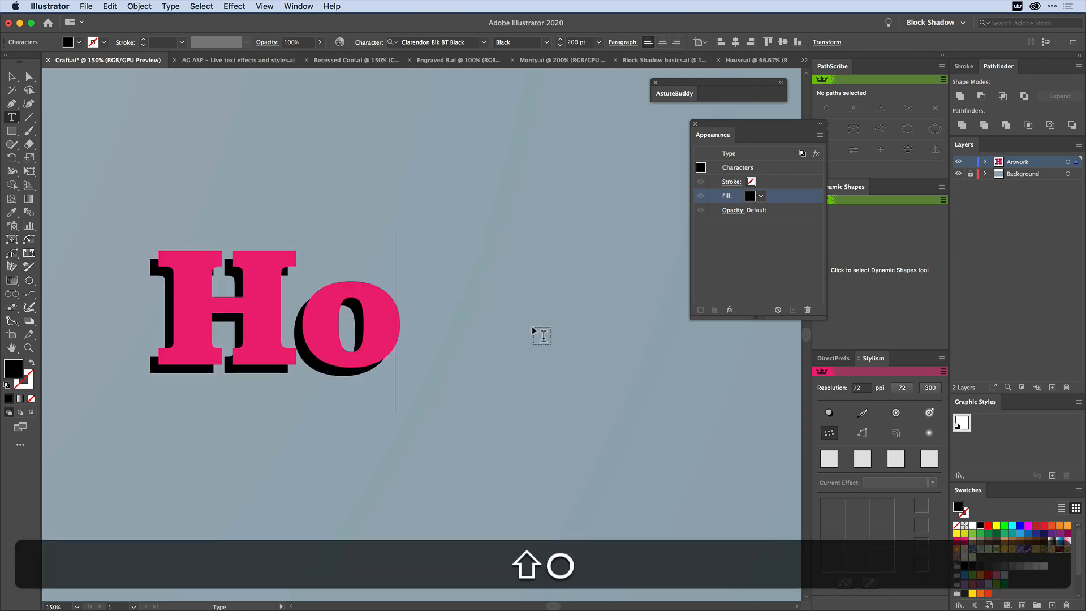
text(gwarts)
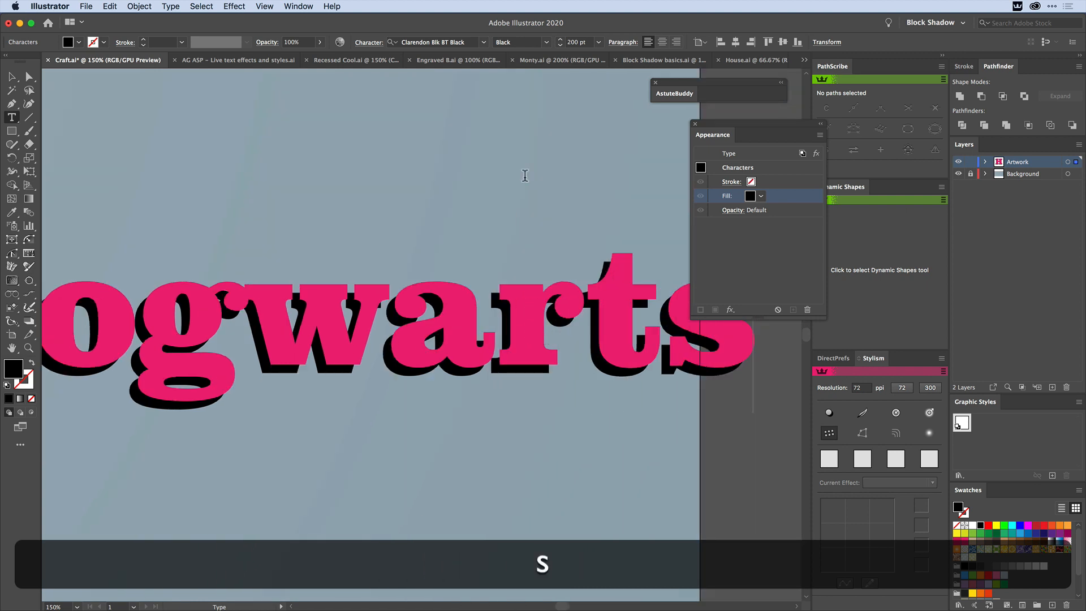
Set the font size of the entire "Hogwarts" text to 150 pt and finish editing the text.
key(super+a)
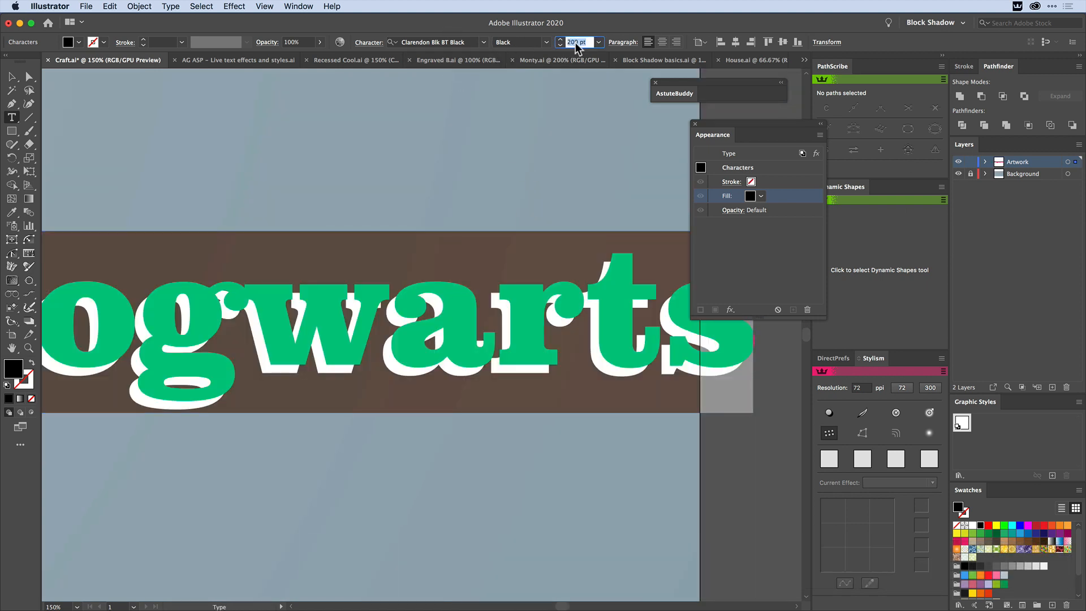
double_click(575, 43)
text(150)
key(Return)
key(Escape)
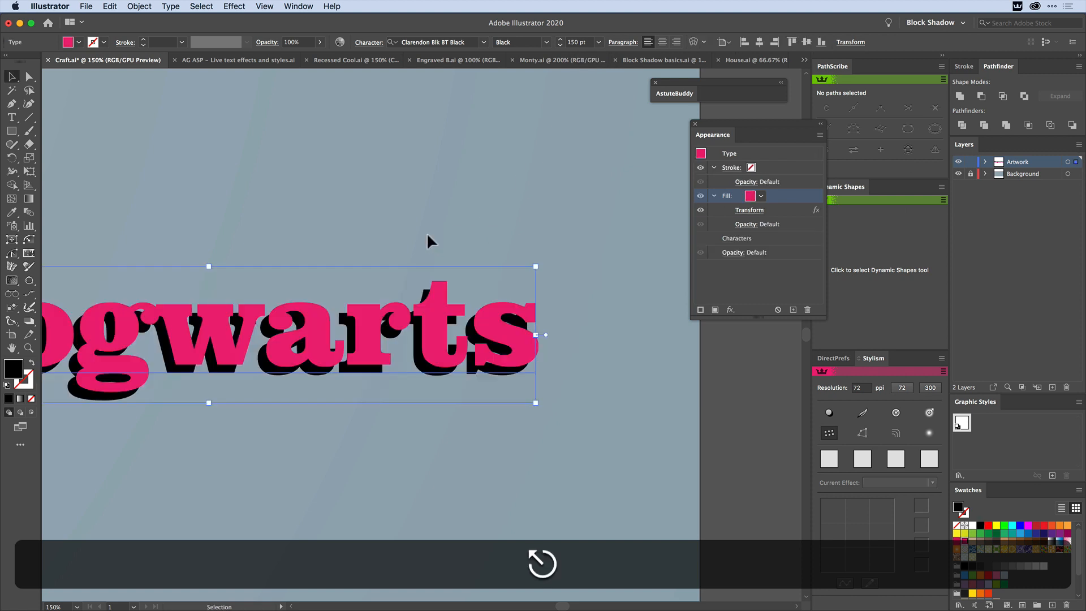
Shift the "Hogwarts" text object slightly right and down on the artboard, with the Appearance panel moved out of the way.
scroll(453, 238, left, 5)
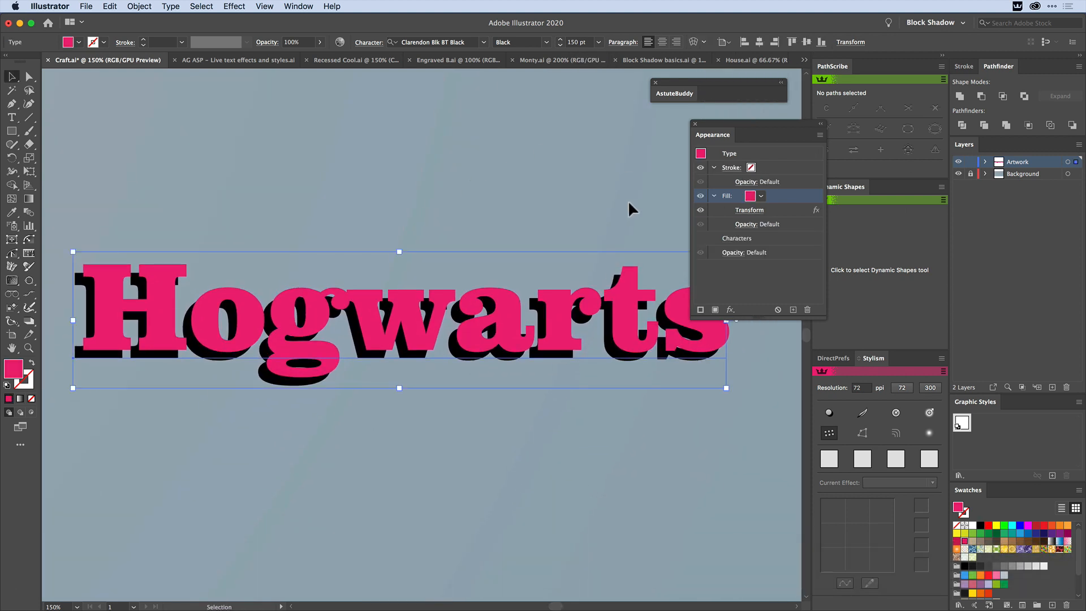
drag(724, 134, 756, 142)
key(v)
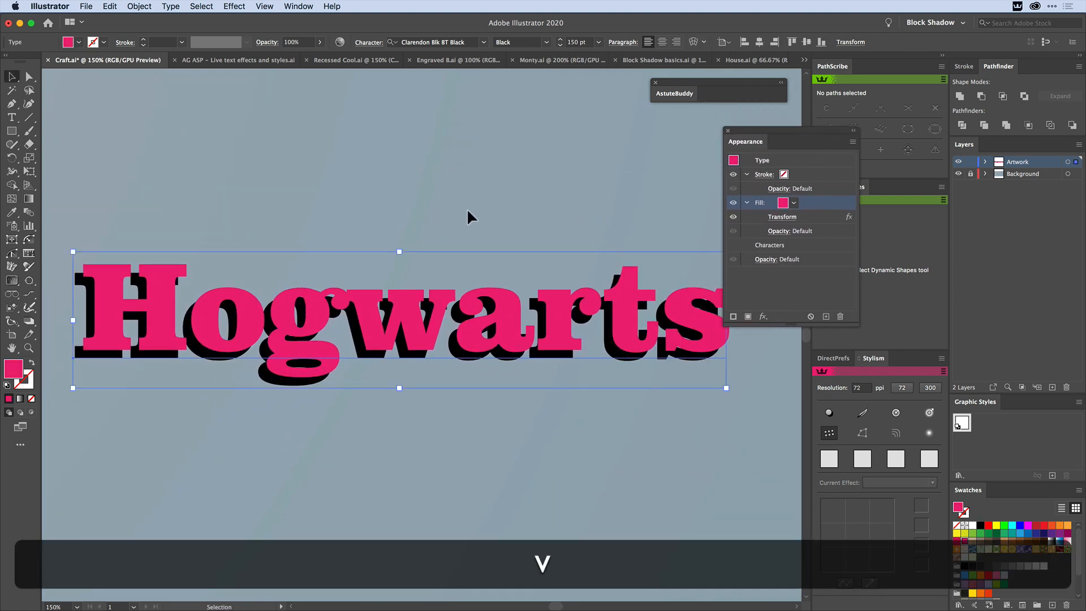
drag(503, 310, 531, 320)
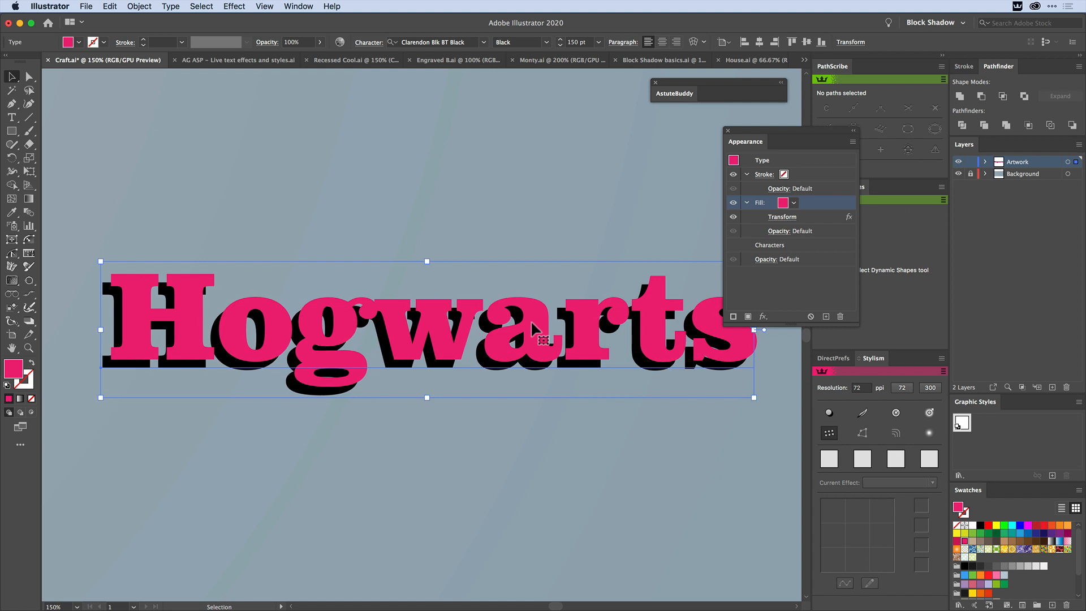
Give the text object's empty stroke a light green swatch colour.
click(787, 173)
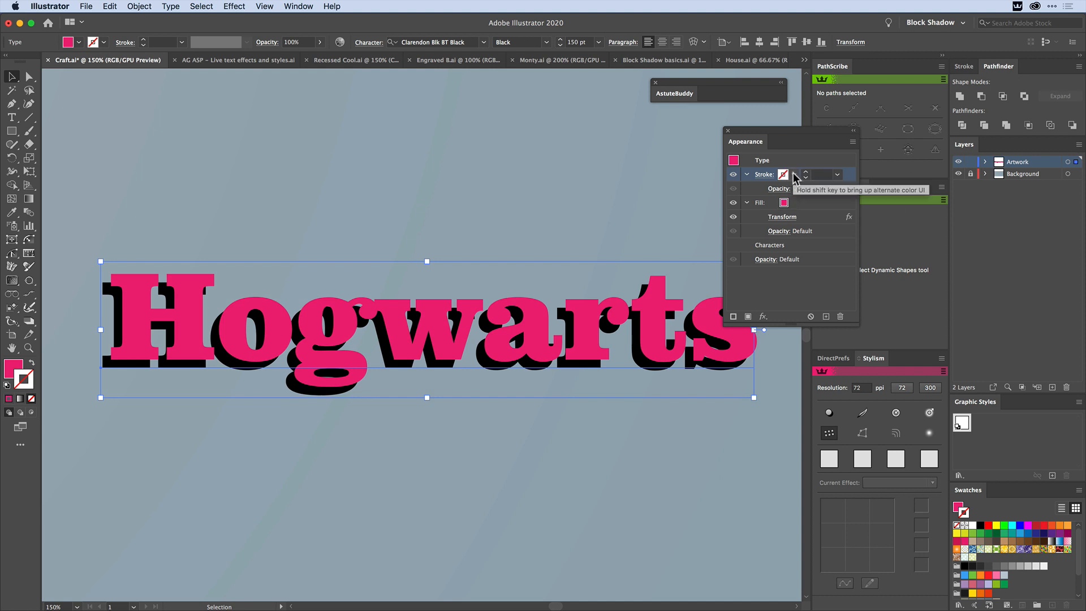
click(794, 175)
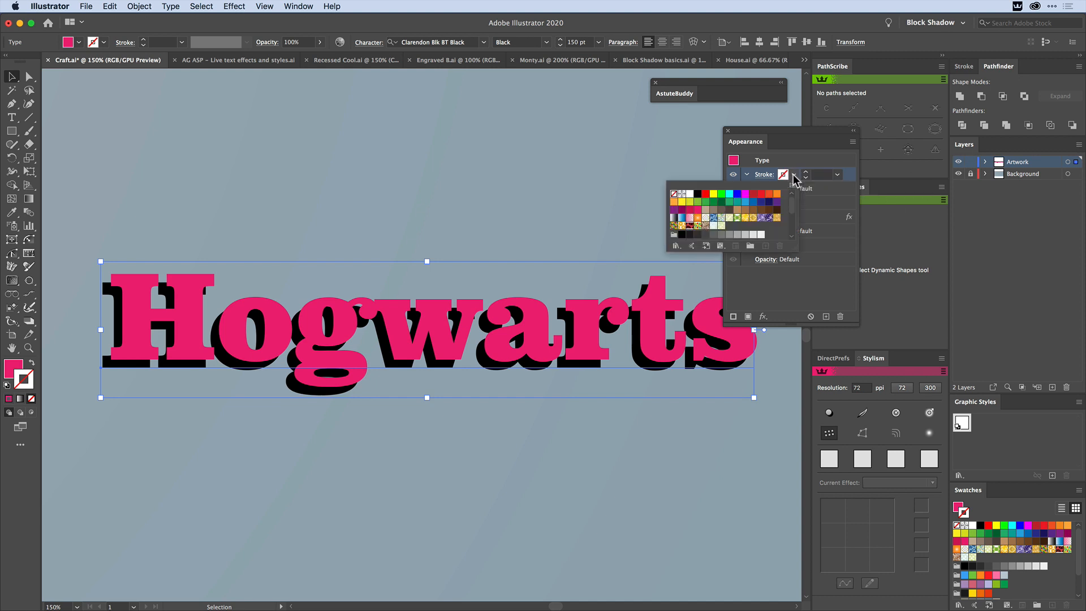
click(699, 202)
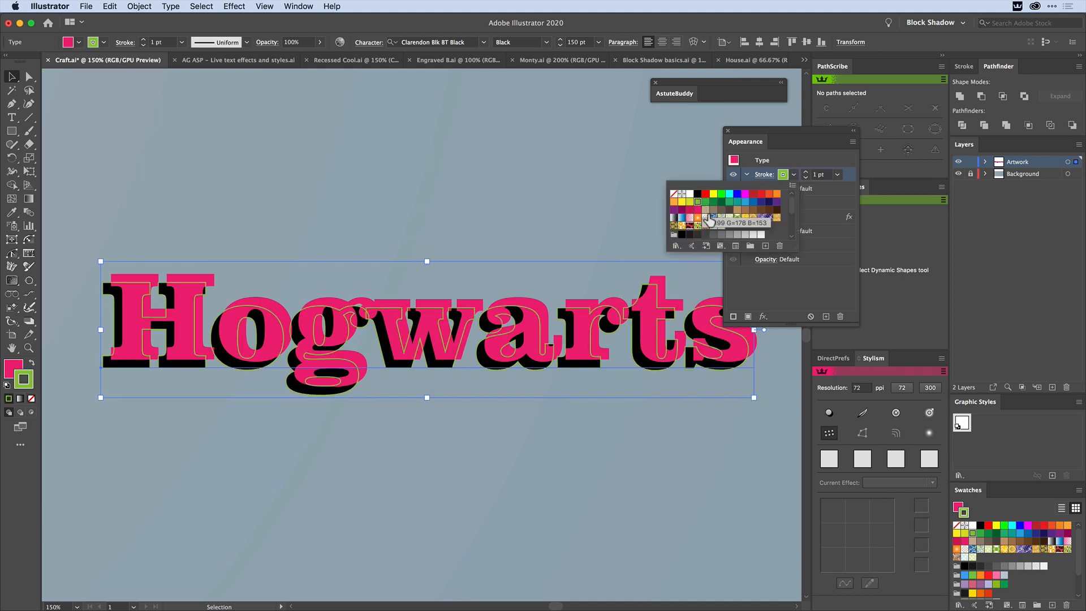
click(778, 286)
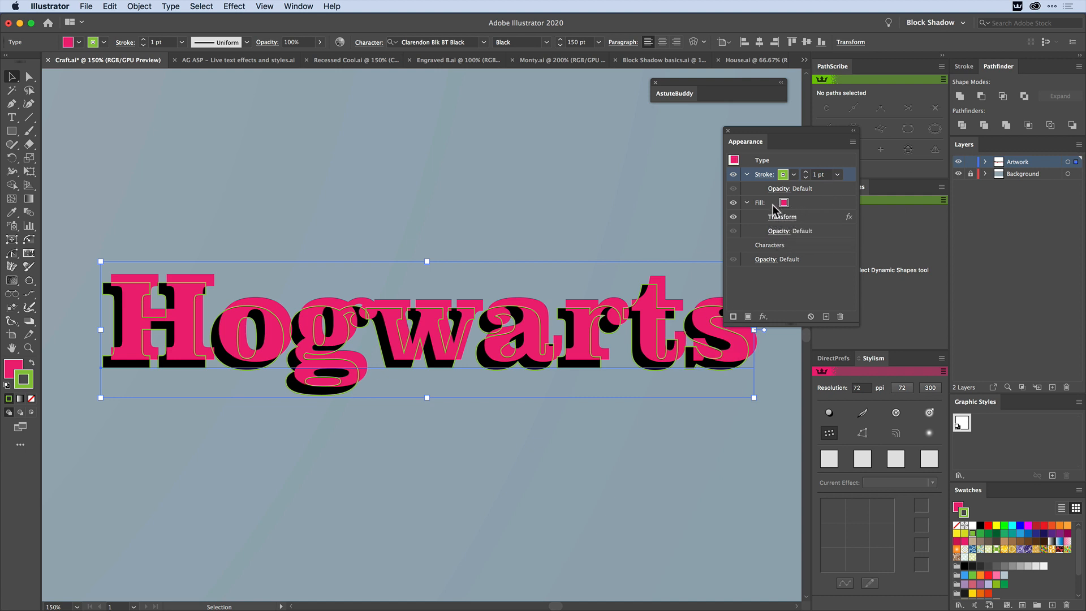
Set the green stroke's weight to 8 pt and reorder it beneath the Characters entry in the appearance stack.
click(806, 172)
click(806, 172)
click(806, 172)
click(806, 172)
click(806, 172)
click(806, 172)
click(806, 172)
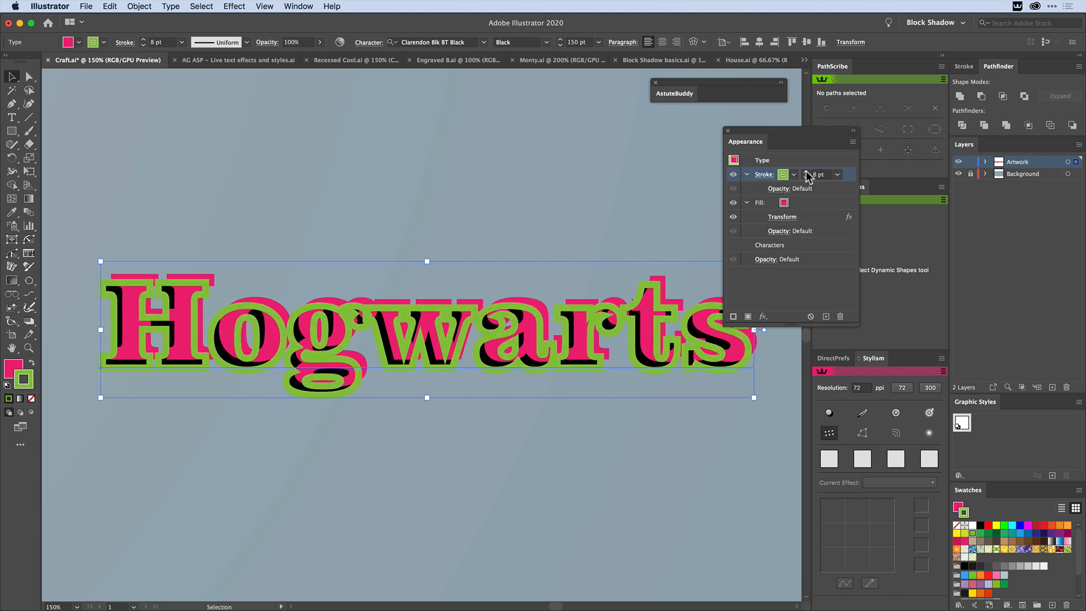
drag(849, 177, 823, 252)
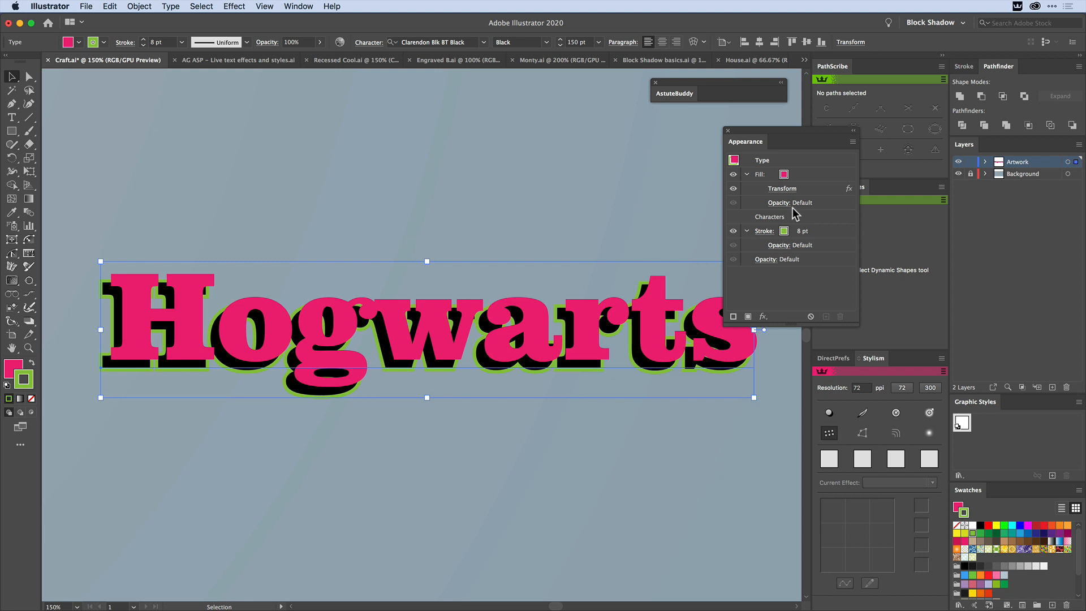
Duplicate the pink fill together with its Transform effect in the text's appearance stack.
click(814, 190)
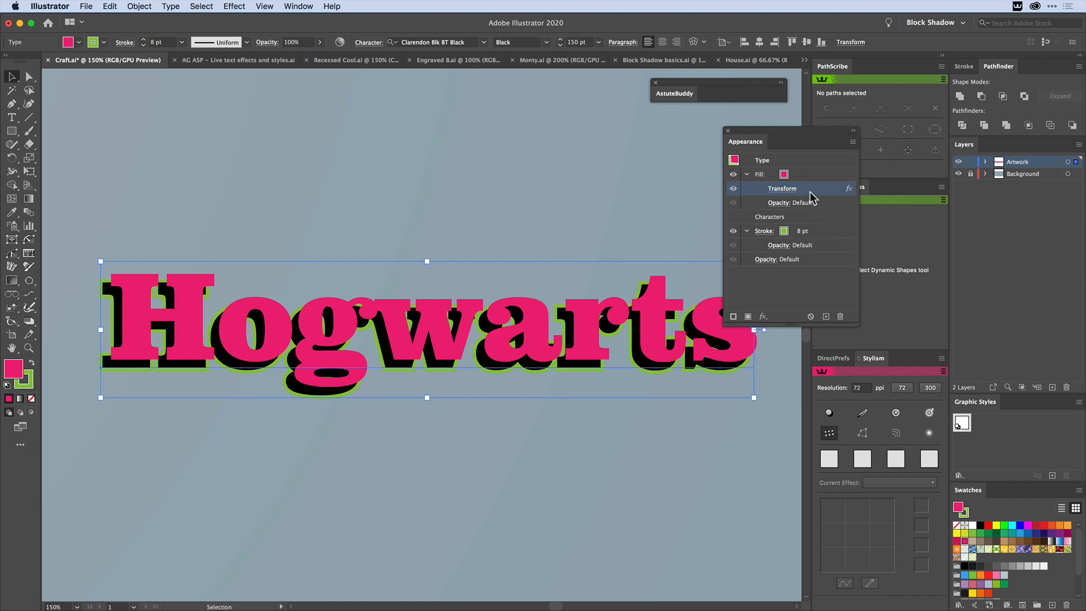
drag(660, 138, 662, 143)
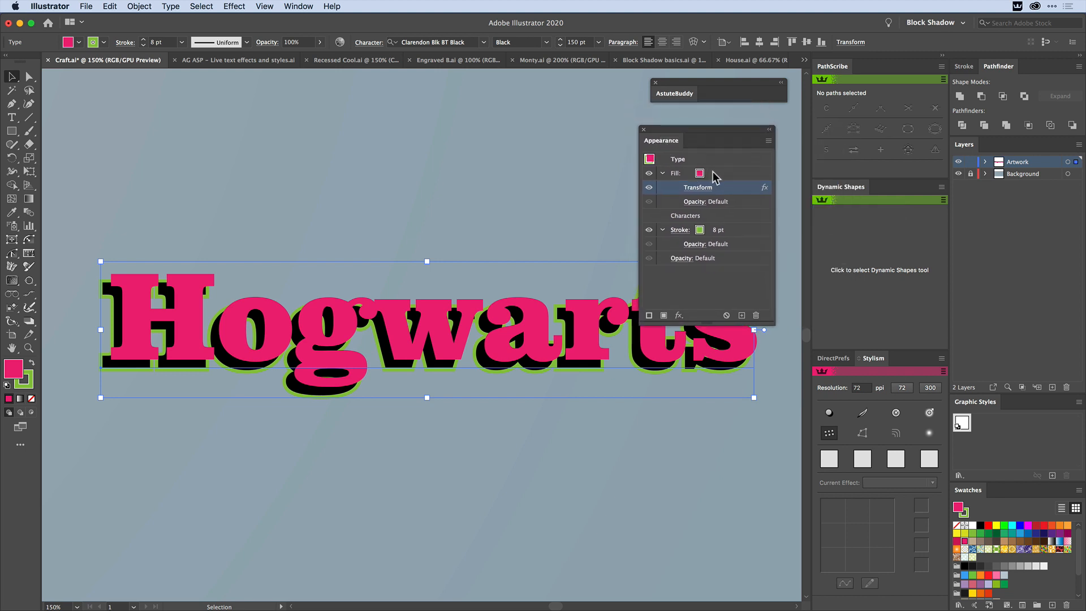
click(718, 175)
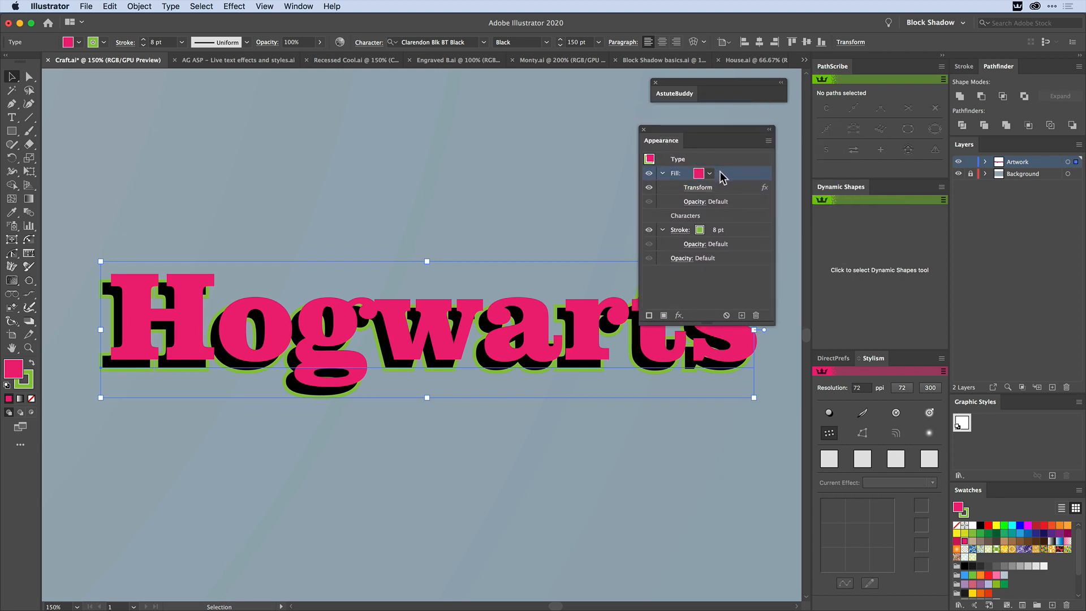
drag(722, 177, 741, 315)
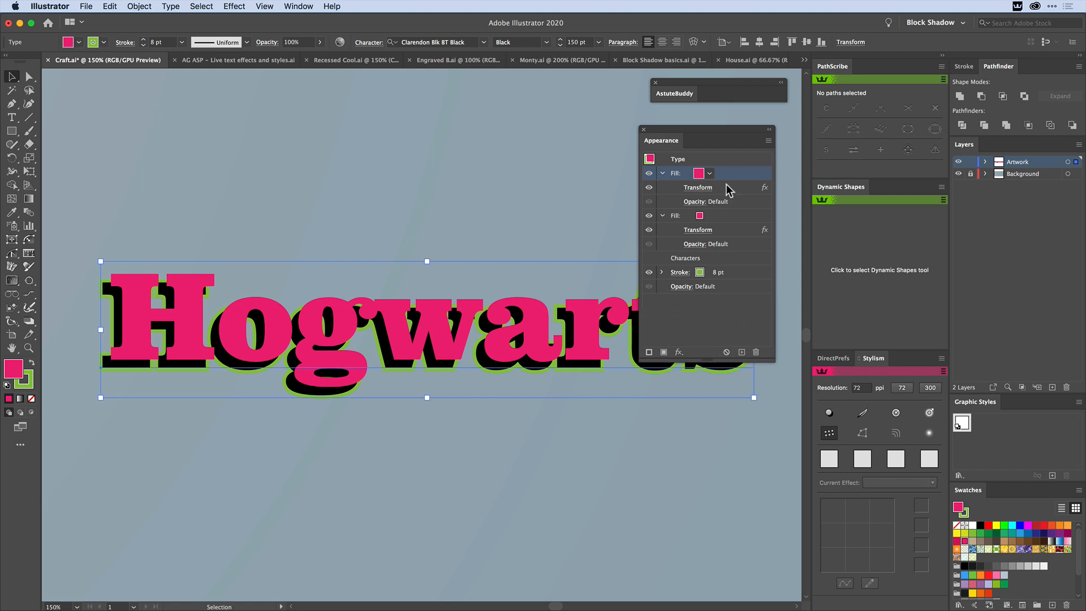
drag(676, 141, 760, 144)
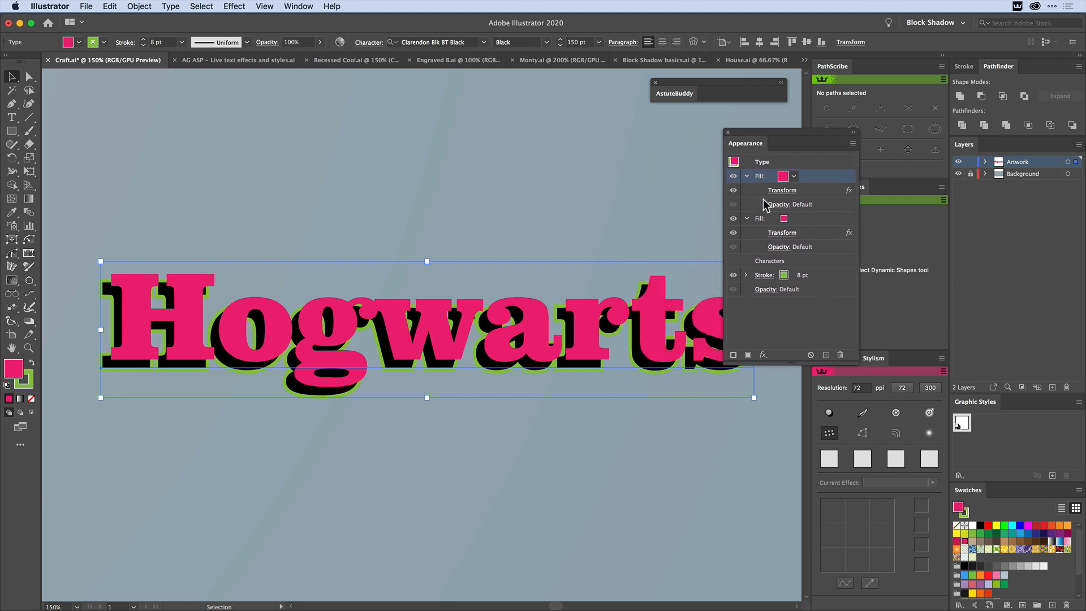
Set the topmost pink fill's Transform effect to move -10 px horizontally and -10 px vertically.
click(783, 192)
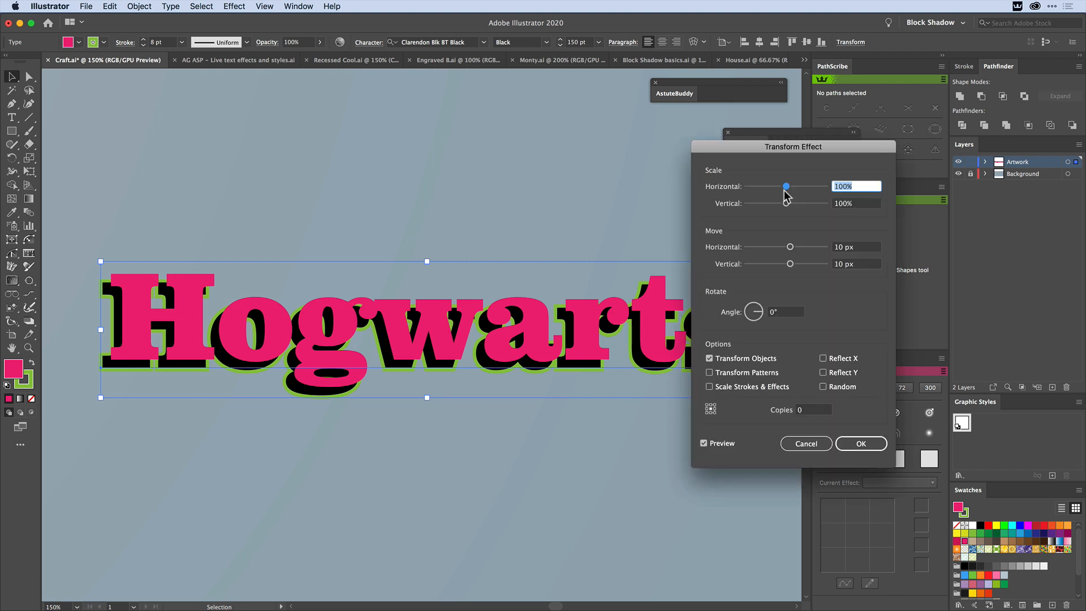
drag(794, 148, 605, 136)
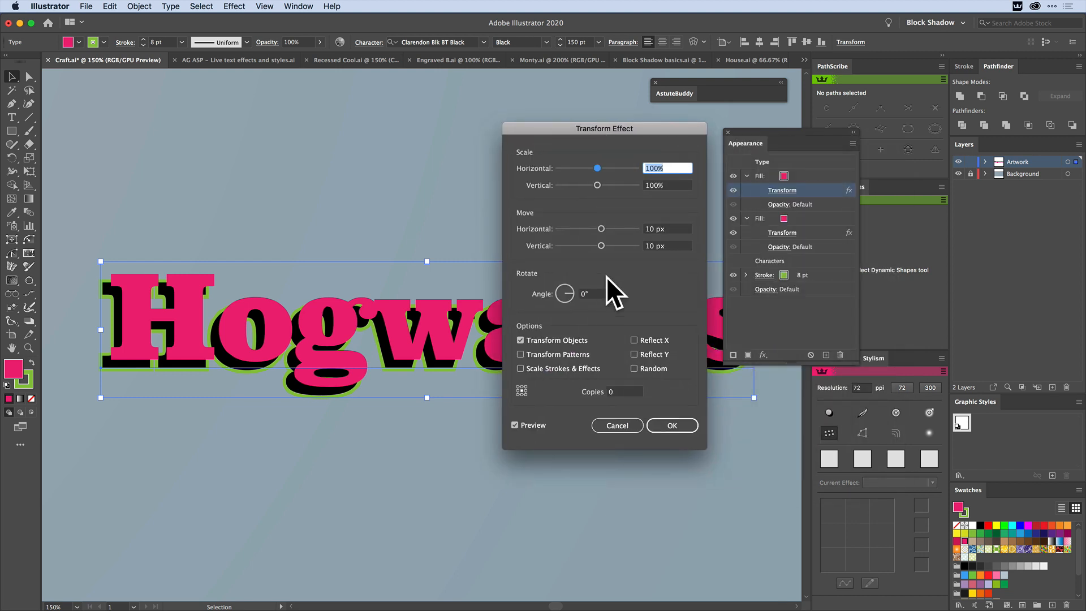
drag(667, 228, 593, 221)
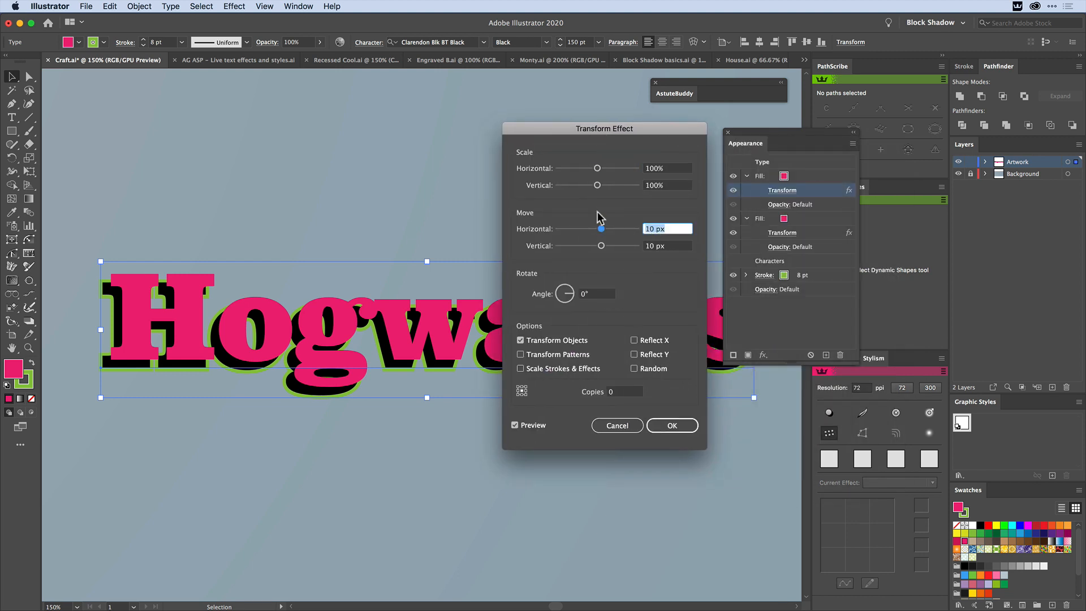
text(-10)
key(Tab)
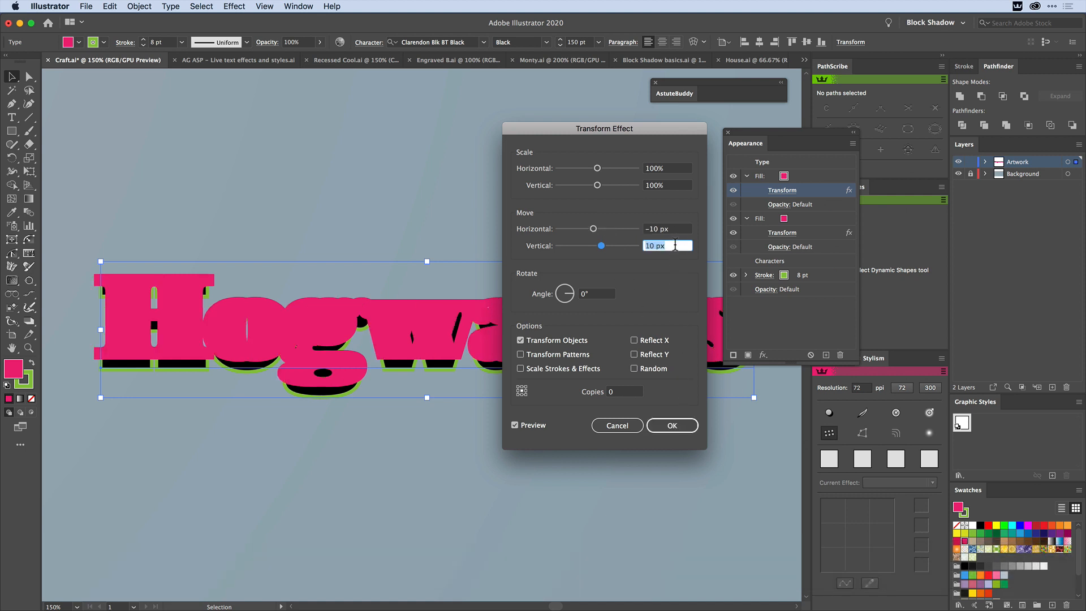
text(-10)
key(Tab)
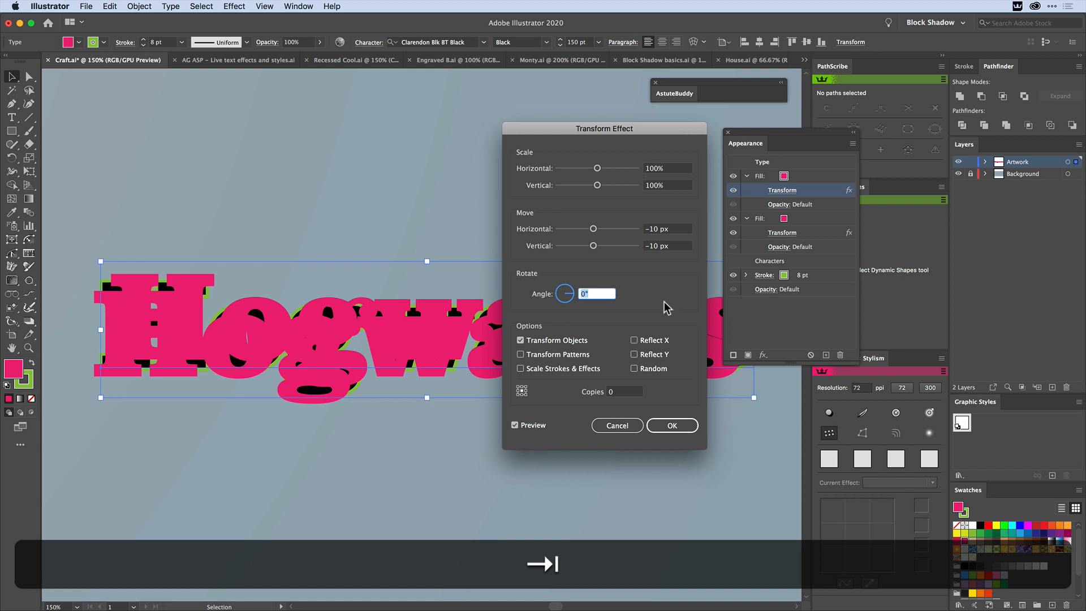
click(672, 426)
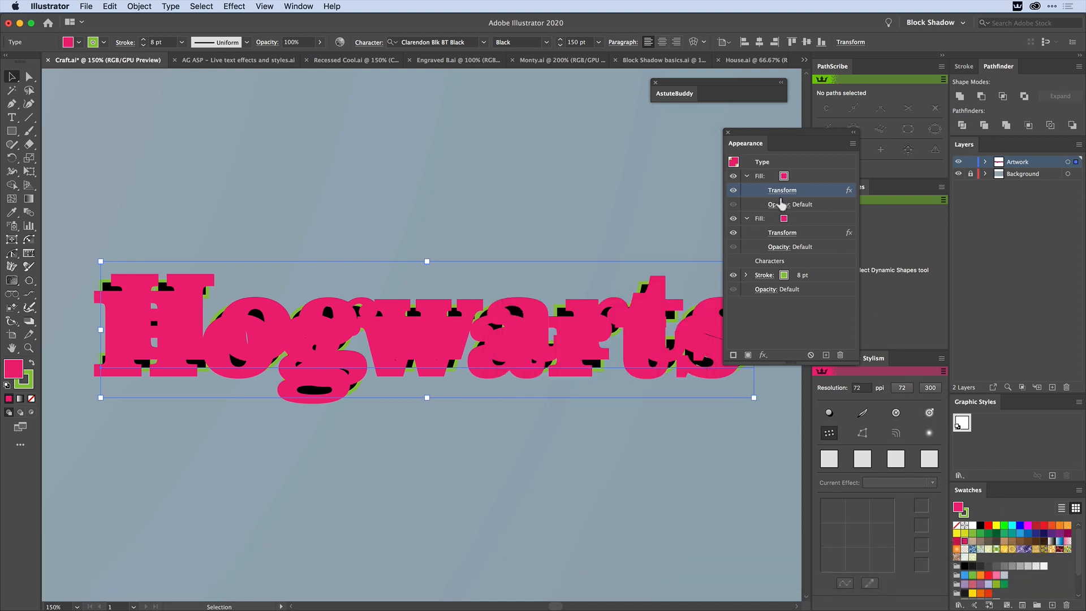
Recolour the topmost fill with a medium blue swatch, then deselect and reselect the "Hogwarts" text.
click(786, 180)
click(794, 177)
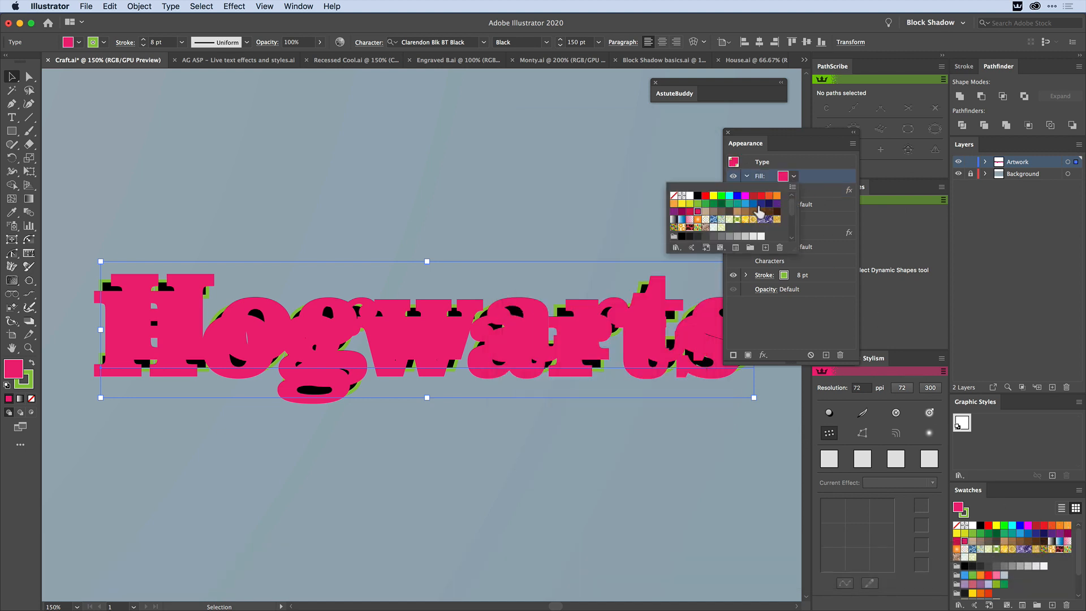
click(754, 204)
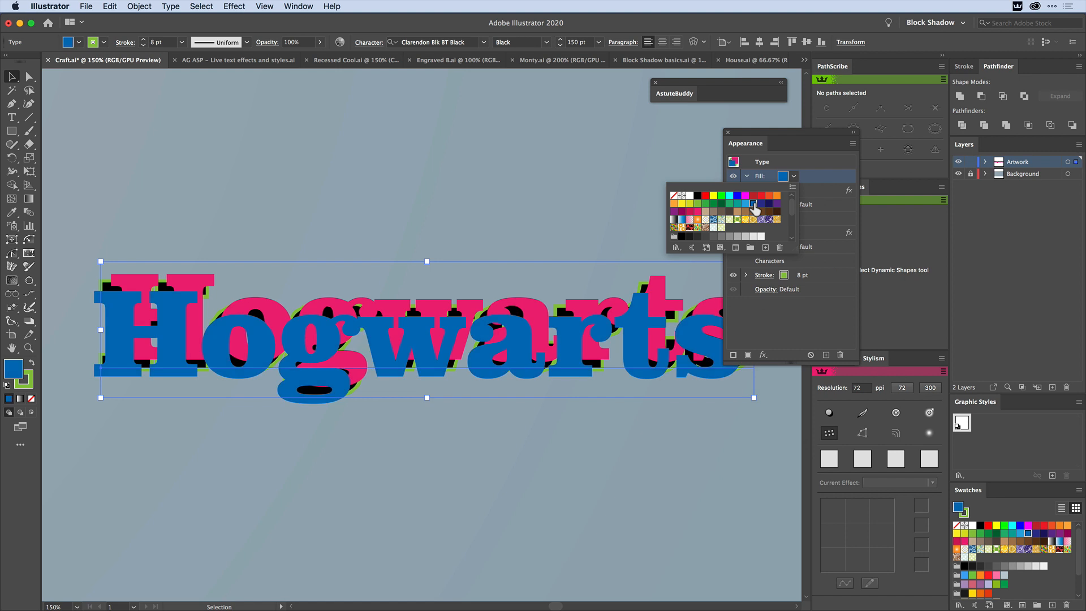
key(v)
click(518, 210)
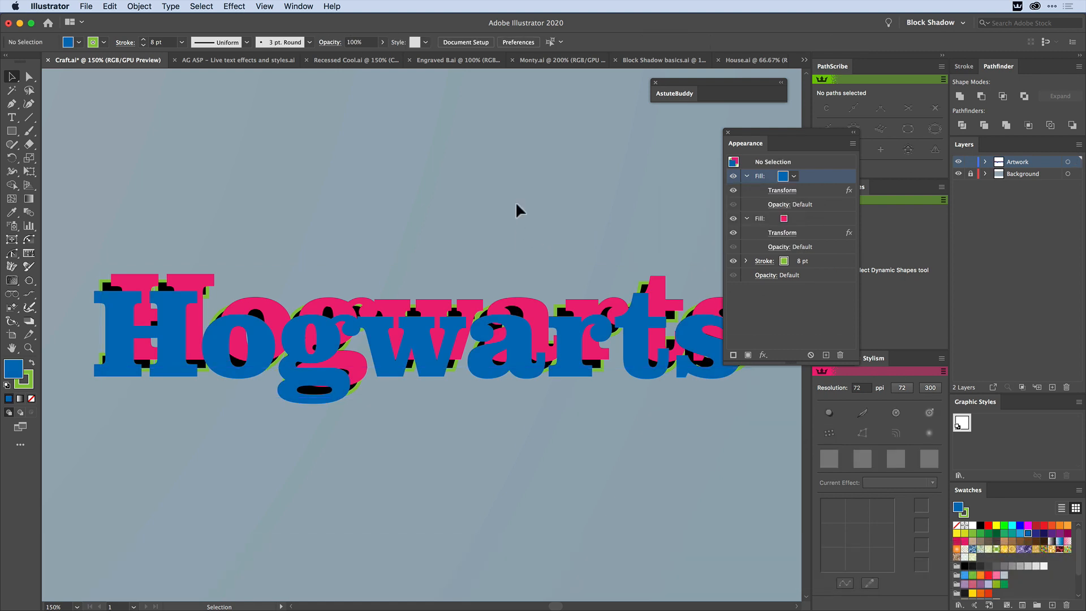
click(531, 345)
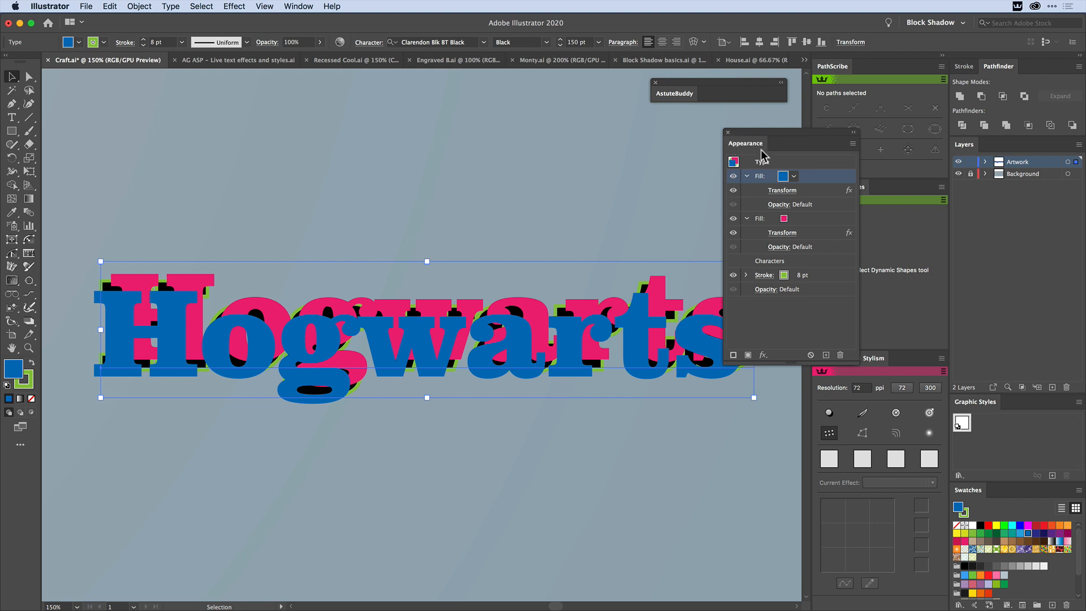
Display the Phantasm plugin controls beside the Appearance stack, clear of its entries.
drag(752, 150, 684, 137)
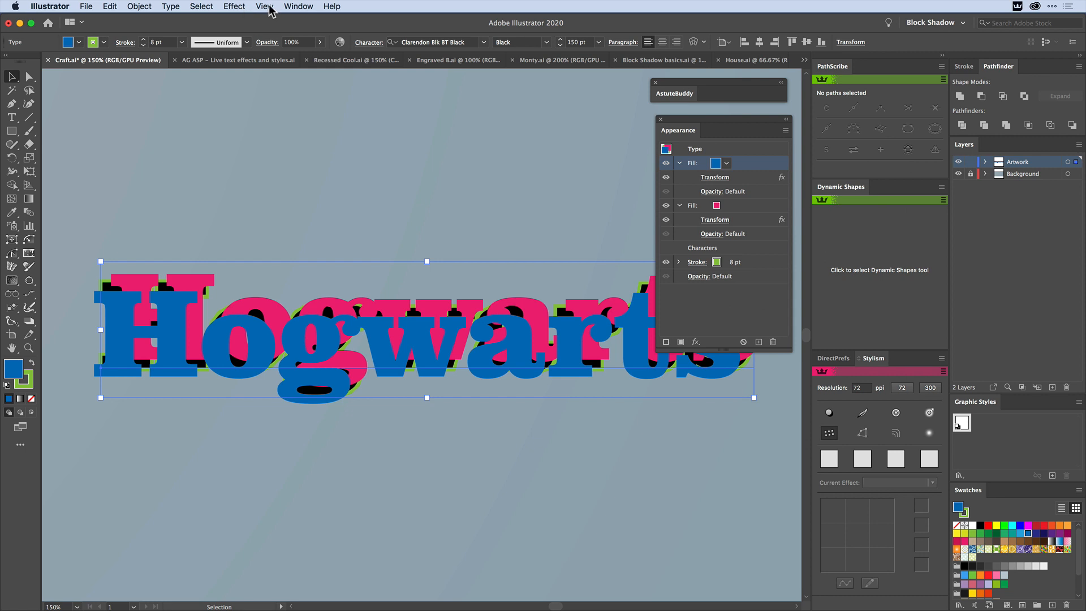
click(296, 6)
scroll(328, 583, down, 10)
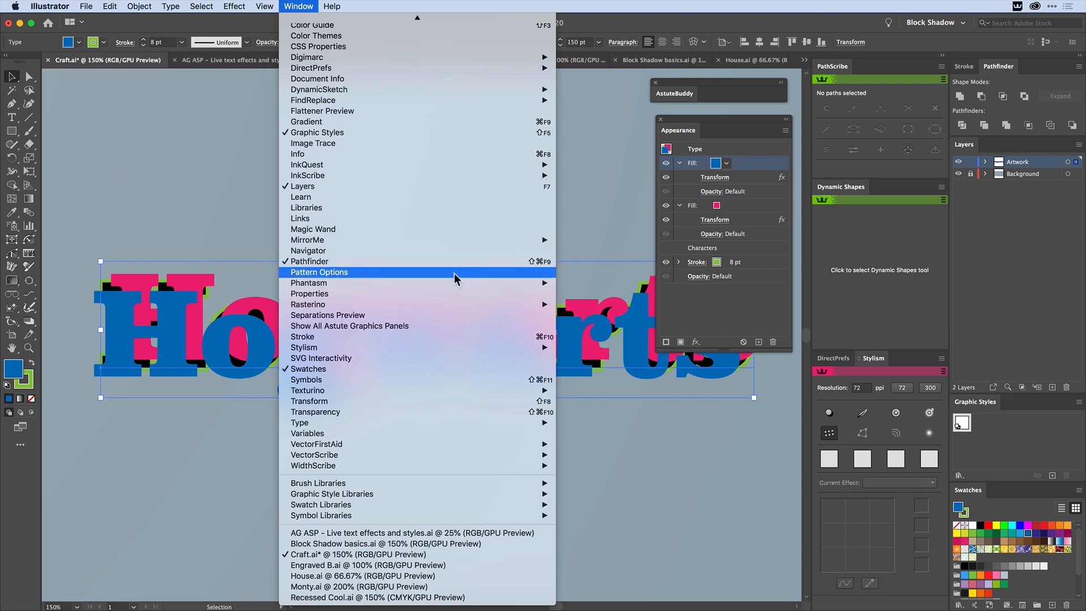
mouse_move(460, 283)
click(588, 284)
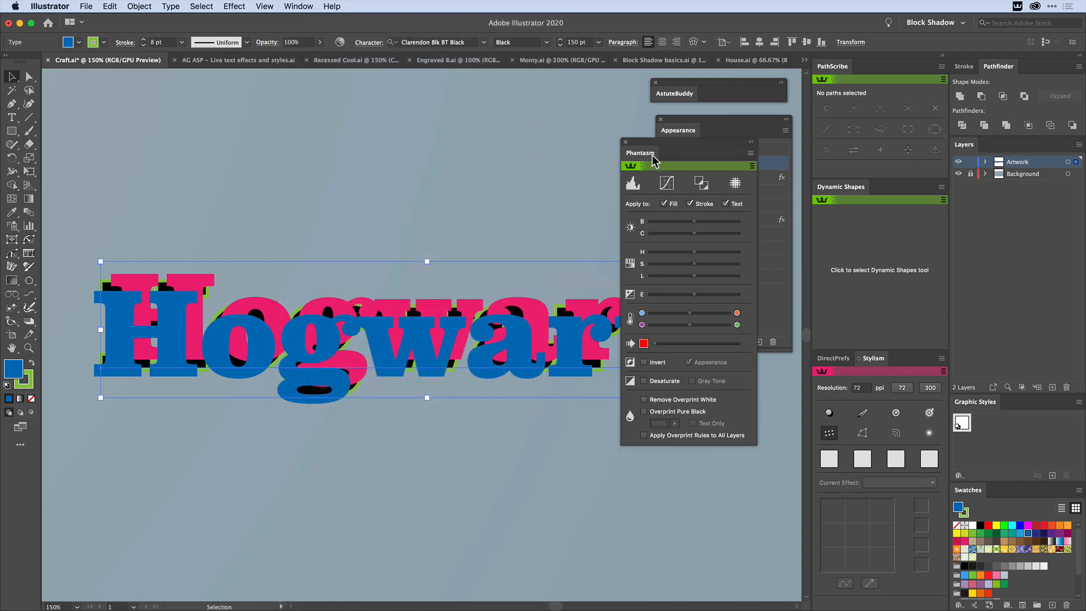
drag(656, 157, 508, 169)
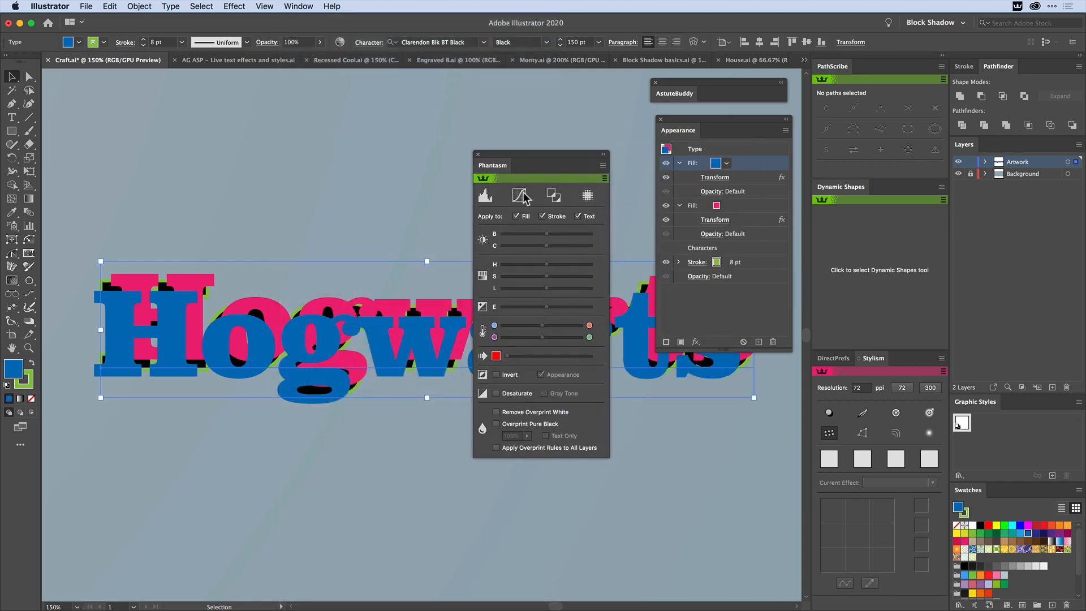
Apply a Phantasm Halftone effect with the Sampled type to the whole text object.
click(589, 196)
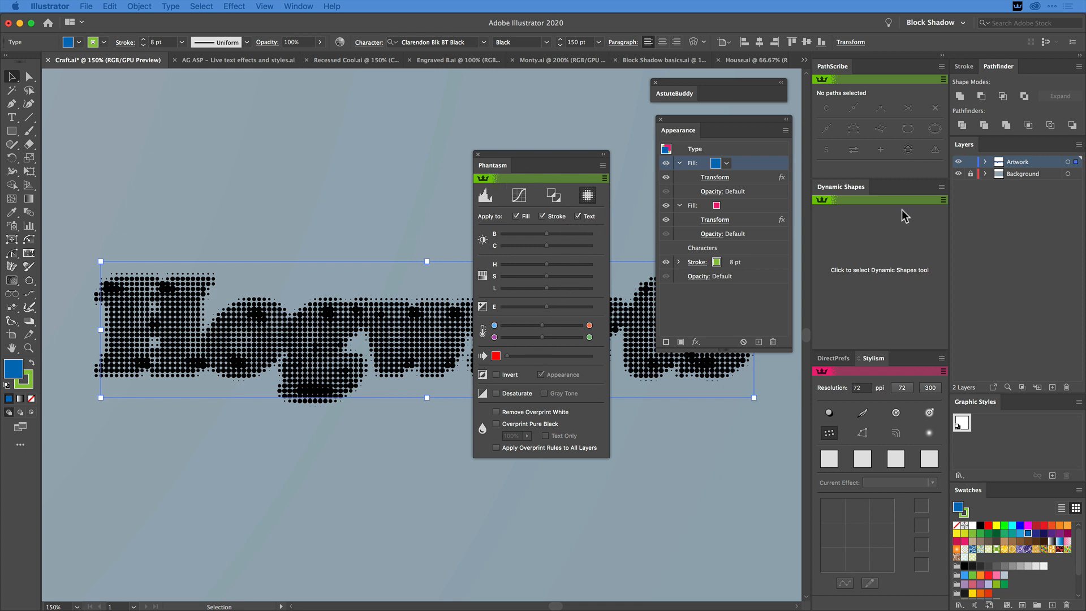
drag(436, 210, 403, 104)
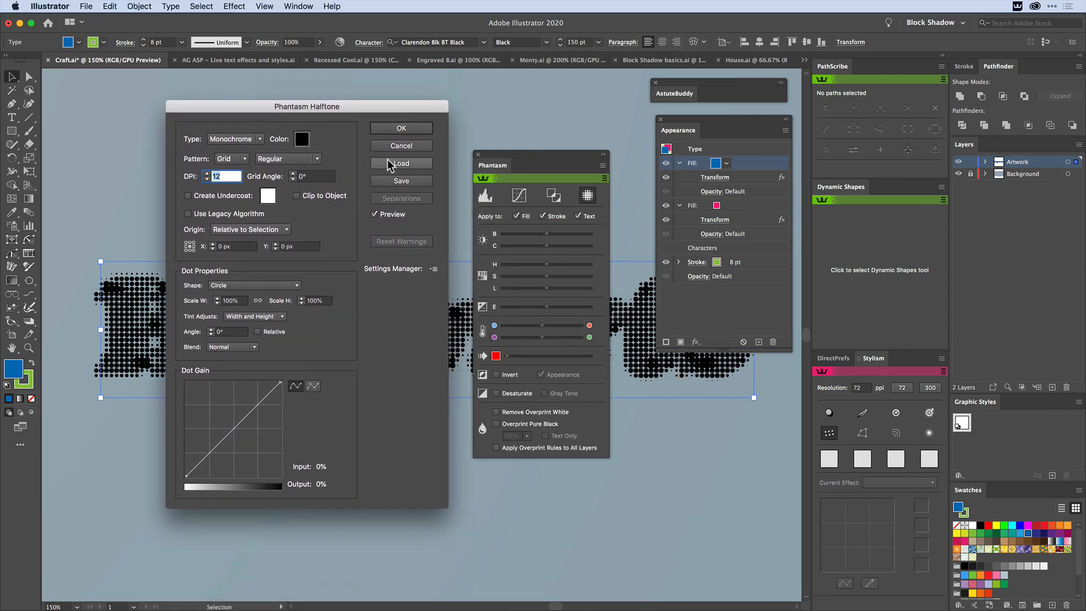
click(249, 139)
click(236, 177)
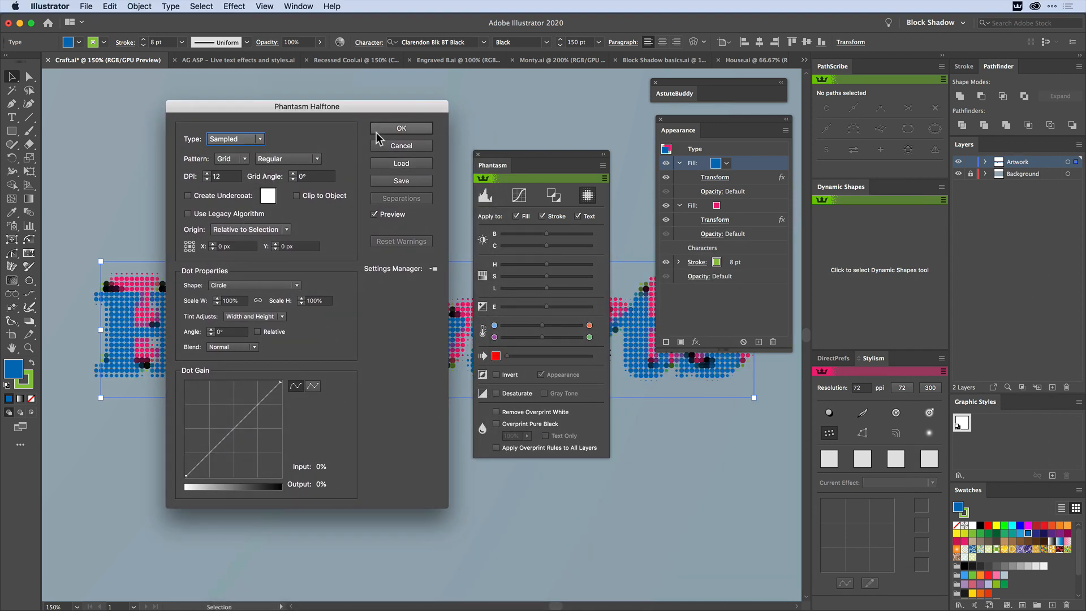
click(381, 128)
drag(503, 168, 547, 255)
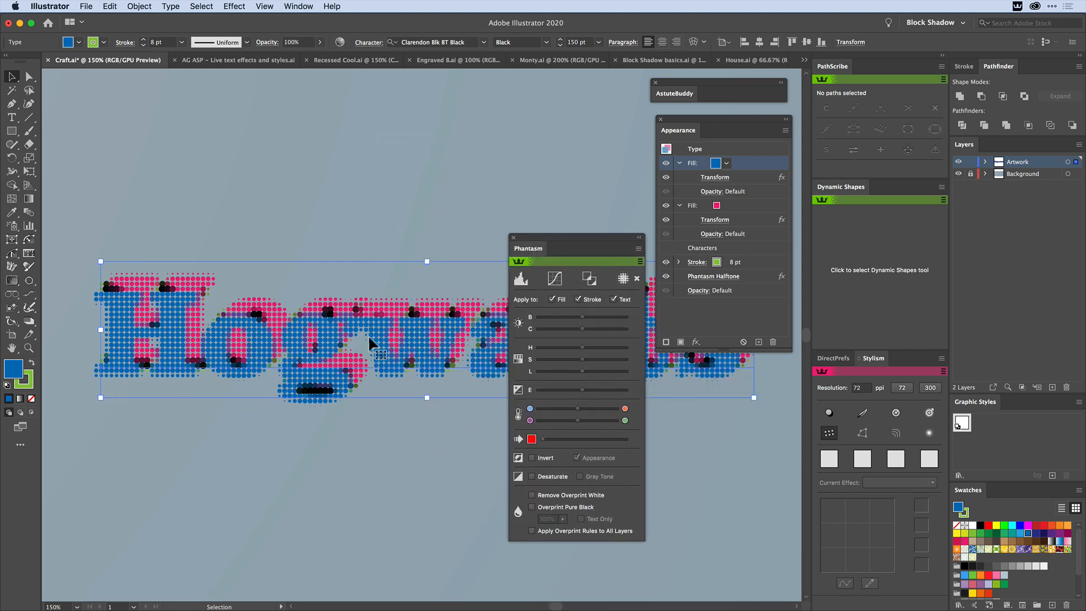
Move the Phantasm Halftone effect into the pink fill, directly beneath its Transform effect.
click(748, 280)
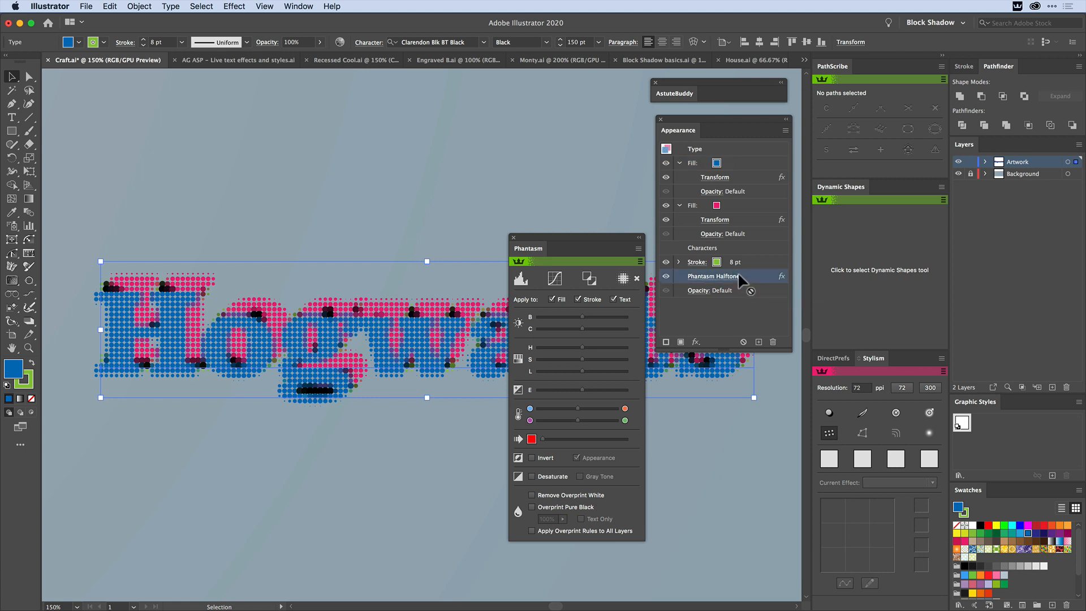
drag(737, 272, 740, 226)
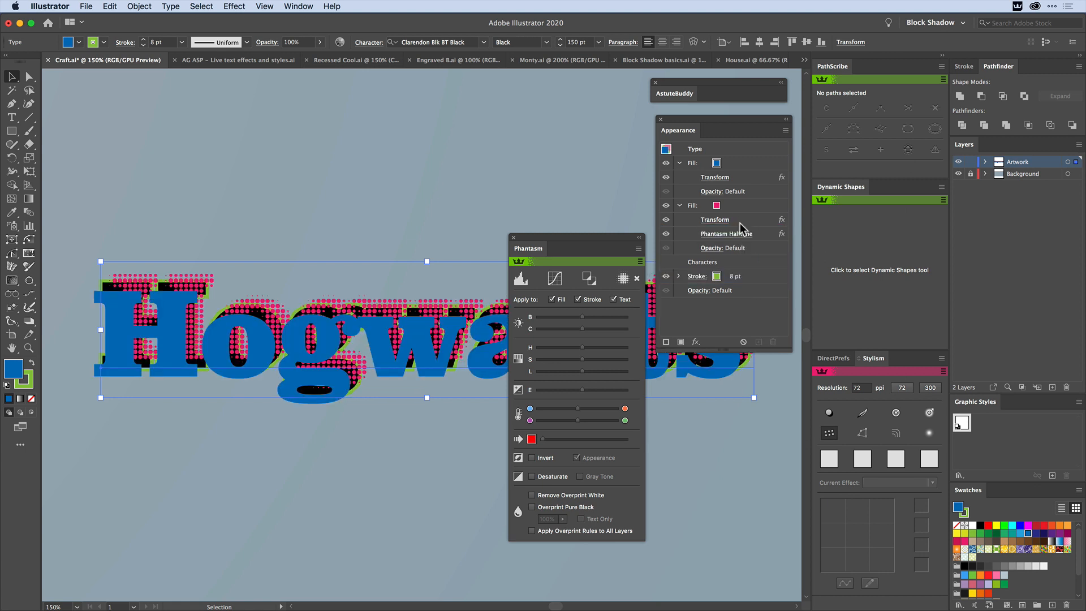
drag(538, 254, 639, 412)
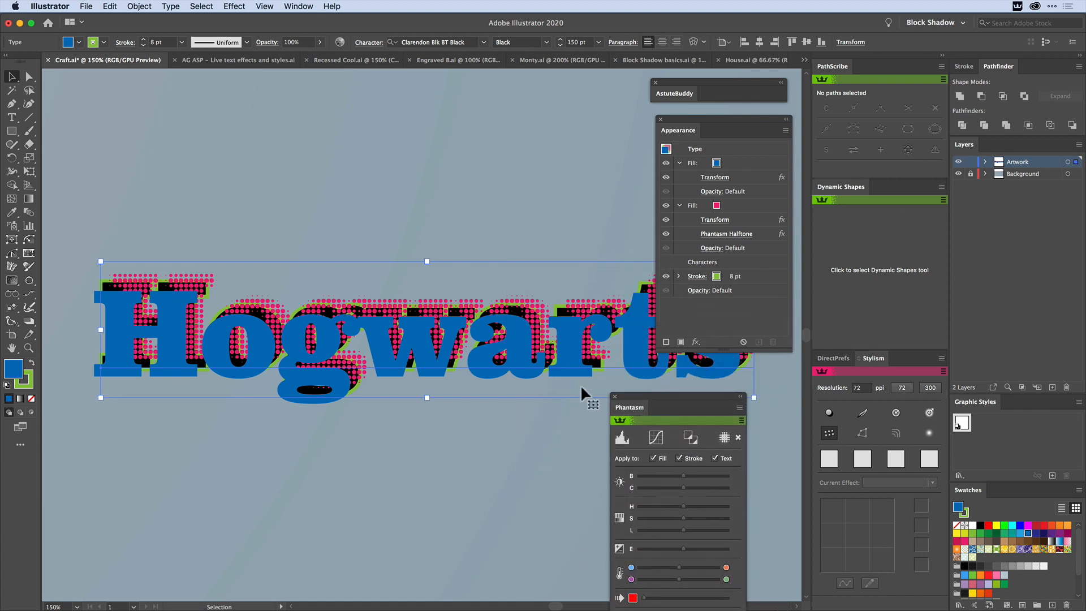
Replace the "Hogwarts" wording with "Live Live" and finish editing the text.
double_click(494, 344)
text(Live)
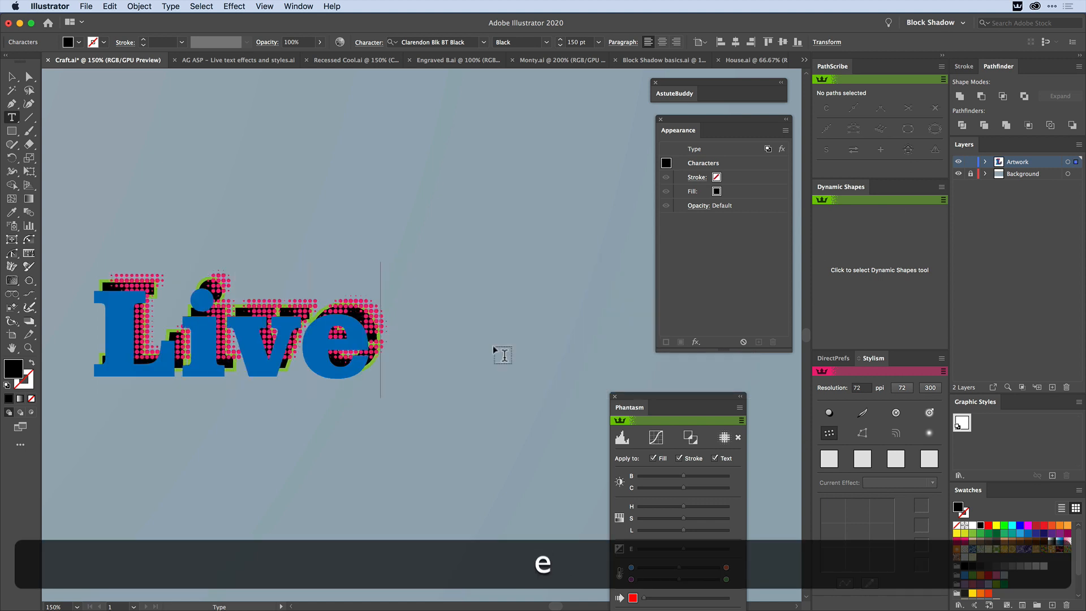
text( Live)
key(Escape)
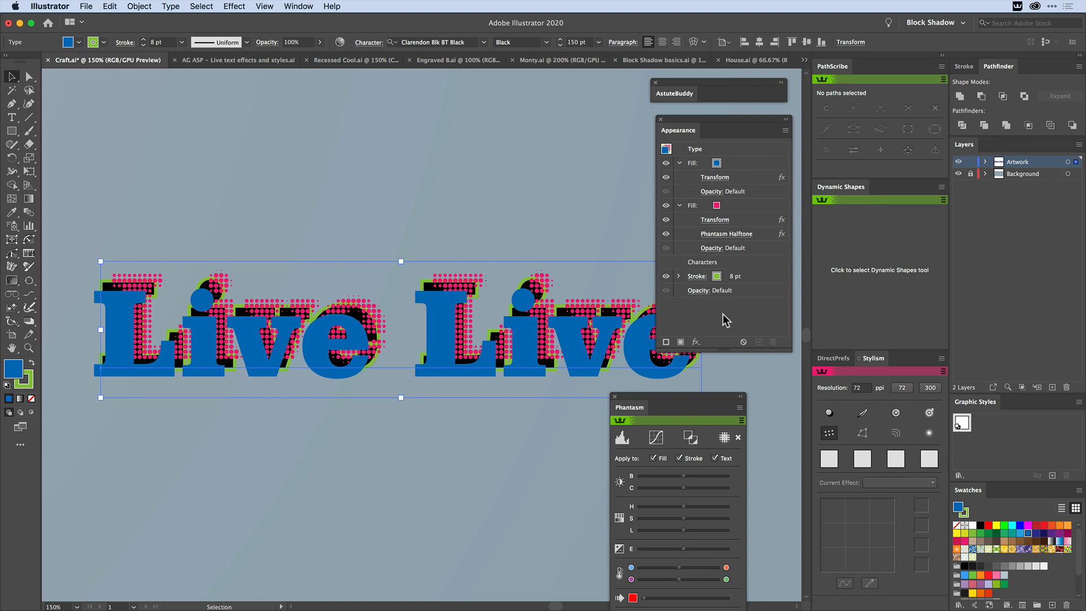
Hide and show the pink halftone fill repeatedly to compare the text with and without it.
click(666, 206)
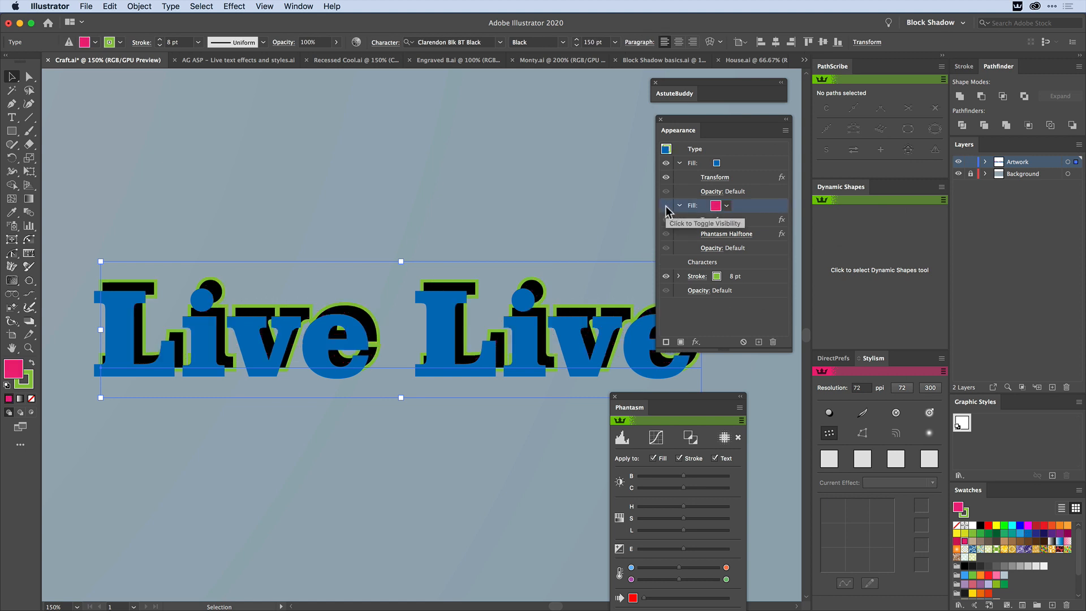
click(665, 206)
click(666, 206)
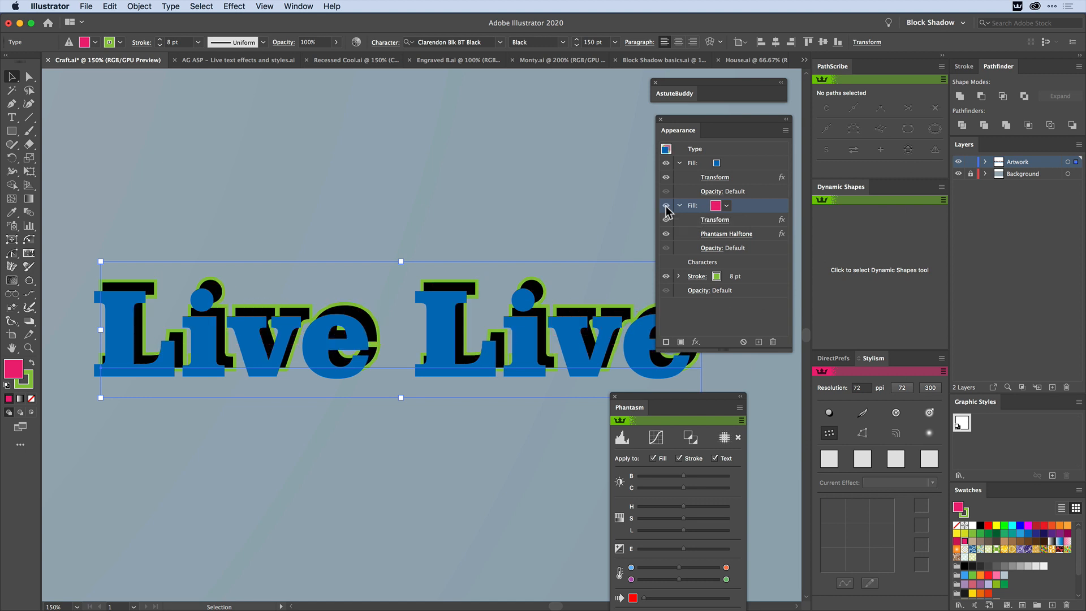
click(666, 207)
click(665, 207)
click(669, 205)
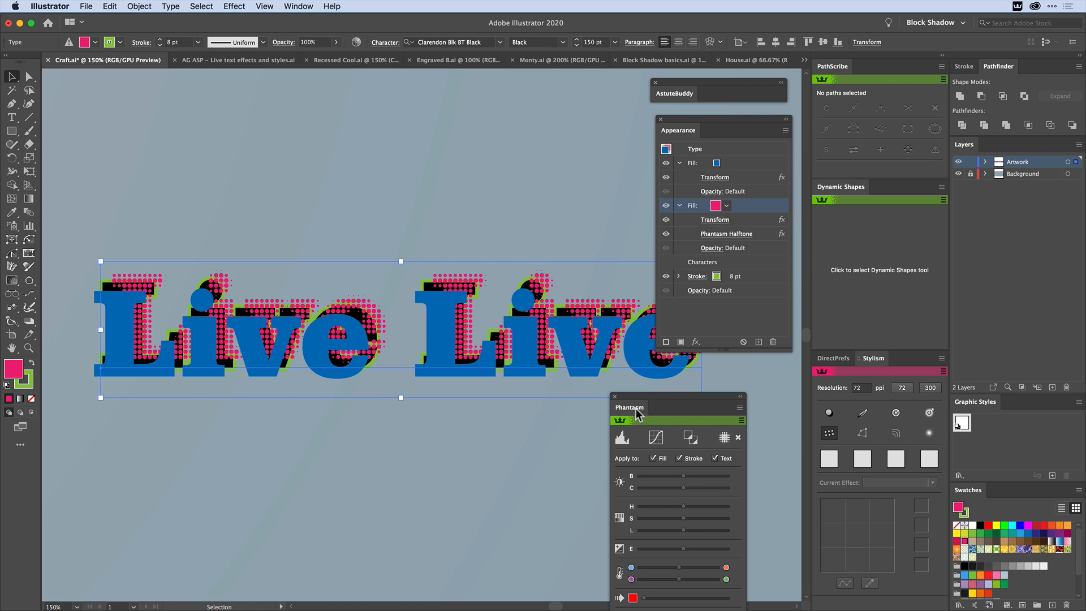
Examine which live effects are available for the selected text, including the Path and Stipplism groups.
drag(636, 409, 527, 266)
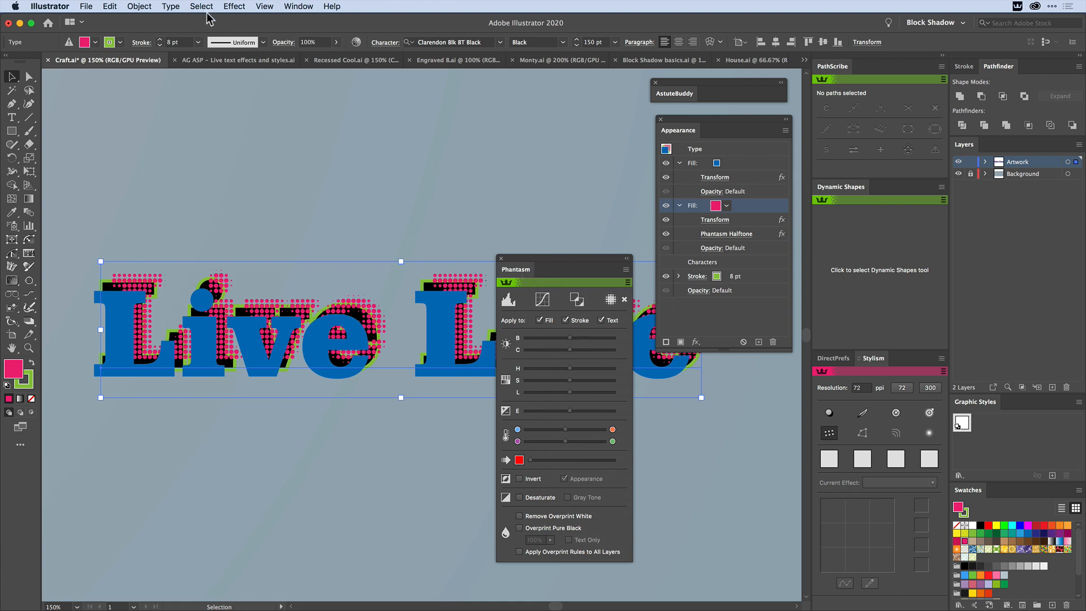
click(235, 7)
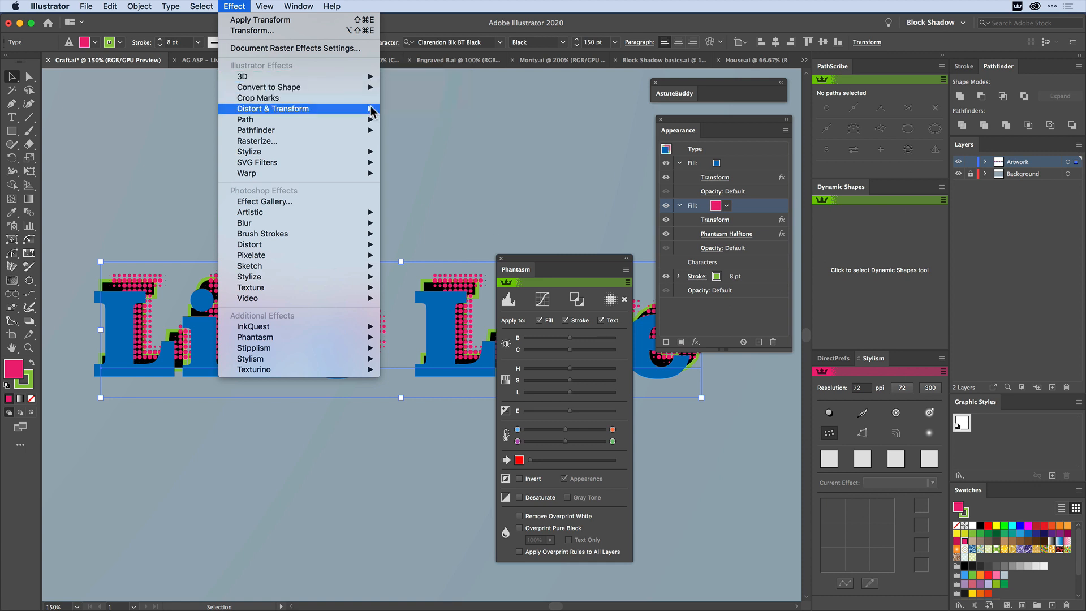
mouse_move(374, 113)
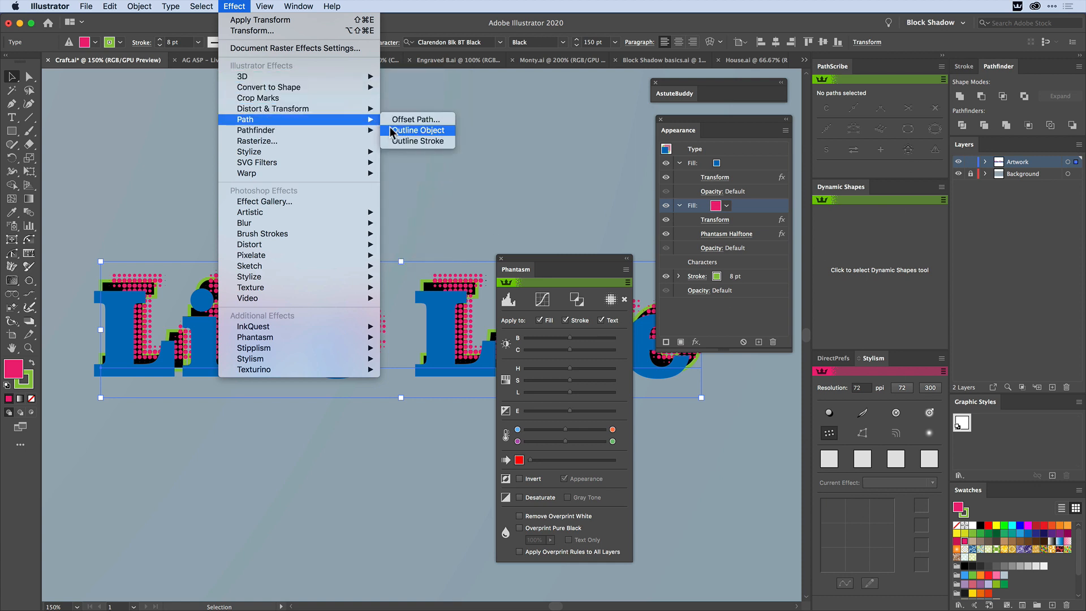
mouse_move(379, 164)
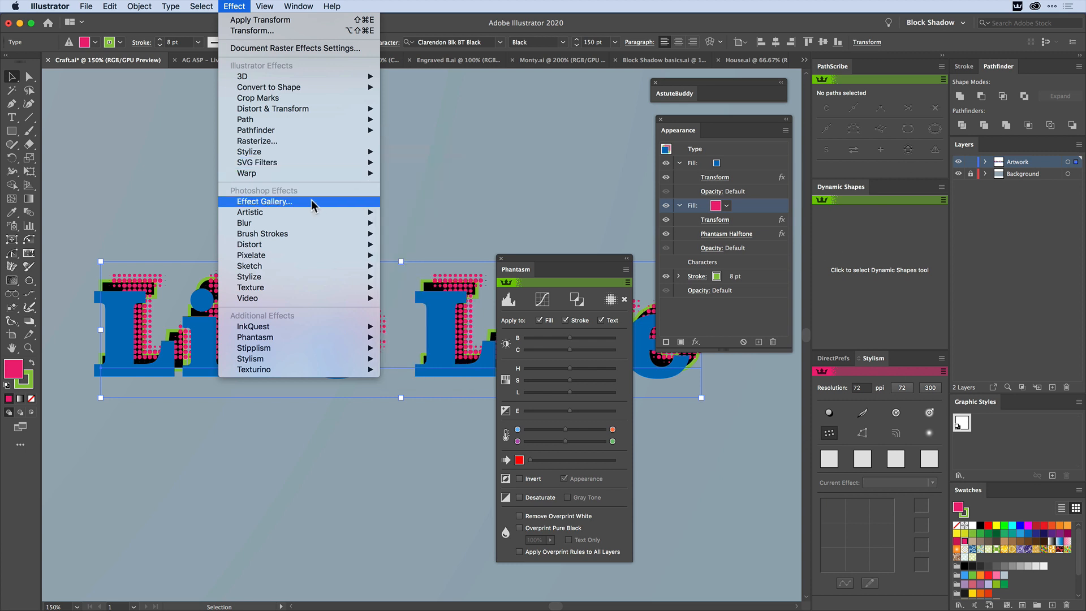
mouse_move(343, 283)
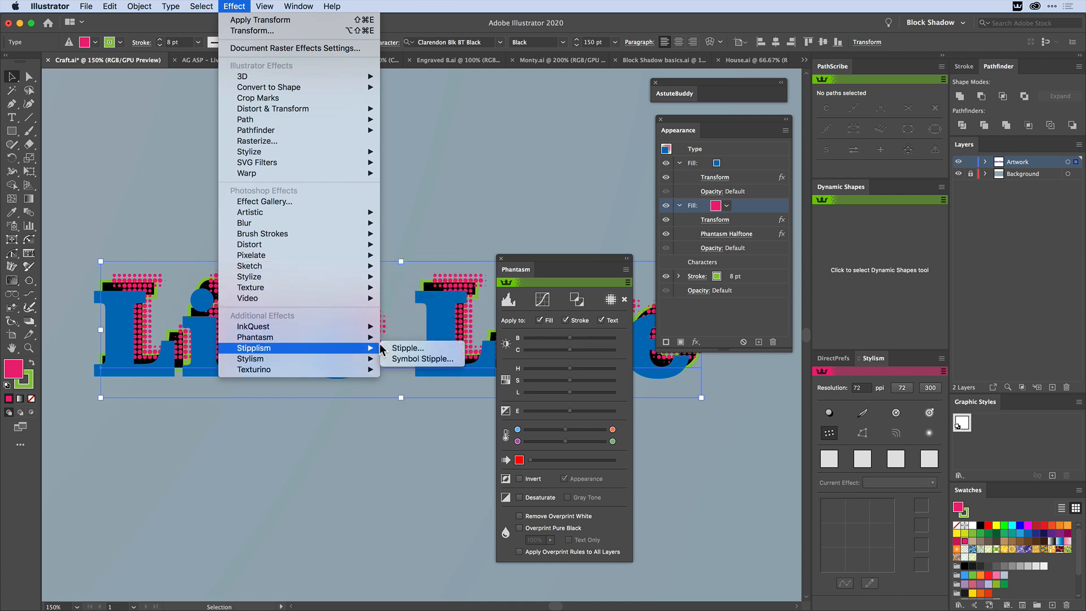
mouse_move(372, 337)
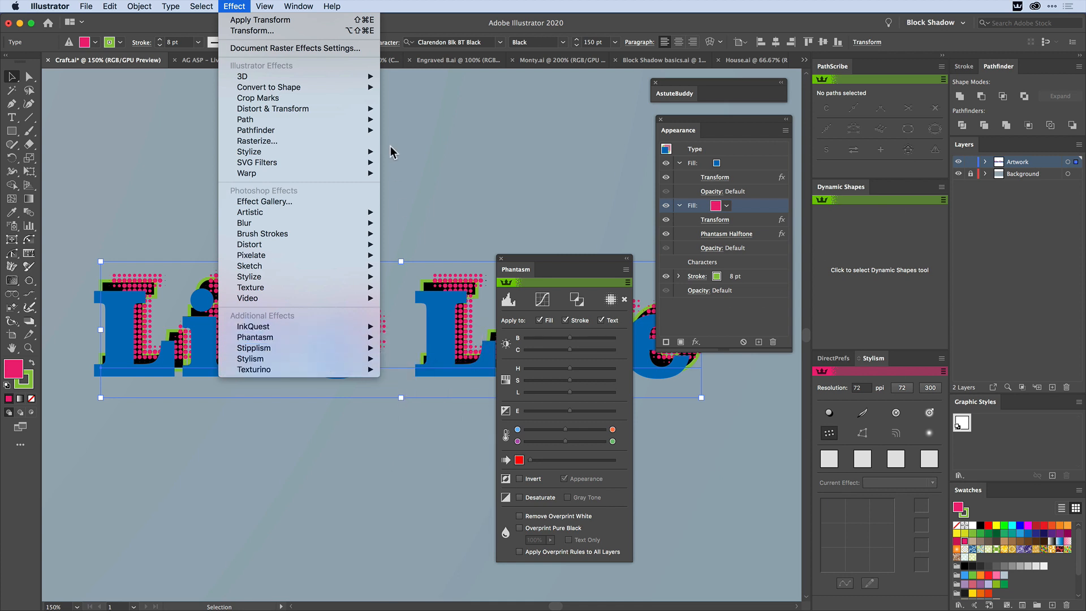
click(498, 153)
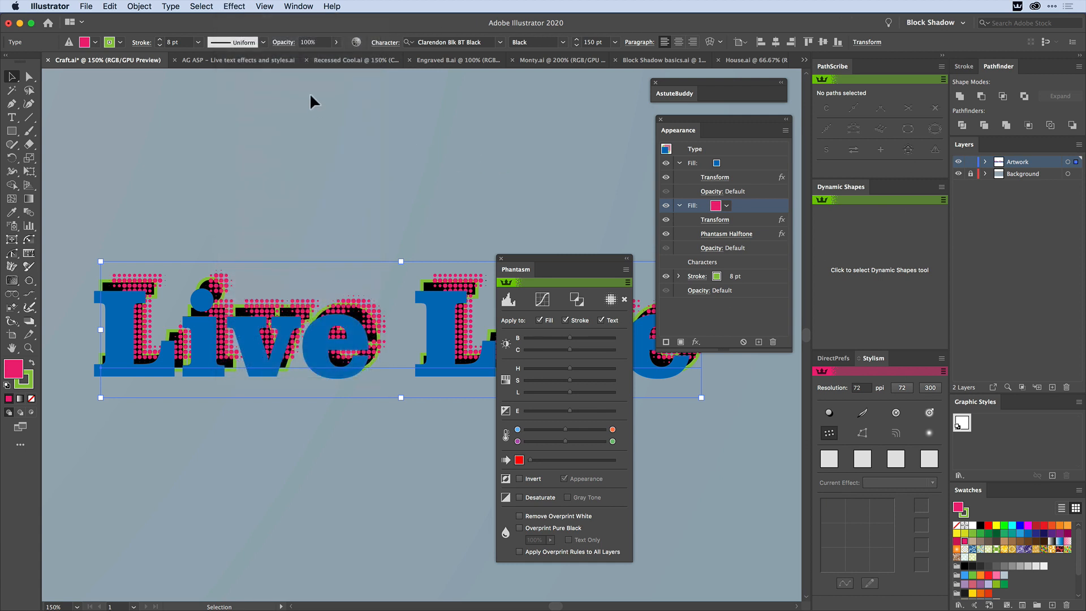
Close the Phantasm controls and switch to the "AG ASP - Live text effects and styles.ai" document.
click(502, 258)
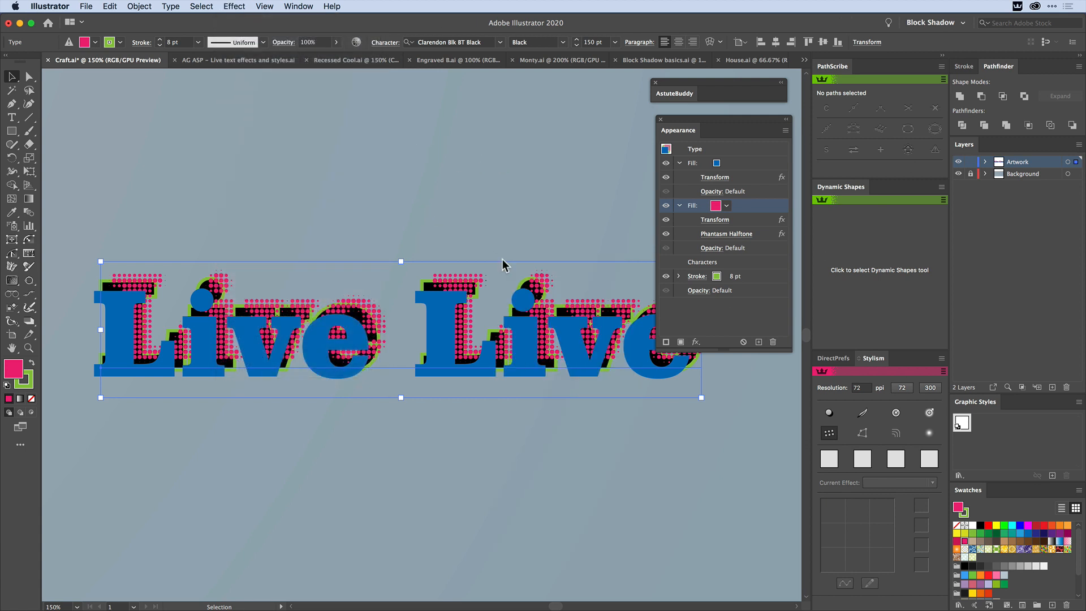
click(264, 61)
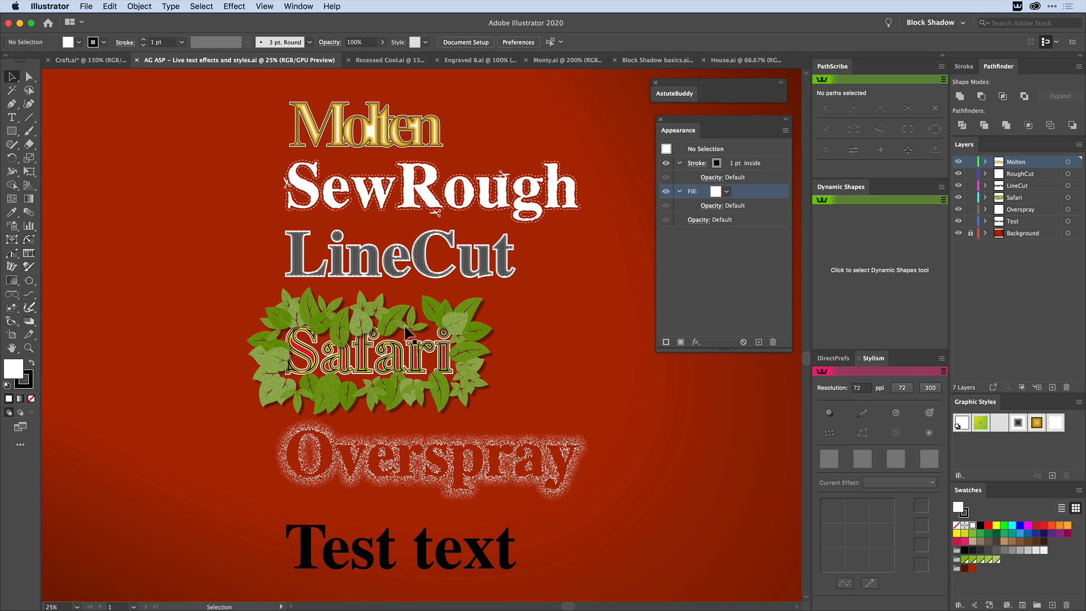
Replace the "Safari" wording with "Wood" and finish editing the text.
key(v)
click(420, 360)
double_click(408, 366)
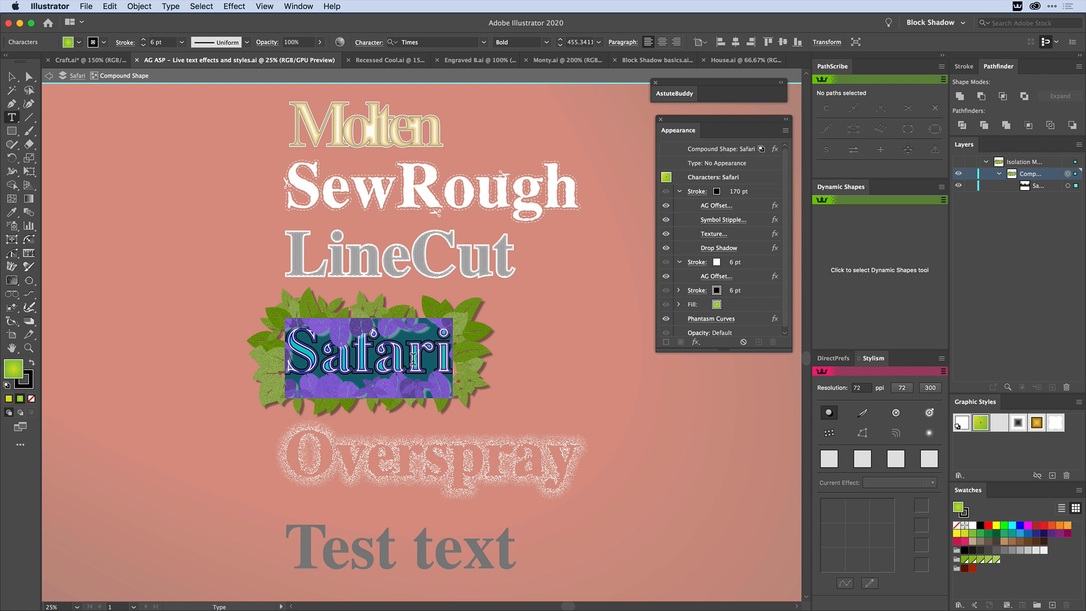
text(Wood)
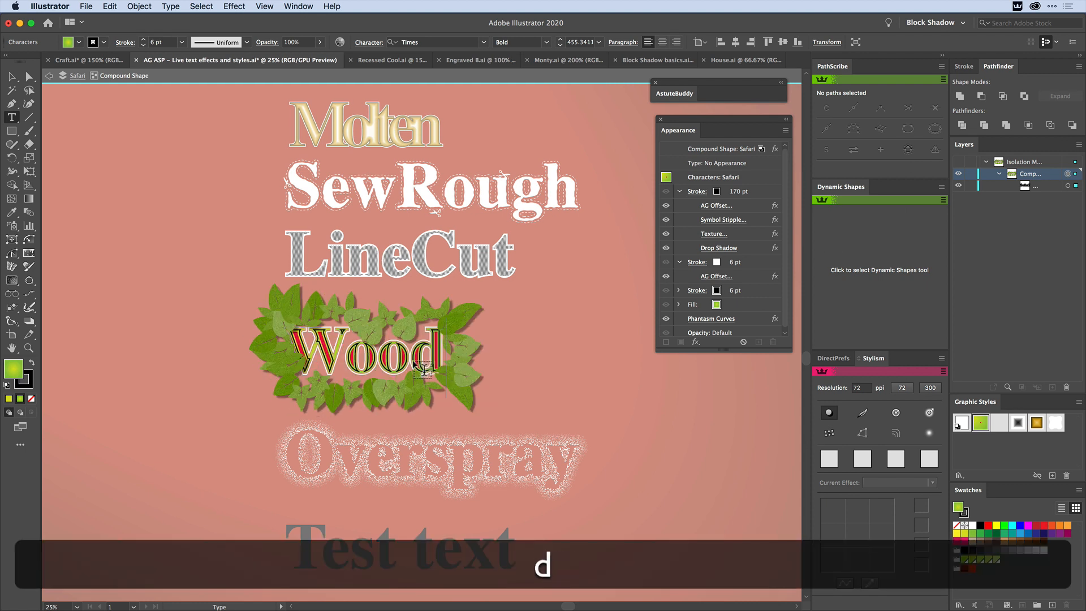
key(Escape)
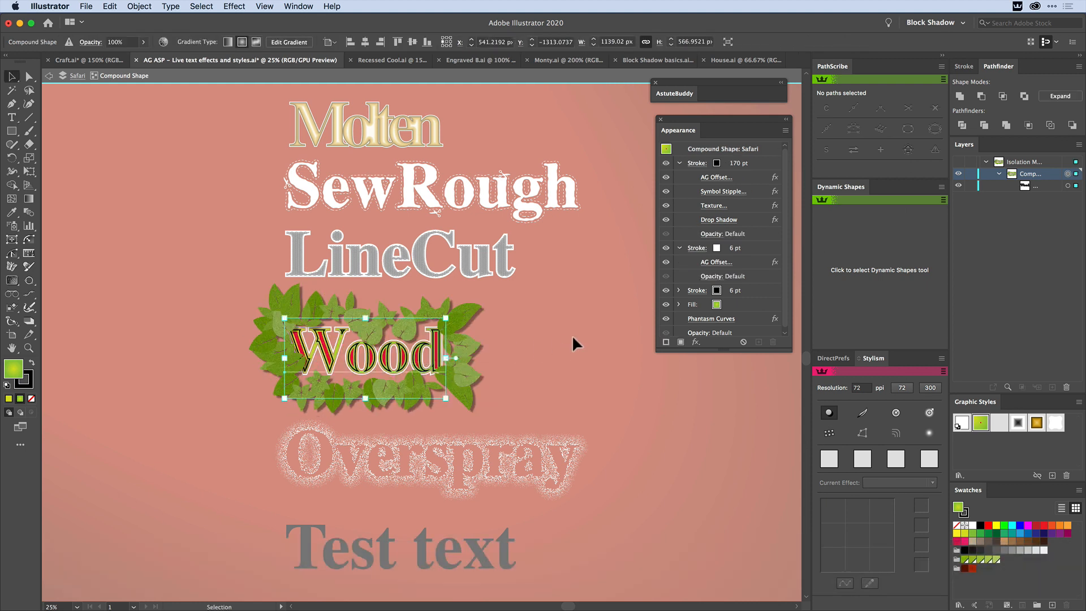
Leave isolation mode, select the "Wood" lettering, and hide and show its 170 pt leaf stroke to compare.
drag(739, 351, 739, 435)
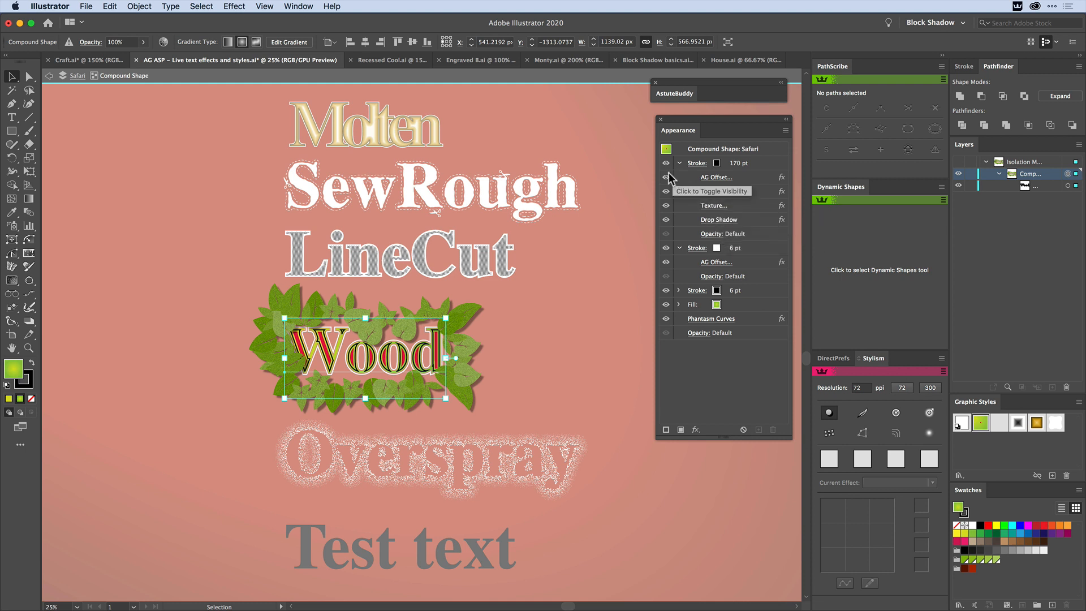
click(625, 249)
double_click(624, 247)
click(443, 351)
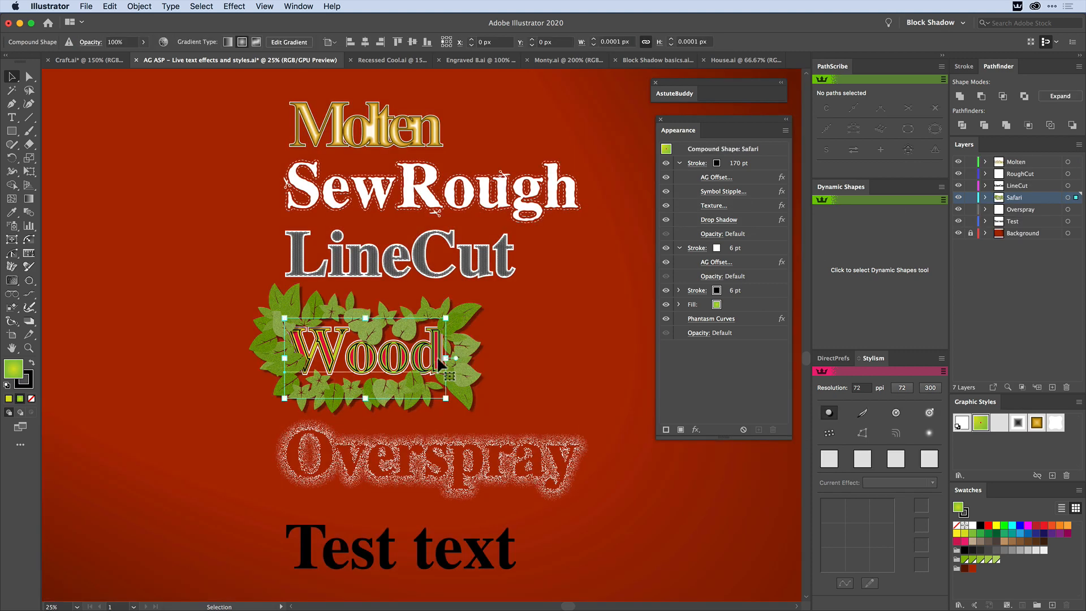
click(666, 163)
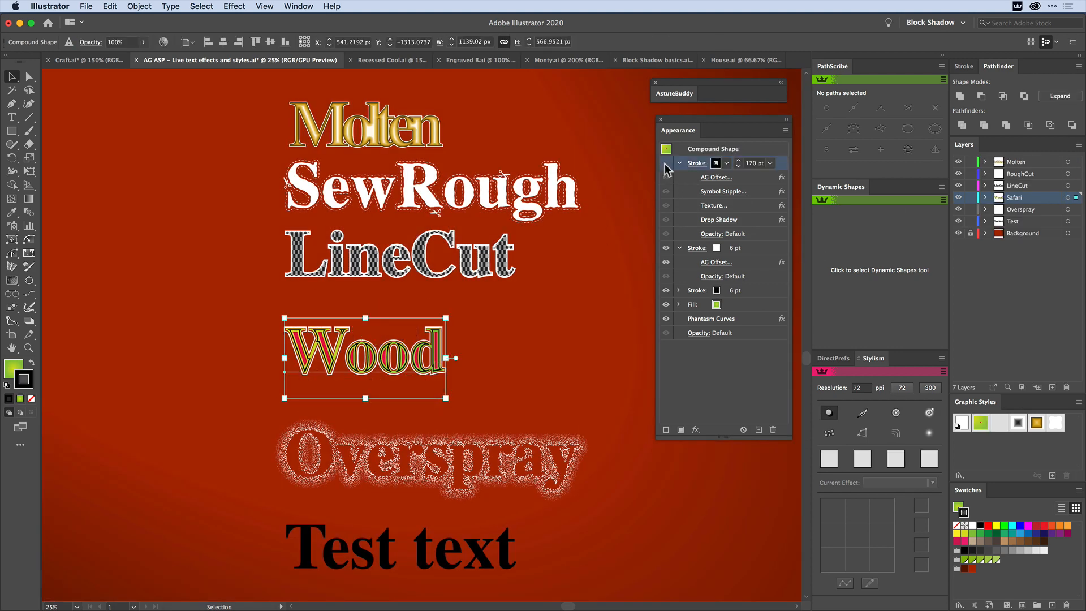
click(666, 164)
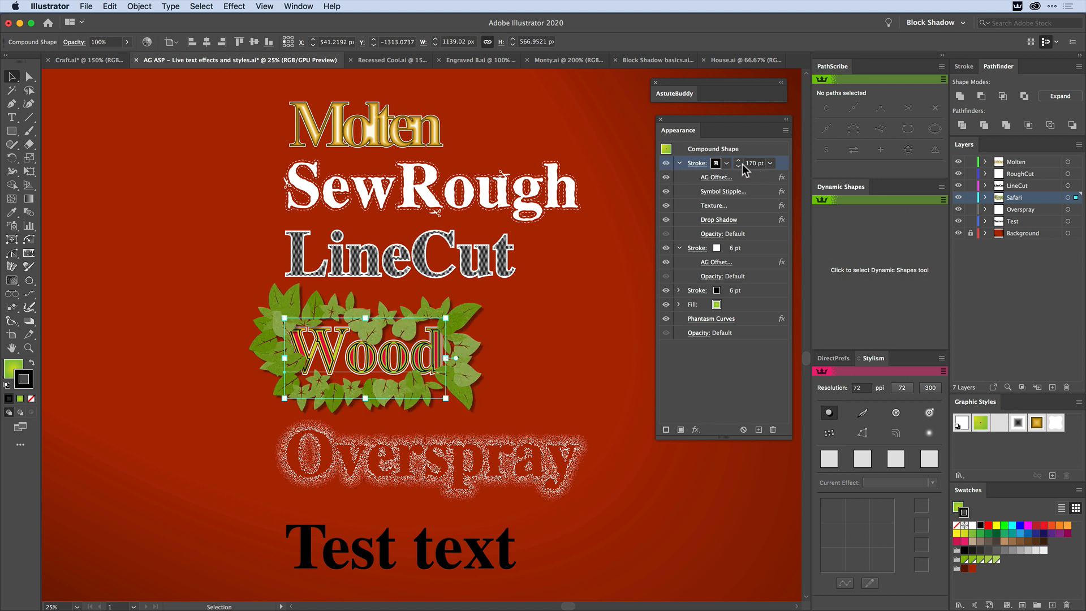
click(666, 163)
click(667, 164)
Select the "Overspray" lettering and expand its gray fill in the Appearance list to examine the attached effects.
click(431, 474)
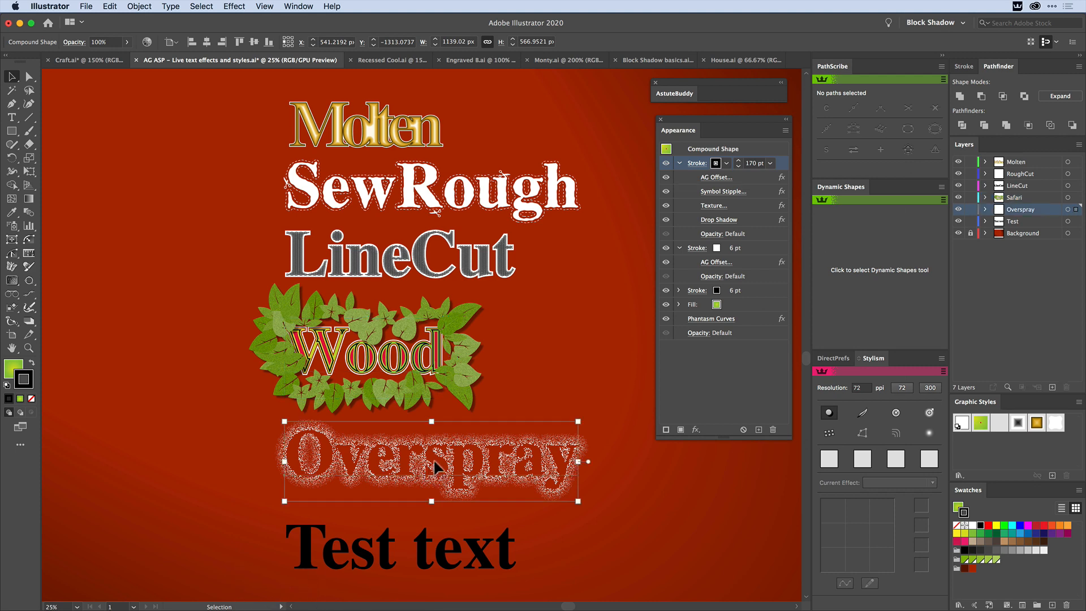
key(super+plus)
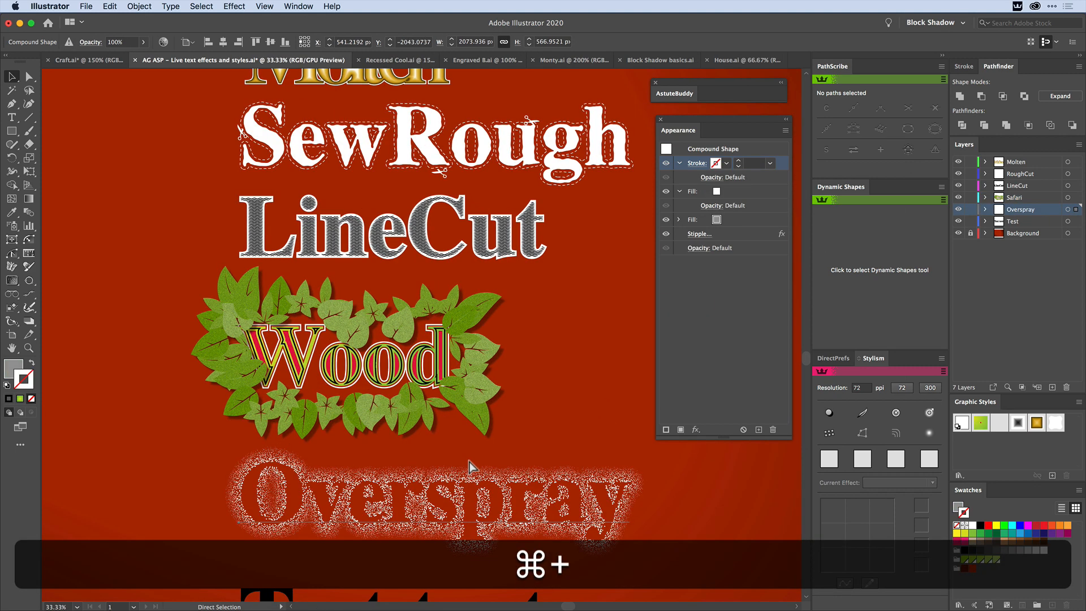
key(super+plus)
key(super+space)
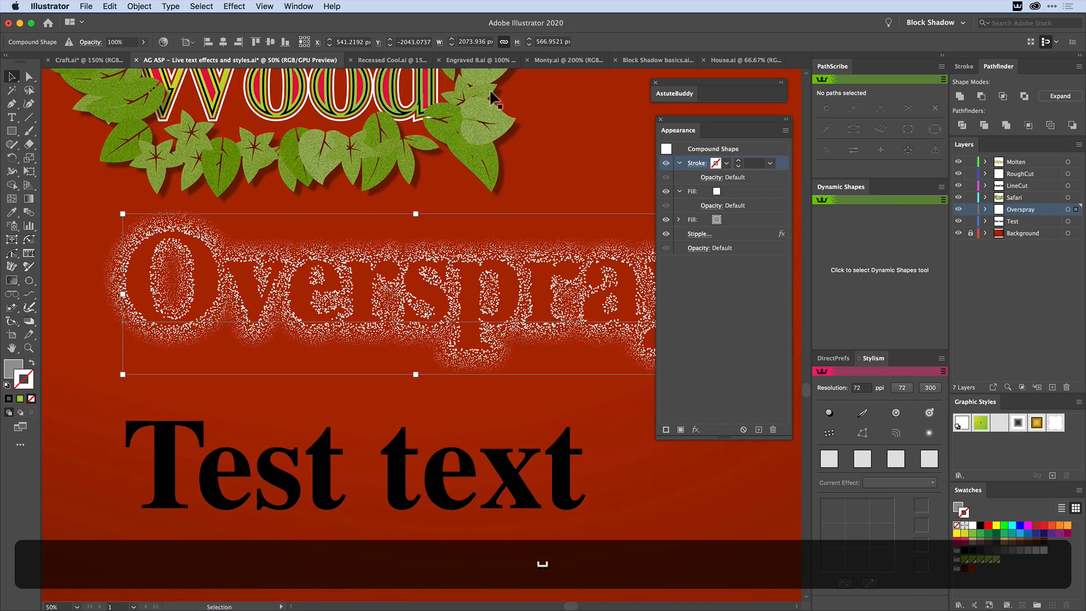
drag(681, 136, 746, 157)
click(743, 241)
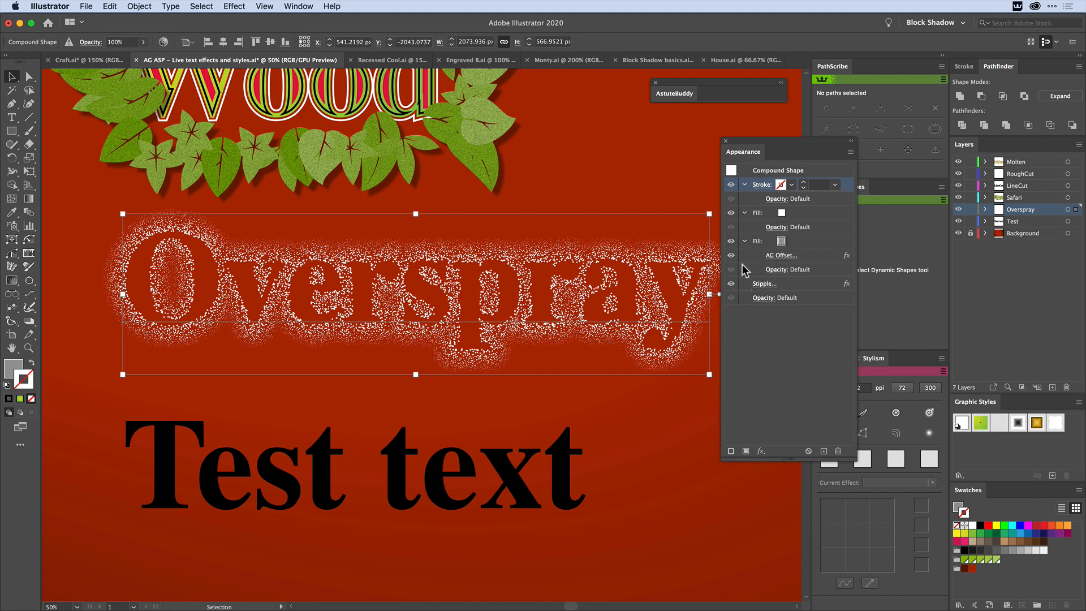
Hide and show the "Overspray" lettering's gray fill, its AG Offset and the Stipple effect in turn to compare.
click(730, 242)
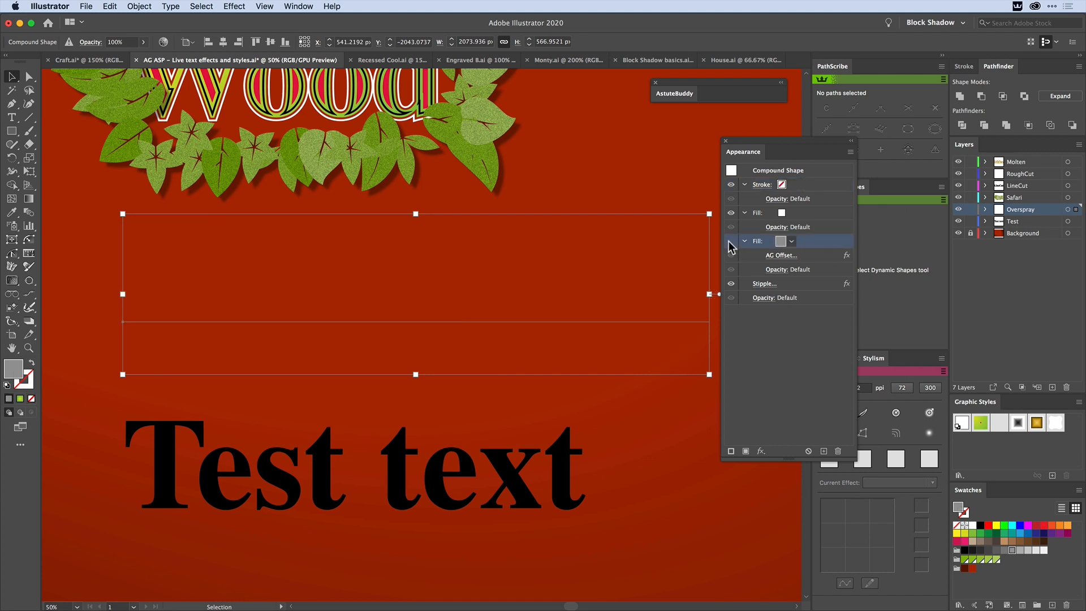
click(731, 241)
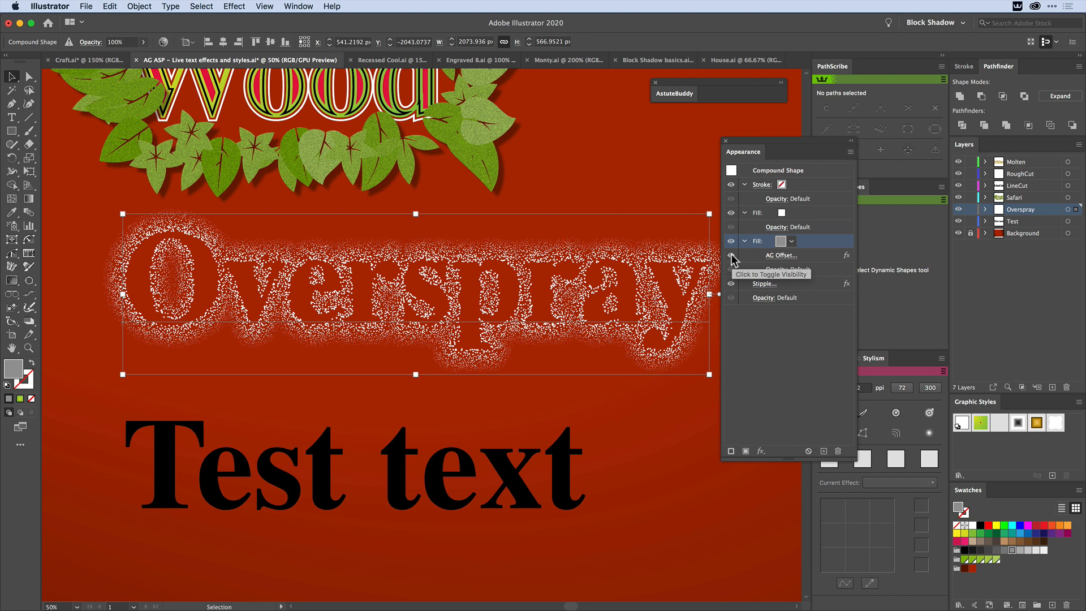
click(731, 256)
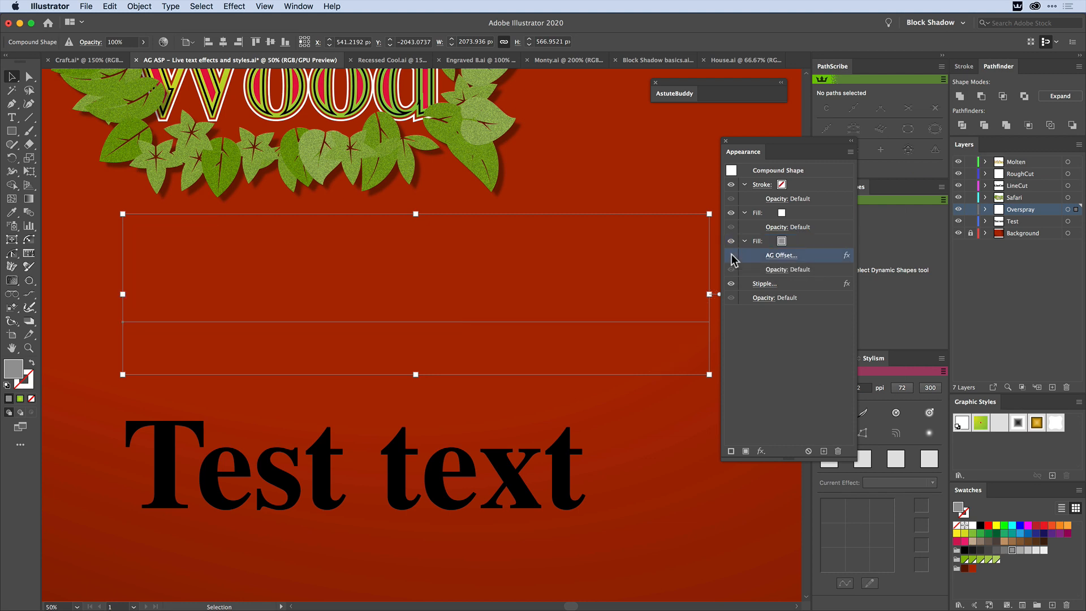
click(731, 256)
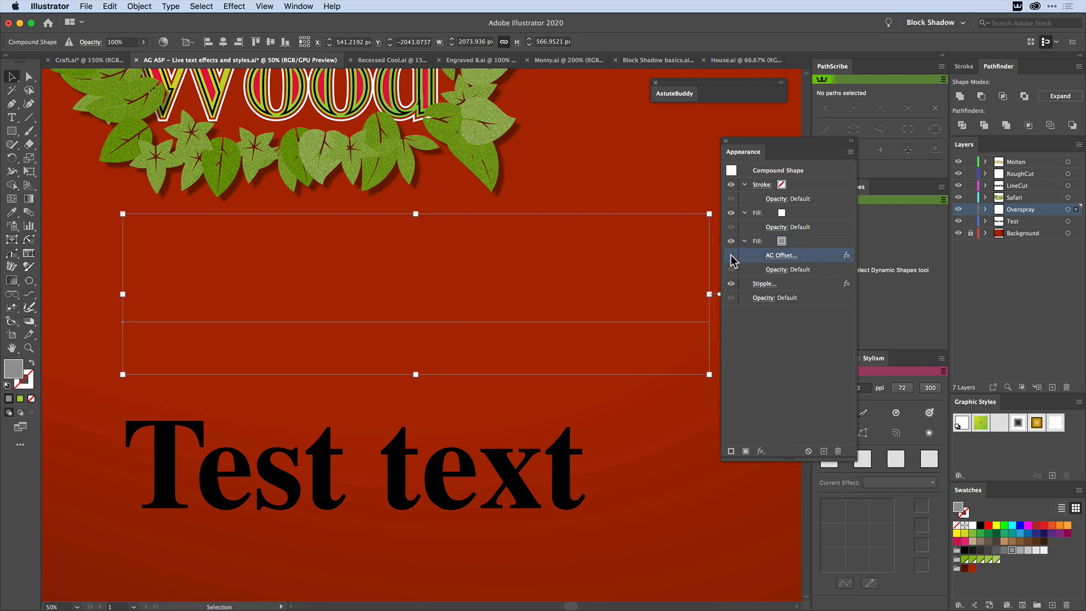
click(732, 284)
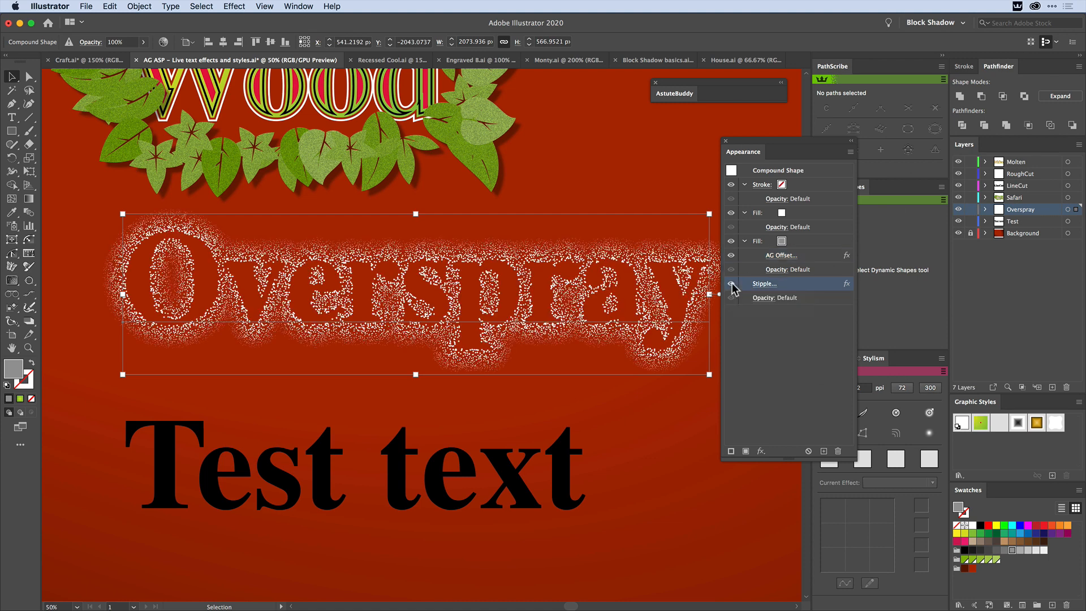
click(732, 283)
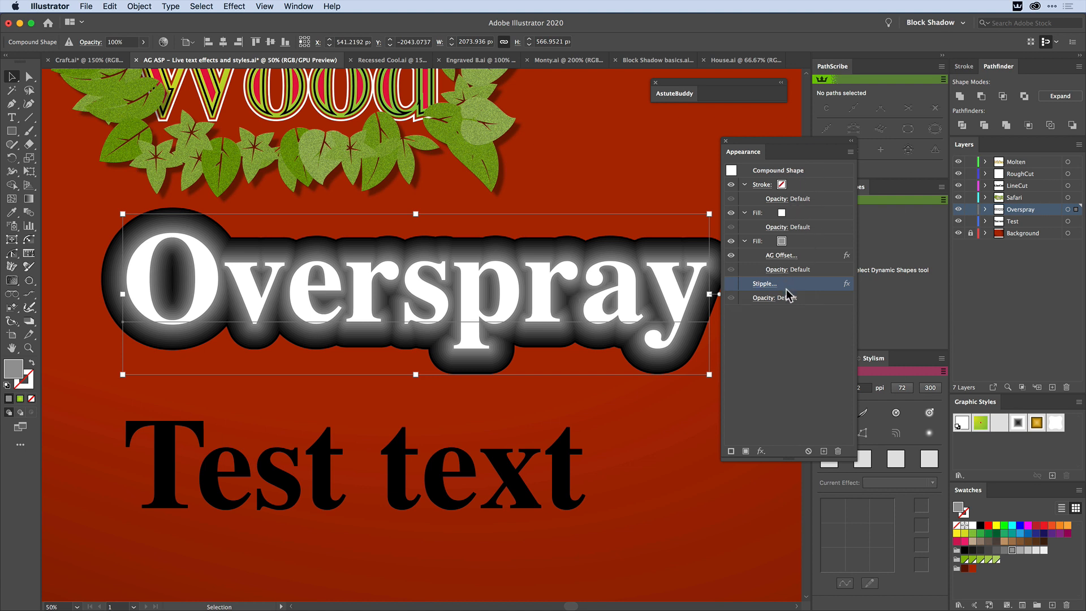
click(731, 283)
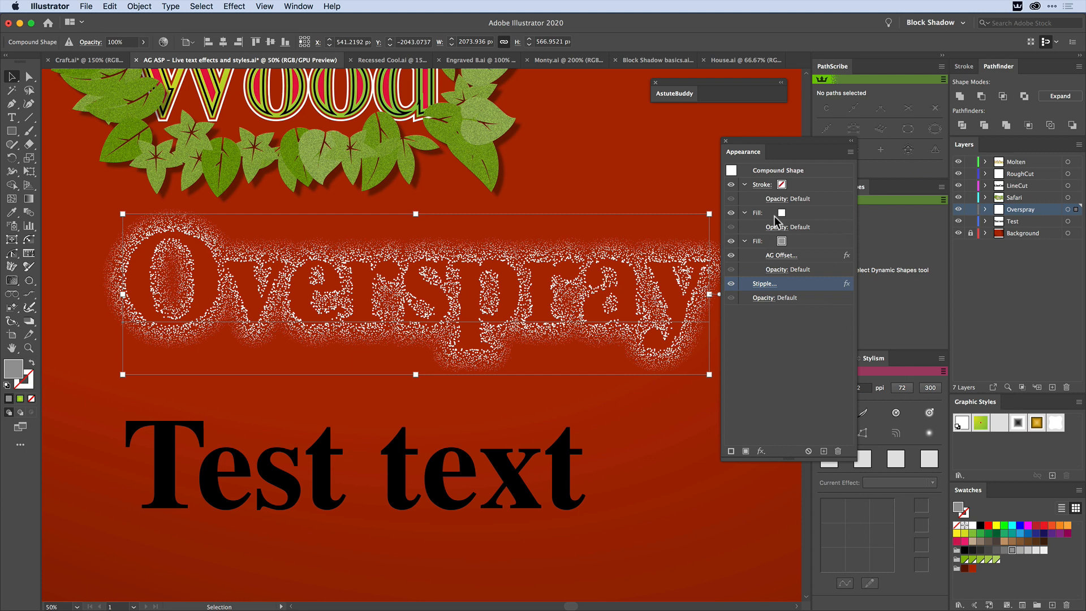
Switch to the "Recessed Cool.ai" document, replace the "Cool" wording with "Live" and deselect the text.
click(396, 60)
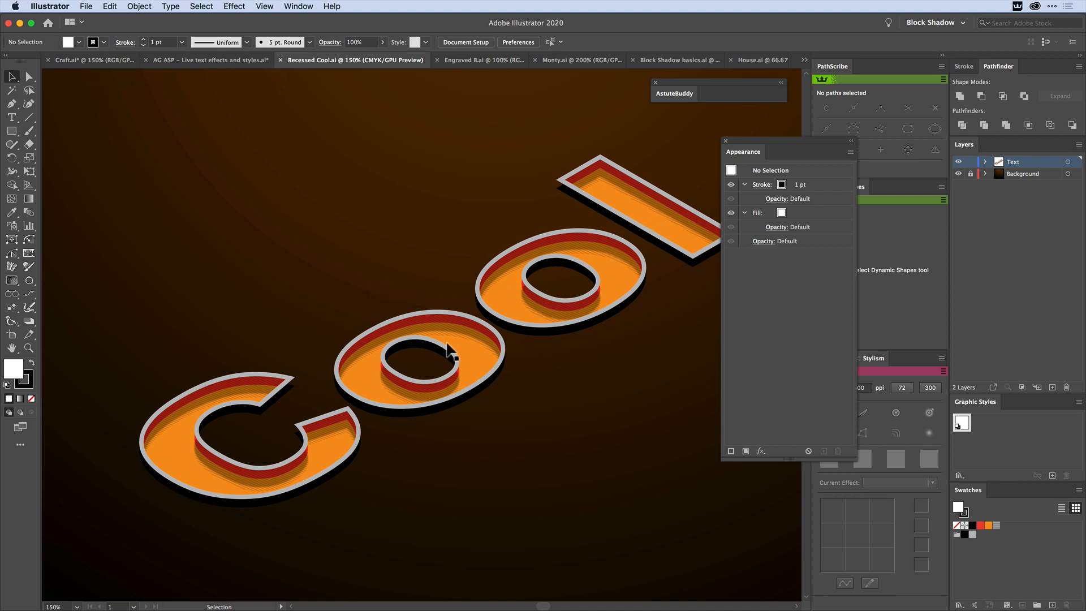
key(super+minus)
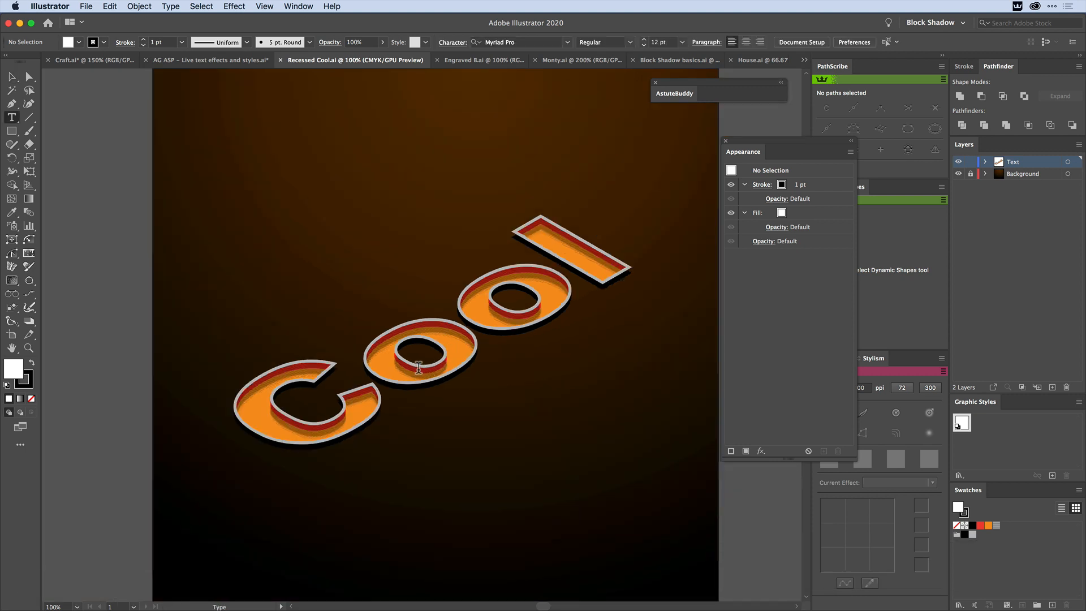
double_click(459, 344)
key(super+a)
text(Le)
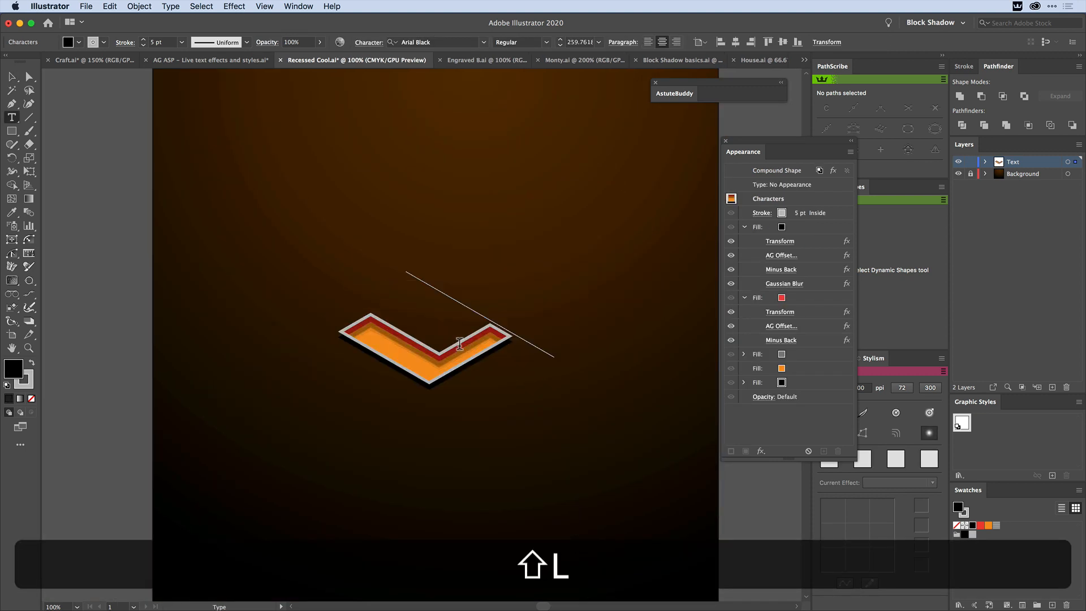
key(Left)
key(Left)
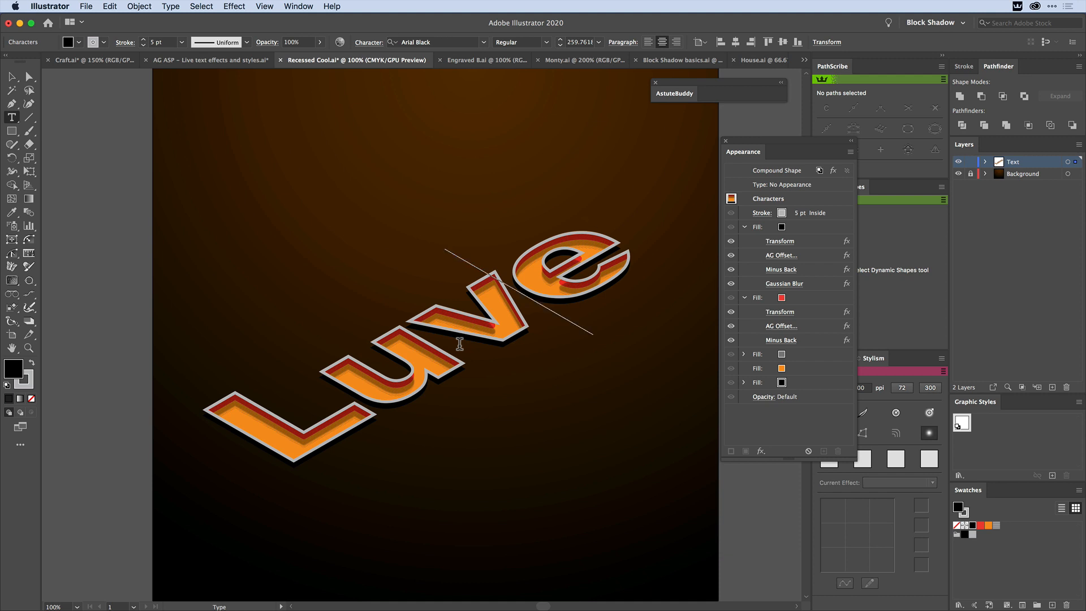
key(BackSpace)
text(i)
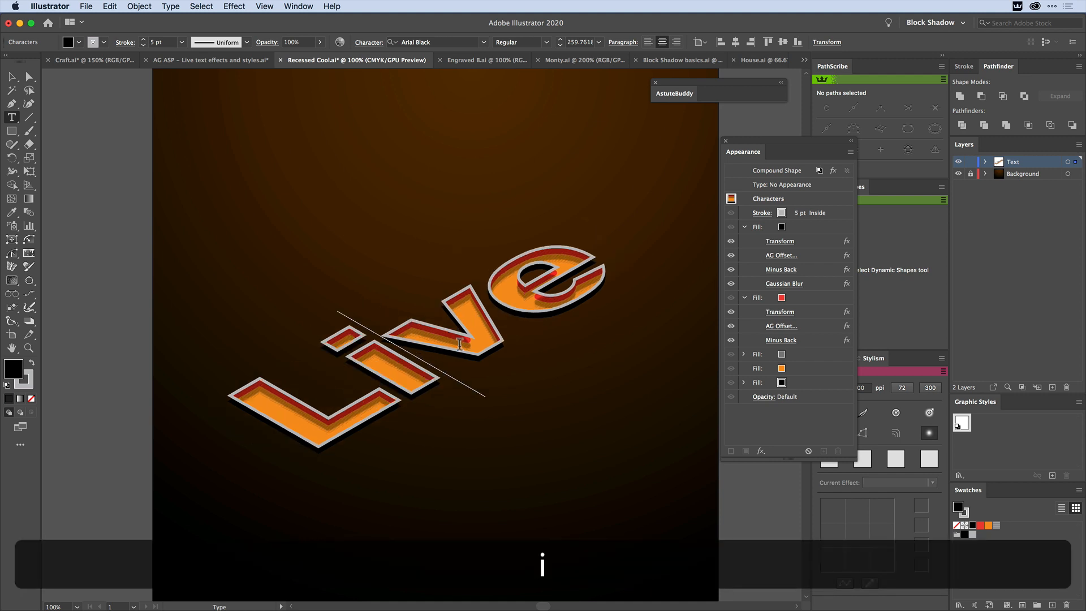
key(Escape)
click(180, 270)
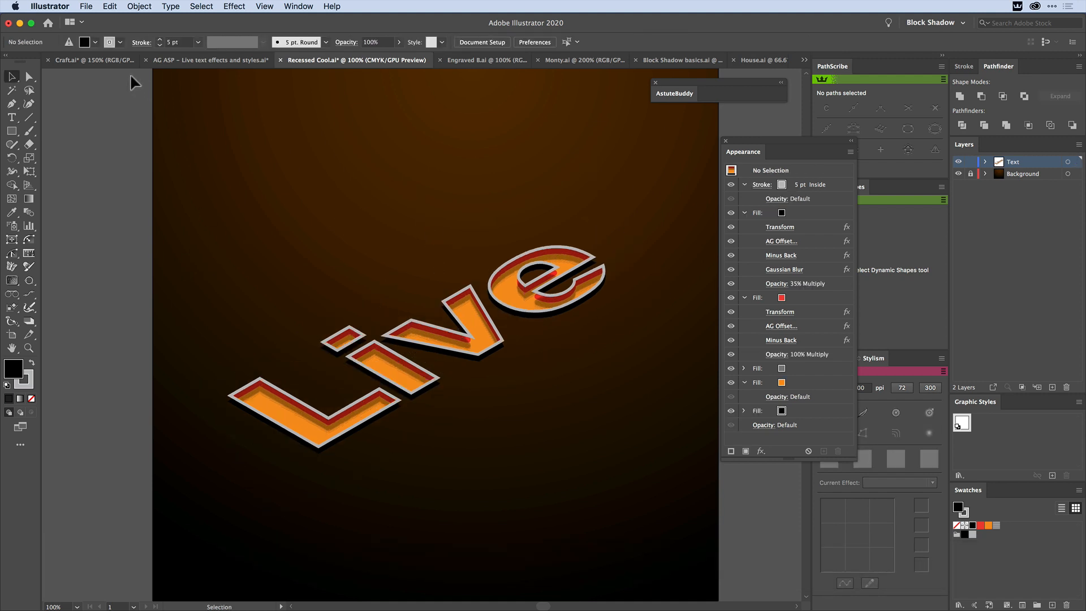
Switch to the "Craft.ai" document and revert it to its saved version.
click(124, 60)
click(86, 7)
click(139, 155)
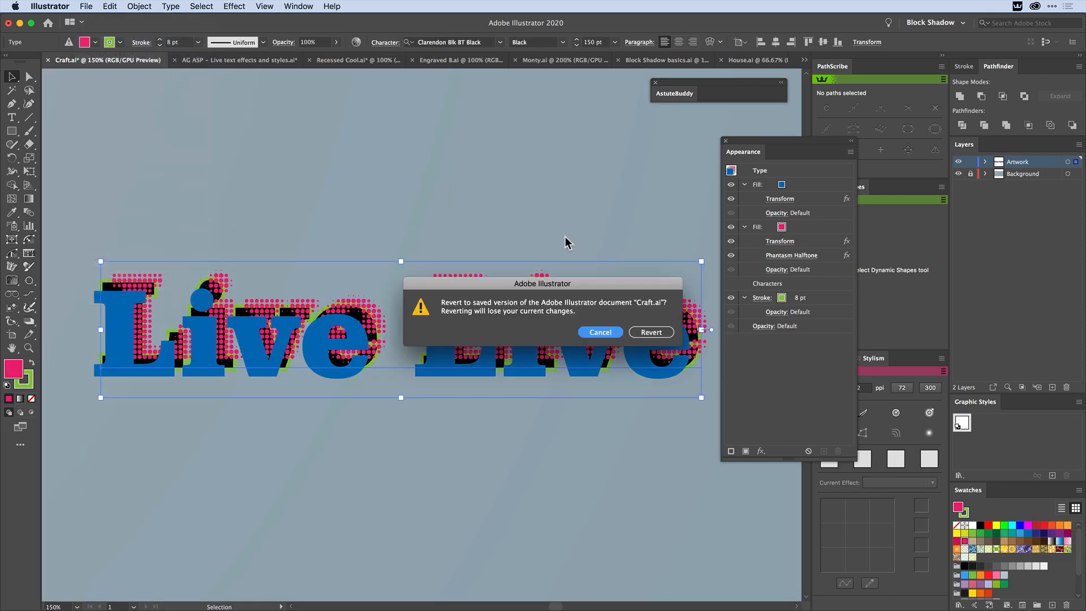
click(651, 332)
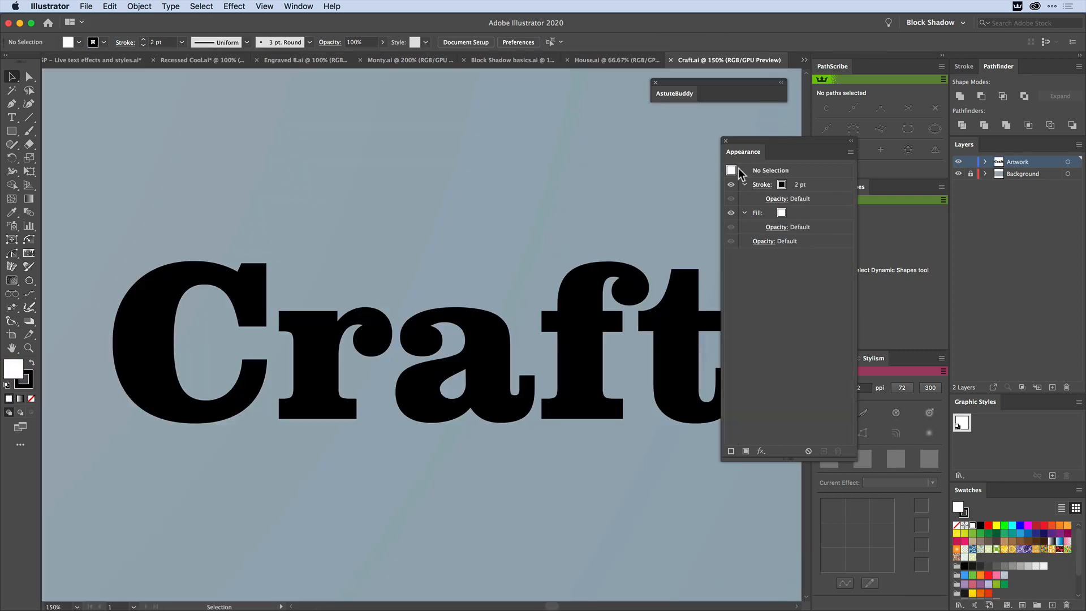
Dock the Appearance panel with the Layers panel and recolor the "Craft" text magenta-pink.
drag(743, 151, 996, 144)
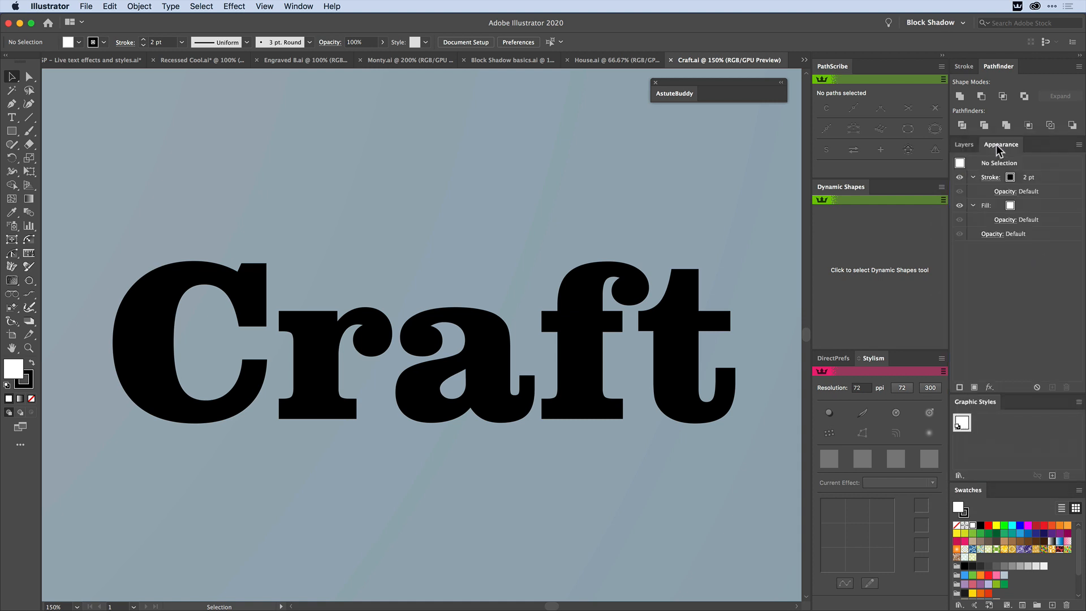
click(581, 305)
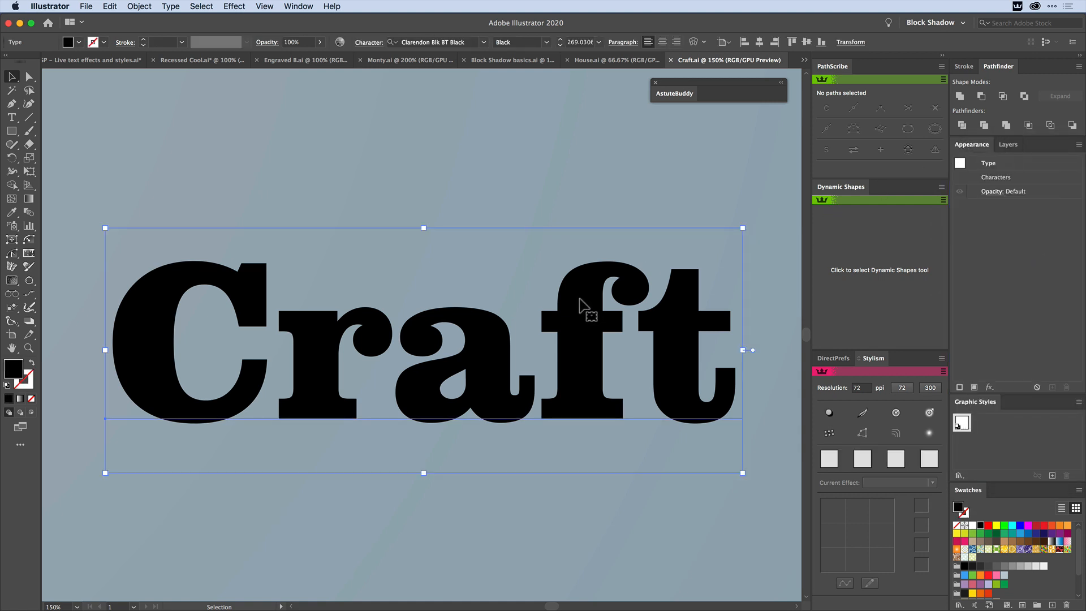
click(965, 542)
Draw a magenta-pink rectangle about 192 × 187 px centered above the "Craft" text.
key(super+minus)
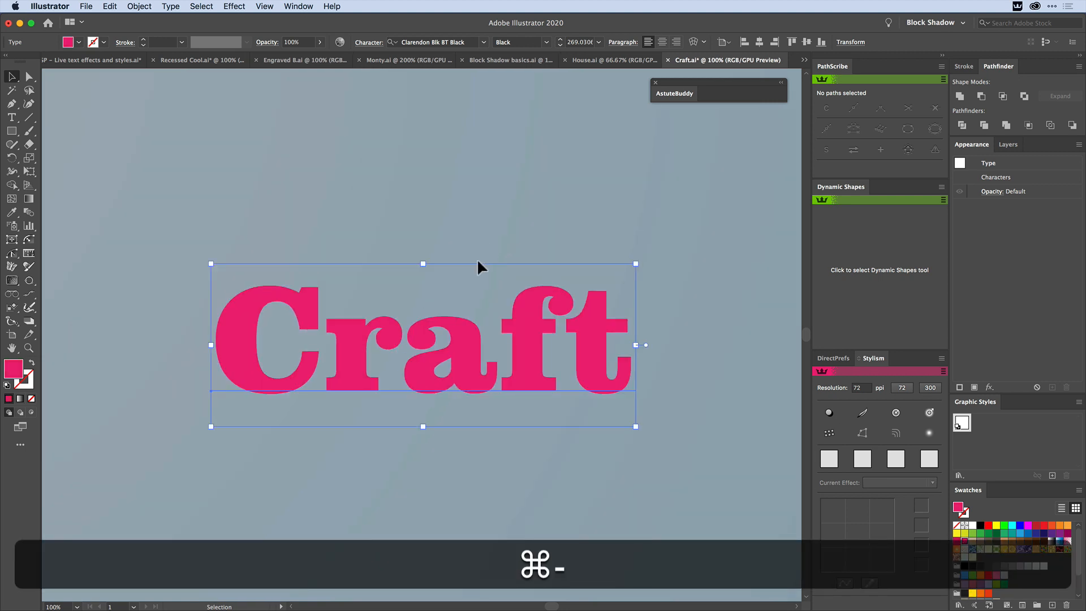
click(11, 131)
mouse_move(371, 141)
mouse_down()
mouse_move(469, 253)
mouse_move(479, 245)
mouse_up()
key(v)
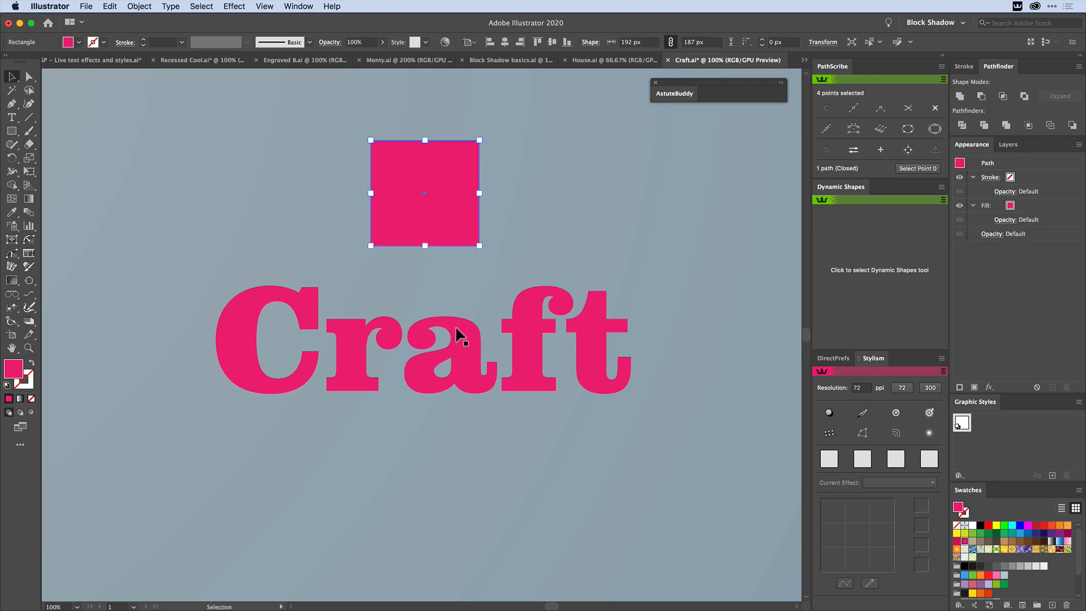
Add the "Craft" text to the rectangle selection and unite both into a live compound shape with Pathfinder.
key(shift)
shift+click(467, 340)
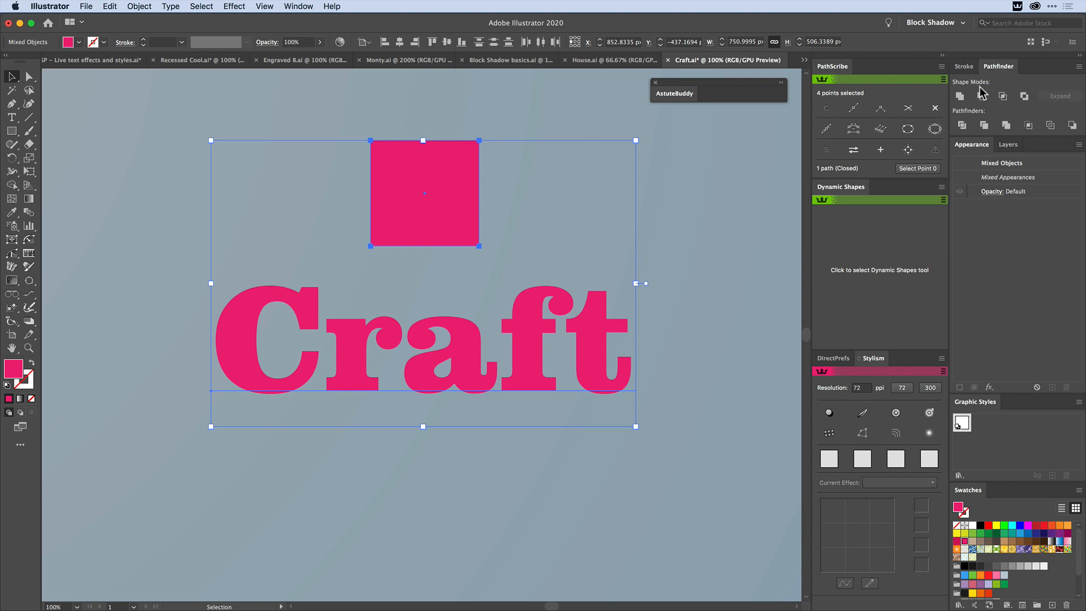
click(298, 6)
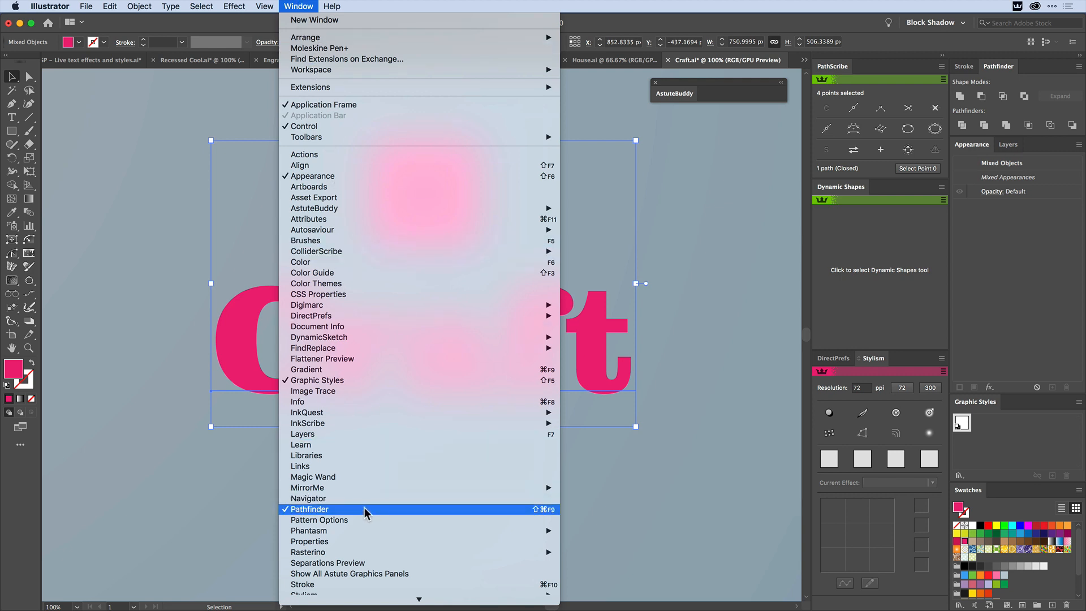
click(1026, 81)
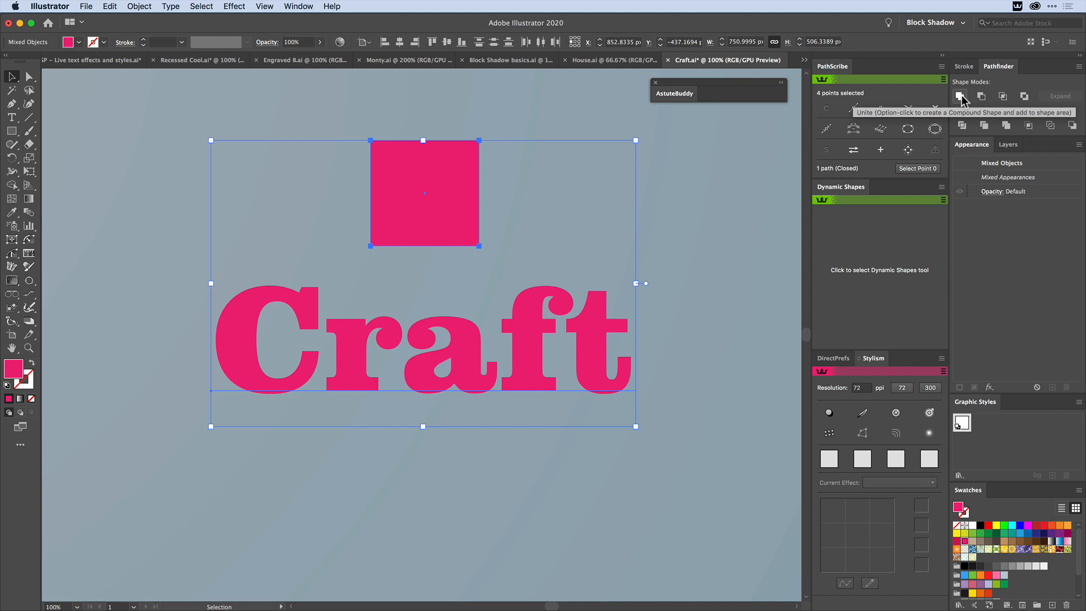
key(alt)
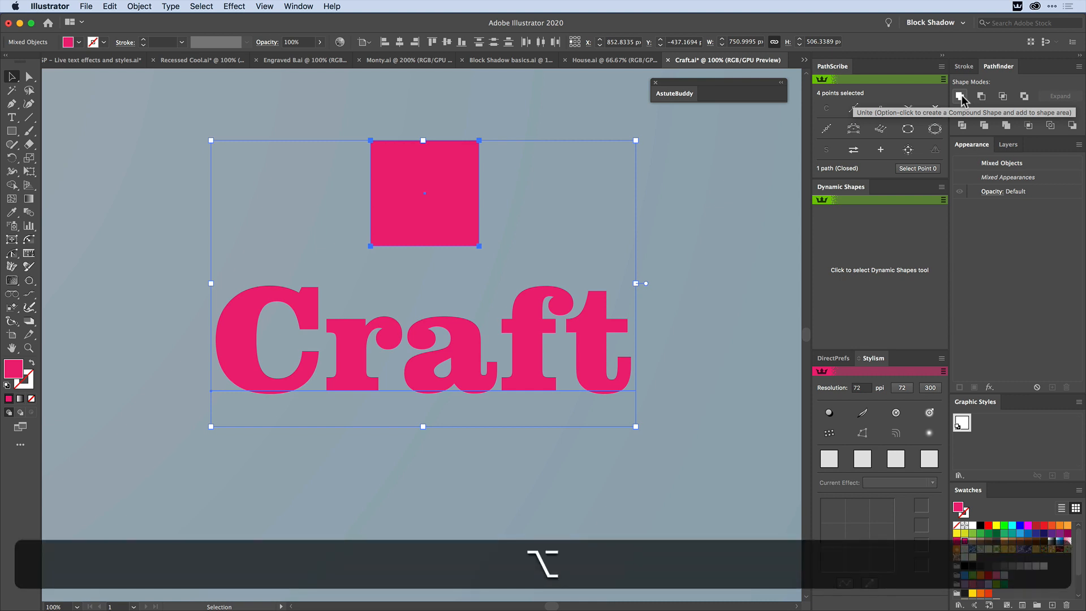
alt+click(961, 96)
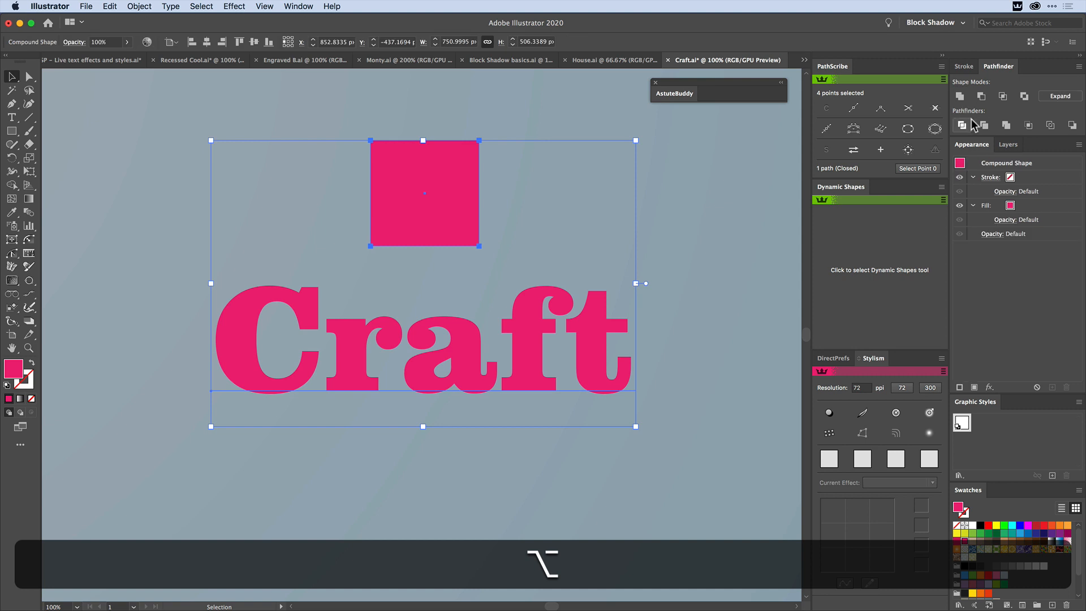
Expand the Artwork layer and its compound shape, and target the rectangle inside to examine the nested objects.
click(1010, 146)
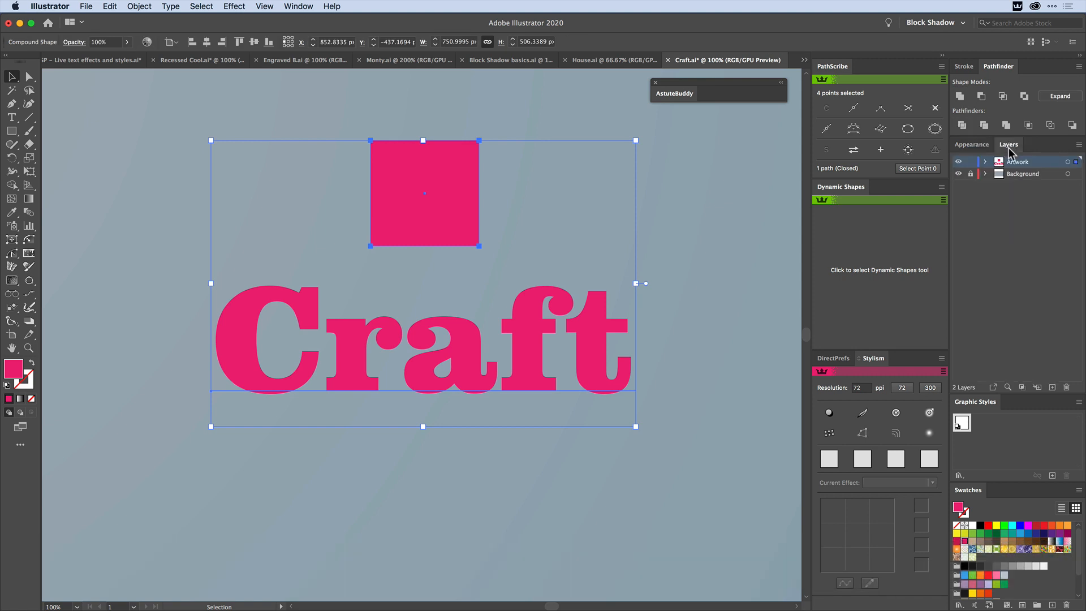
click(985, 162)
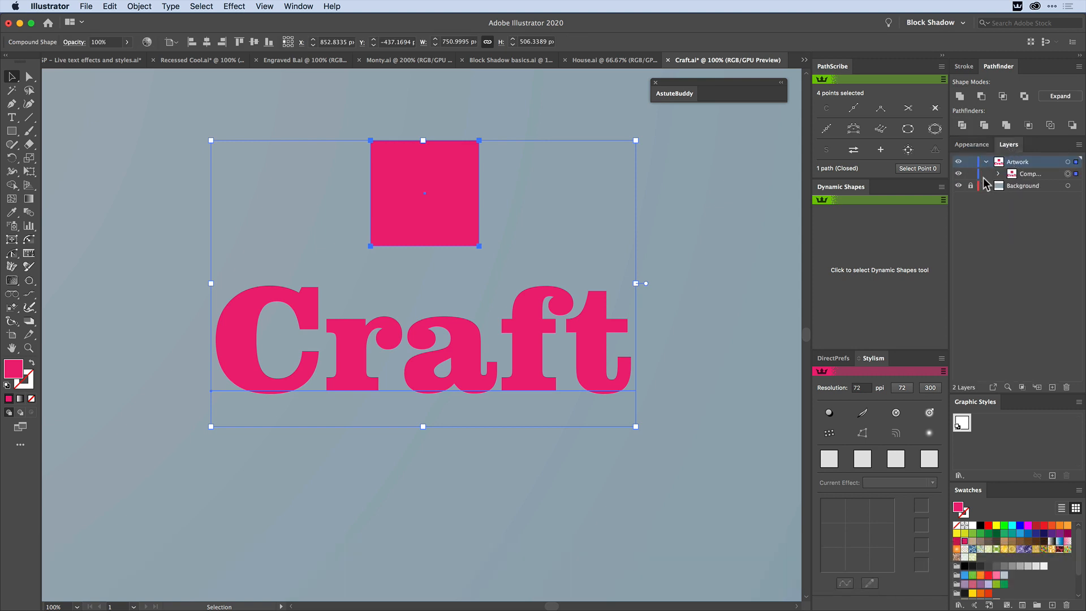
click(999, 175)
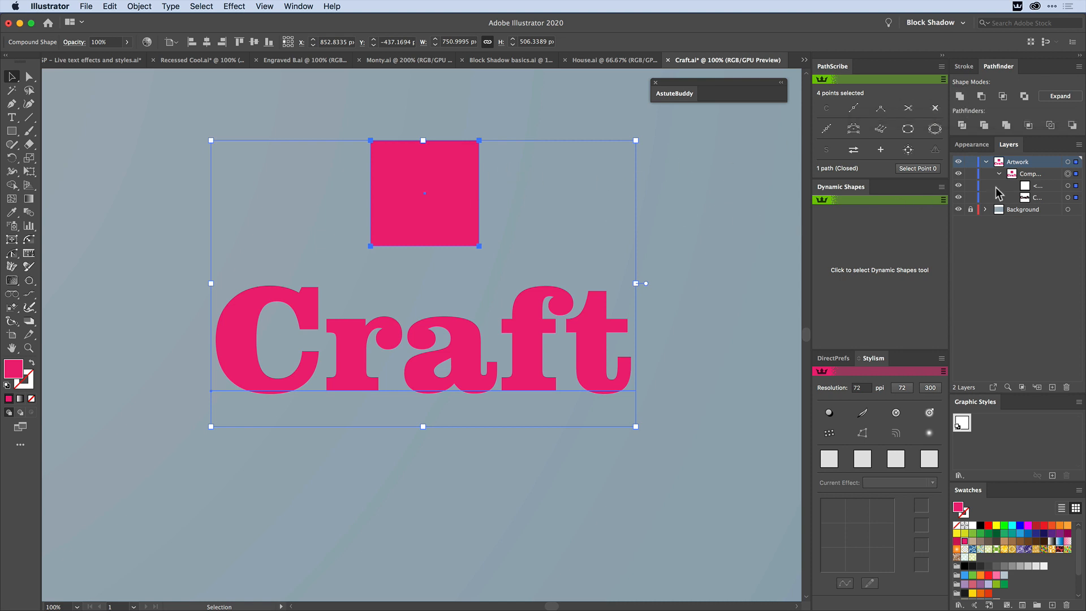
click(1068, 187)
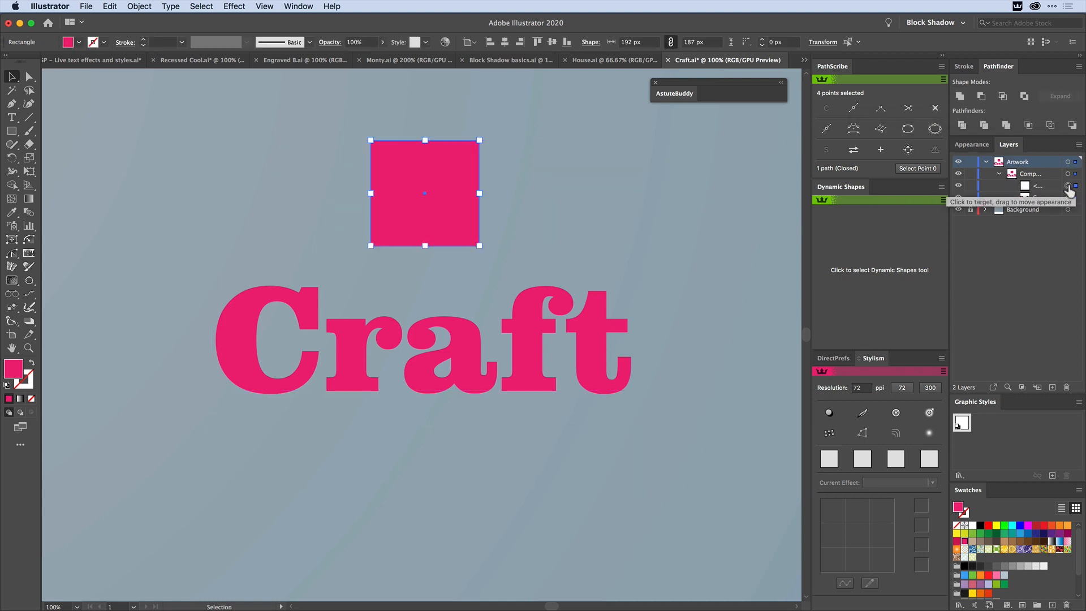
Isolate the compound shape, delete the rectangle above the "Craft" text, and exit isolation mode.
click(667, 247)
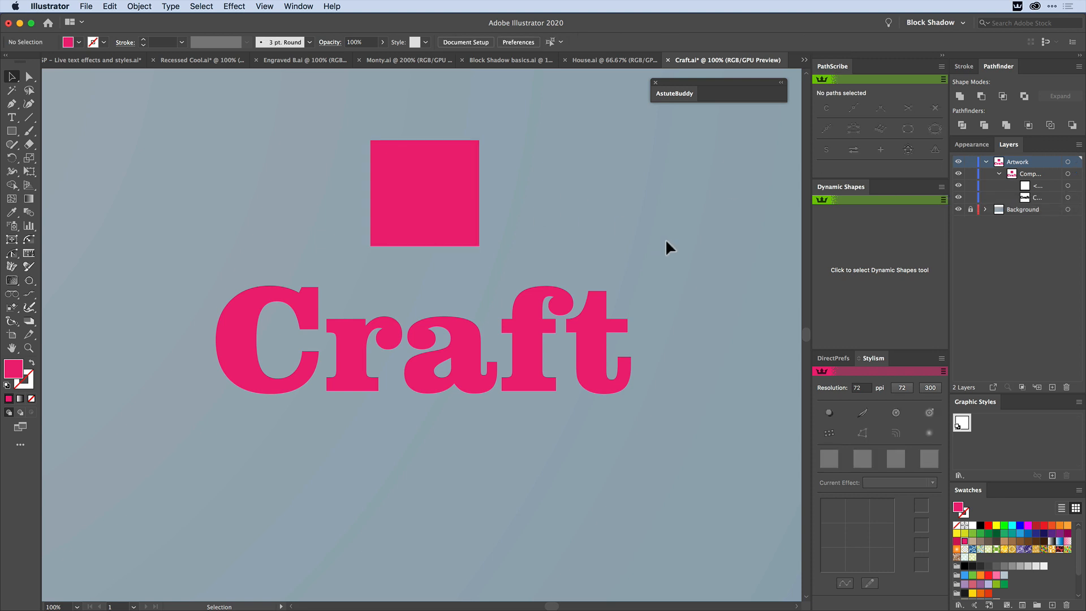
double_click(427, 190)
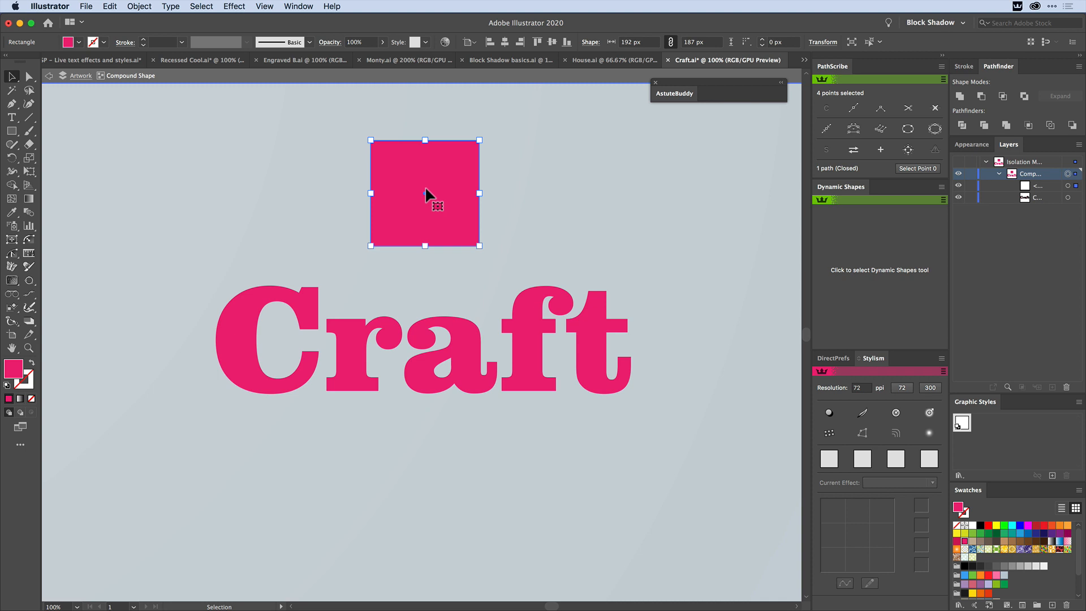
key(BackSpace)
double_click(576, 190)
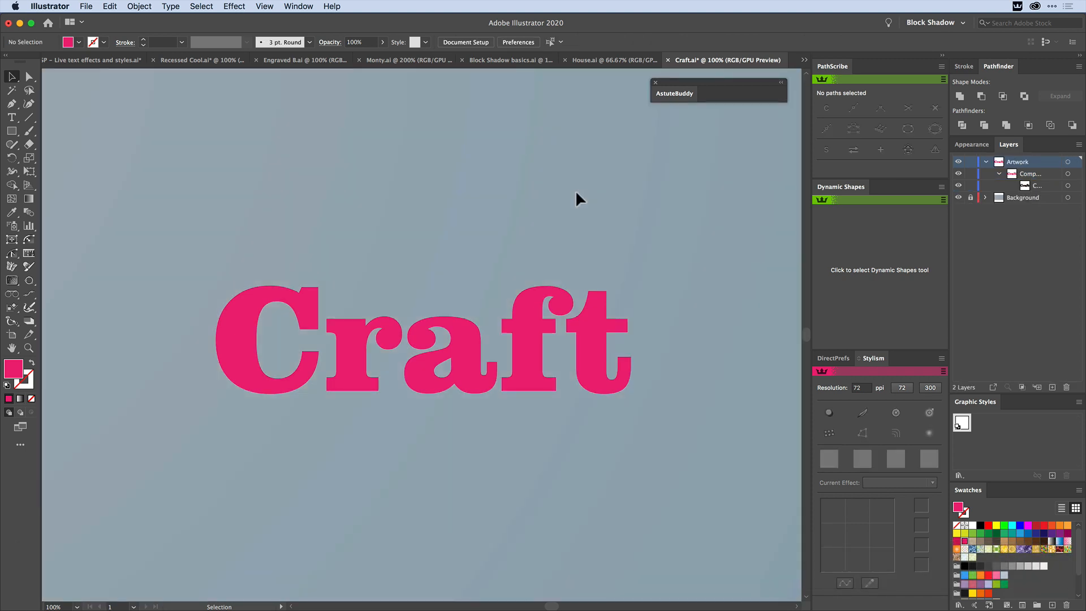
Apply an AG Offset of -5 px with Replace Original positioning to the "Craft" compound shape.
click(528, 301)
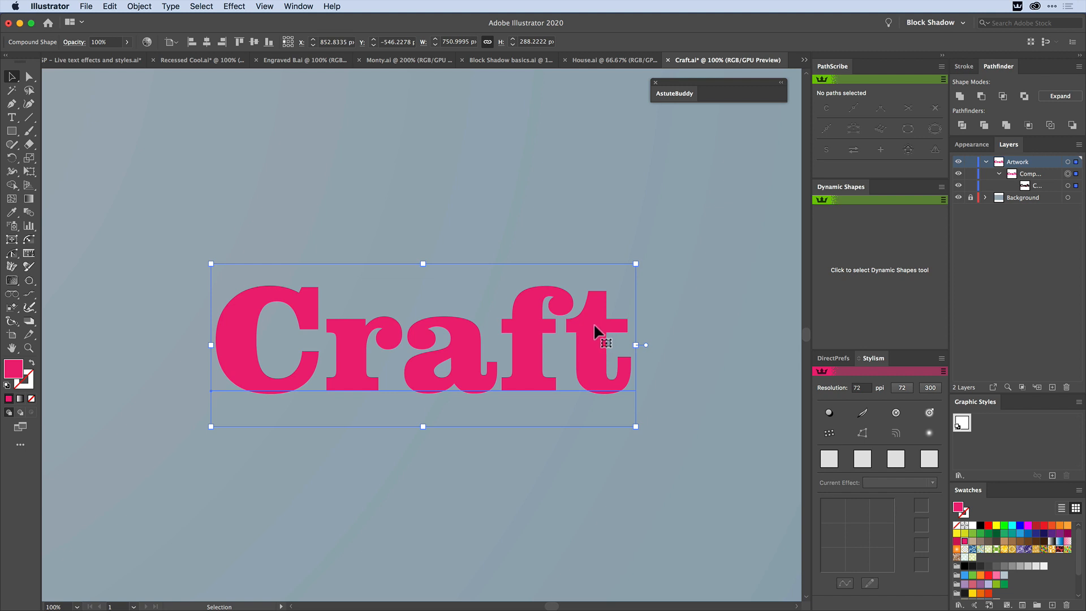
click(29, 321)
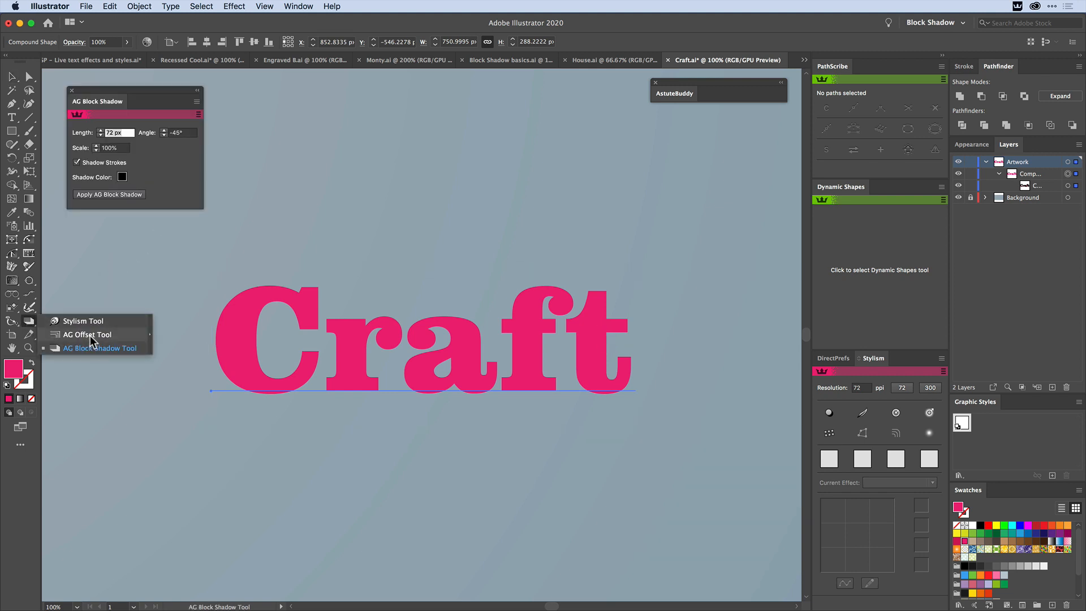
click(87, 334)
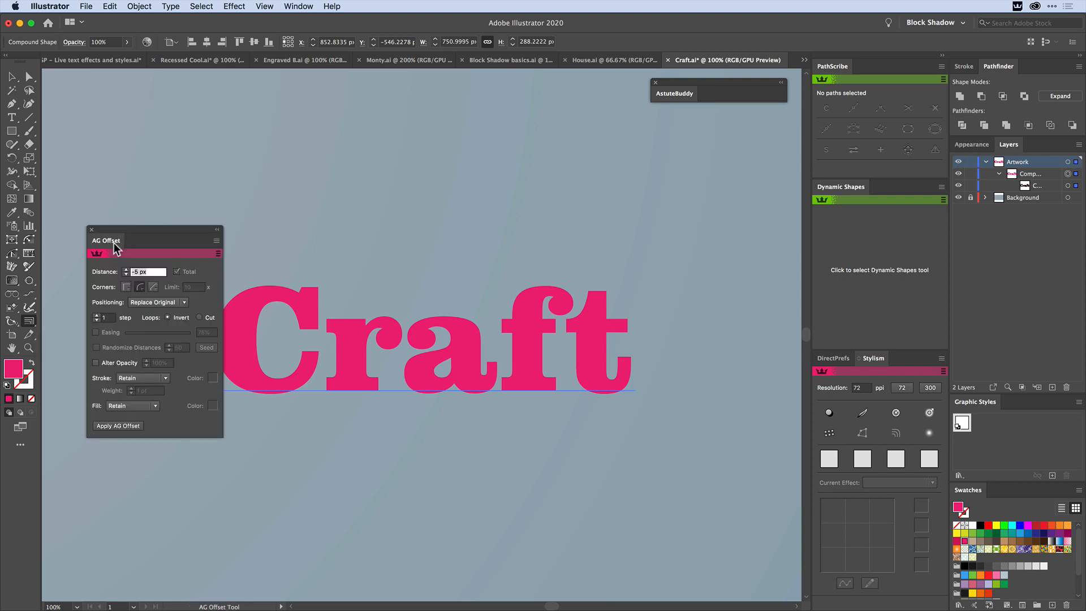
drag(114, 242, 96, 105)
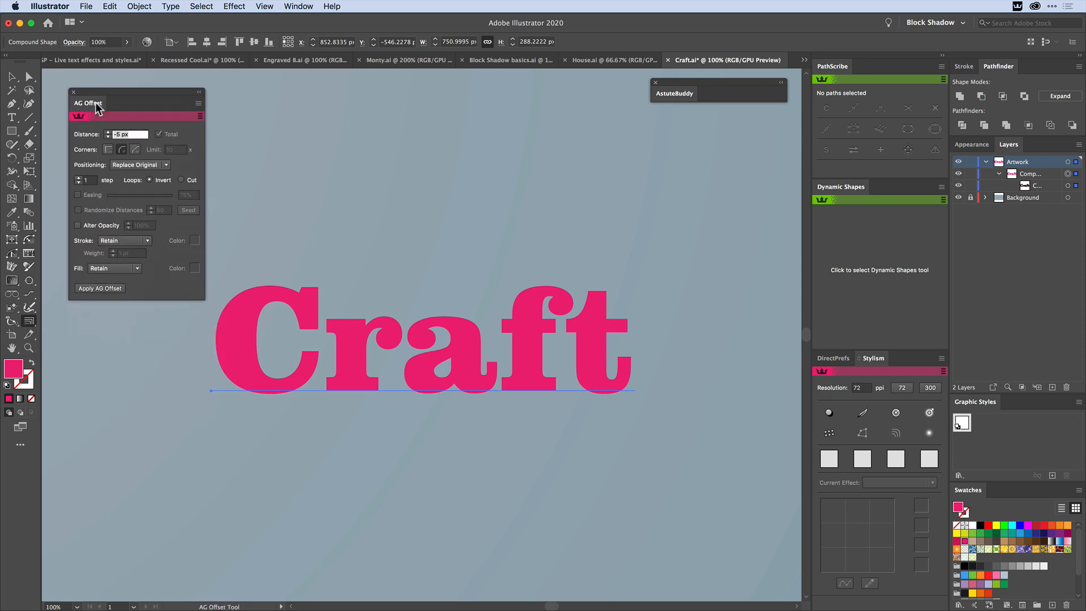
click(116, 289)
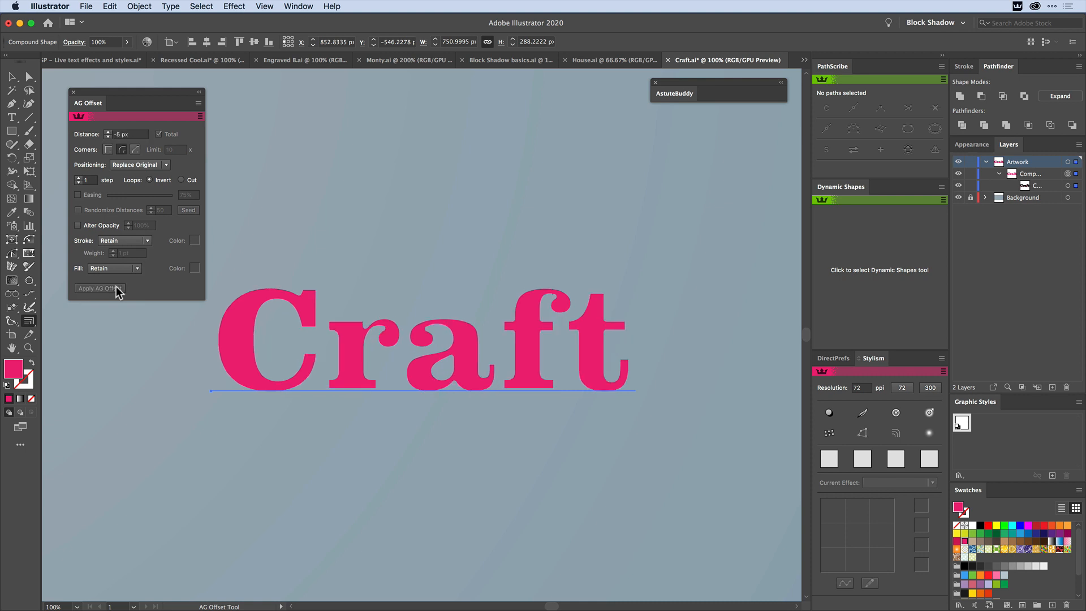
Set the AG Offset distance to 10 px and swap the compound shape's fill and stroke.
double_click(123, 136)
text(10)
key(Tab)
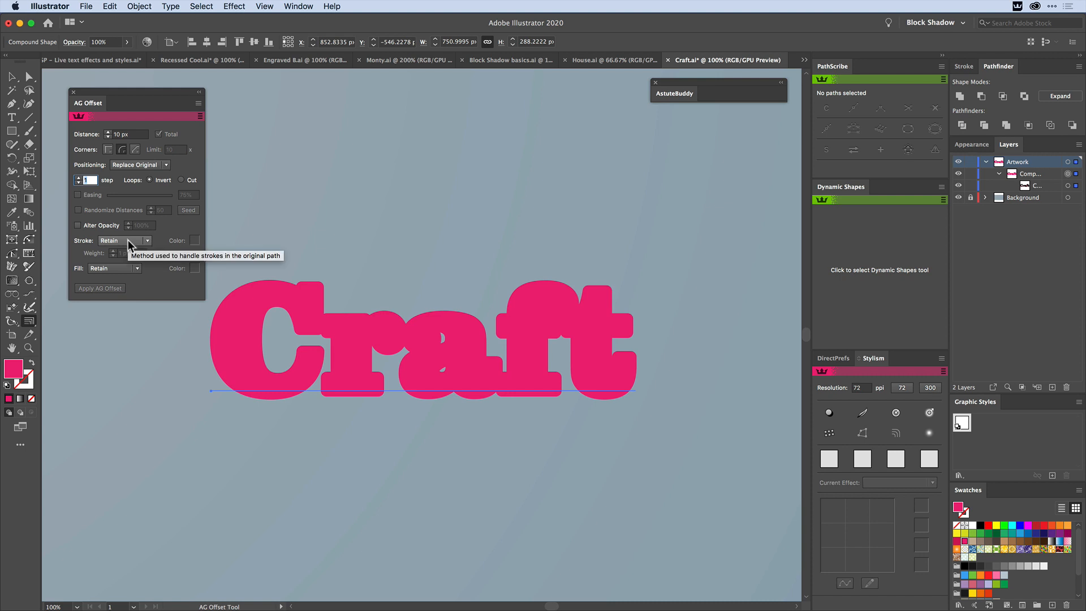
key(shift+x)
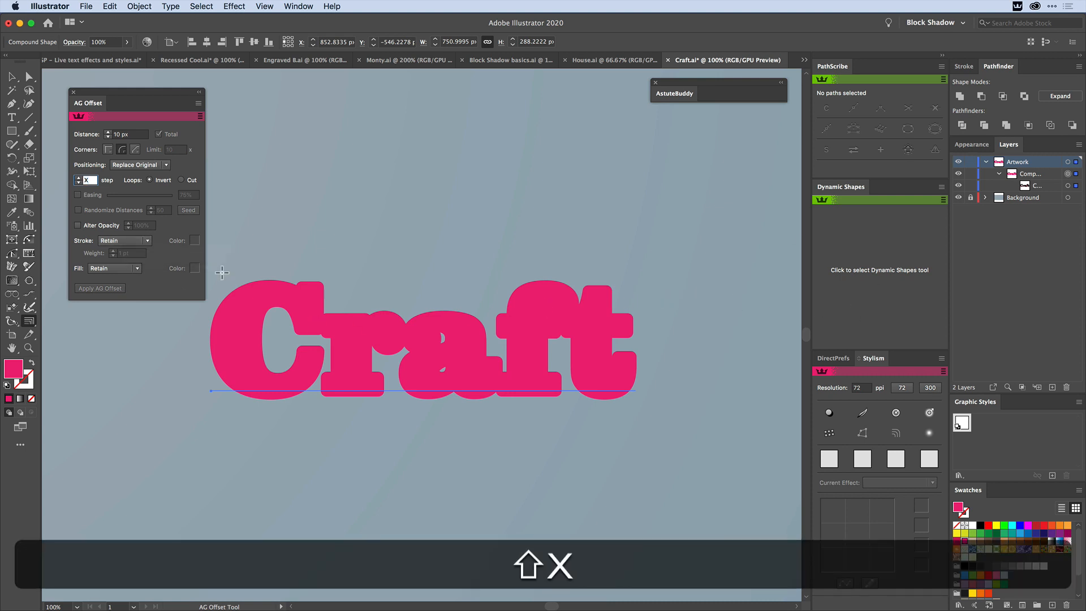
click(12, 76)
key(shift+x)
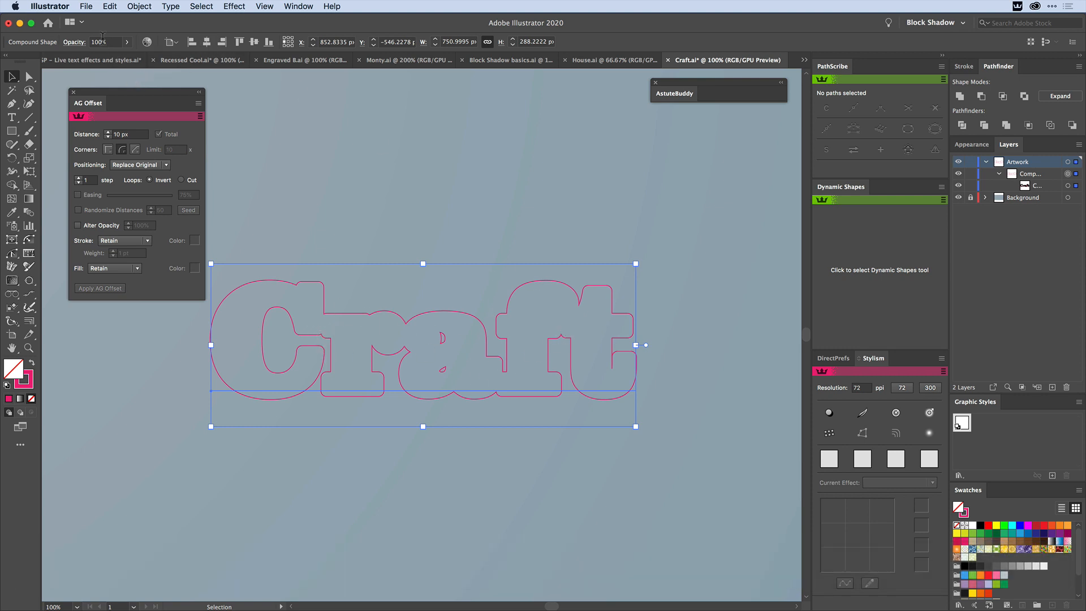
Undo the fill and stroke swap and both AG Offset changes on the "Craft" compound shape.
click(404, 199)
click(589, 397)
key(super+z)
key(super+z)
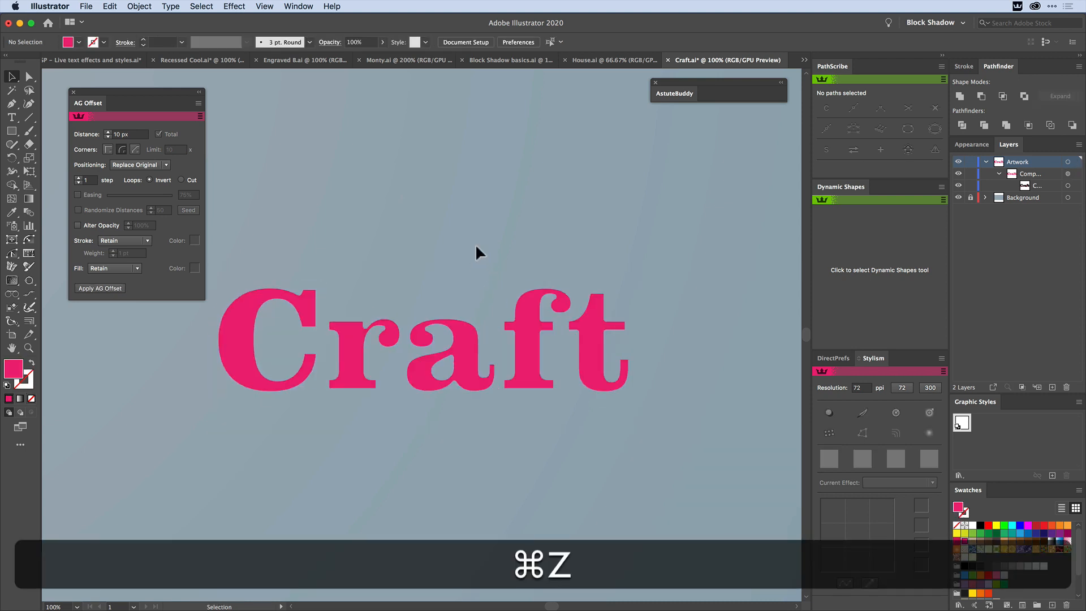
key(super+z)
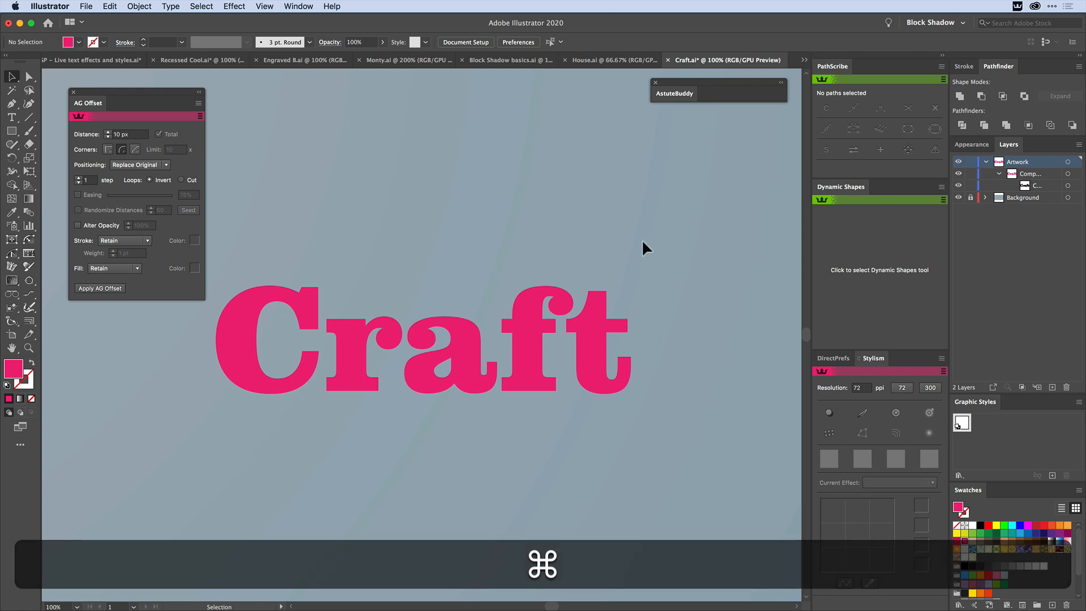
Add a second fill to the "Craft" compound shape and color the upper fill green, R=34 G=181 B=115.
click(531, 340)
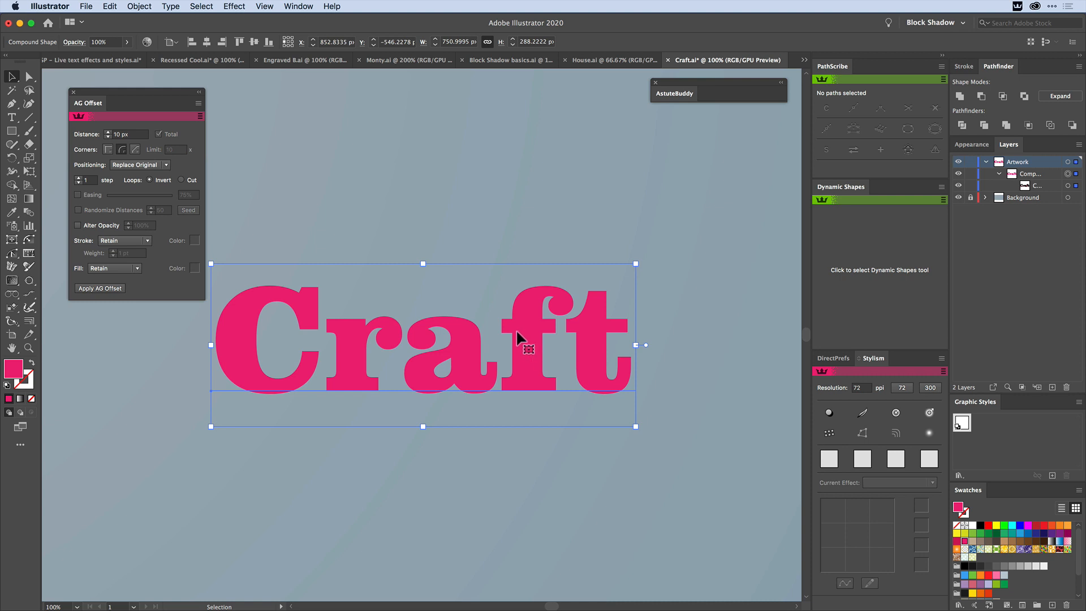
click(974, 145)
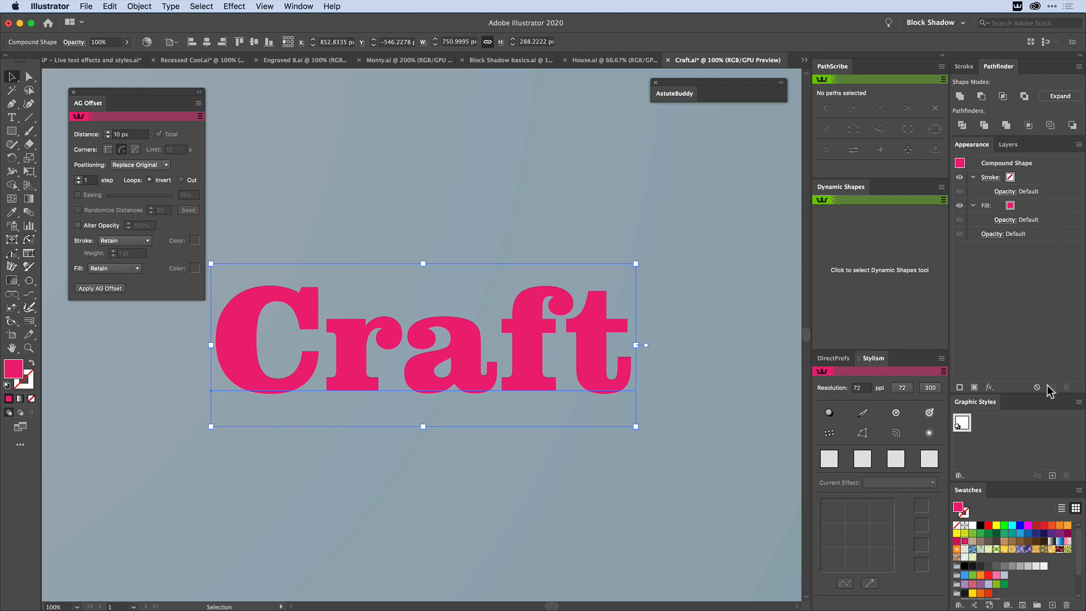
click(1024, 205)
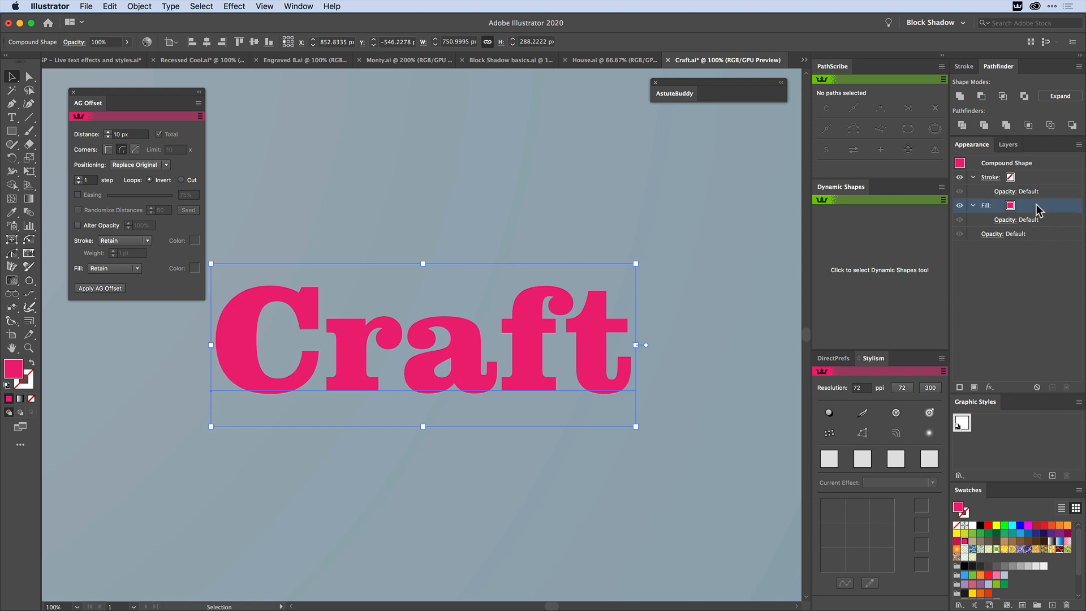
click(1052, 387)
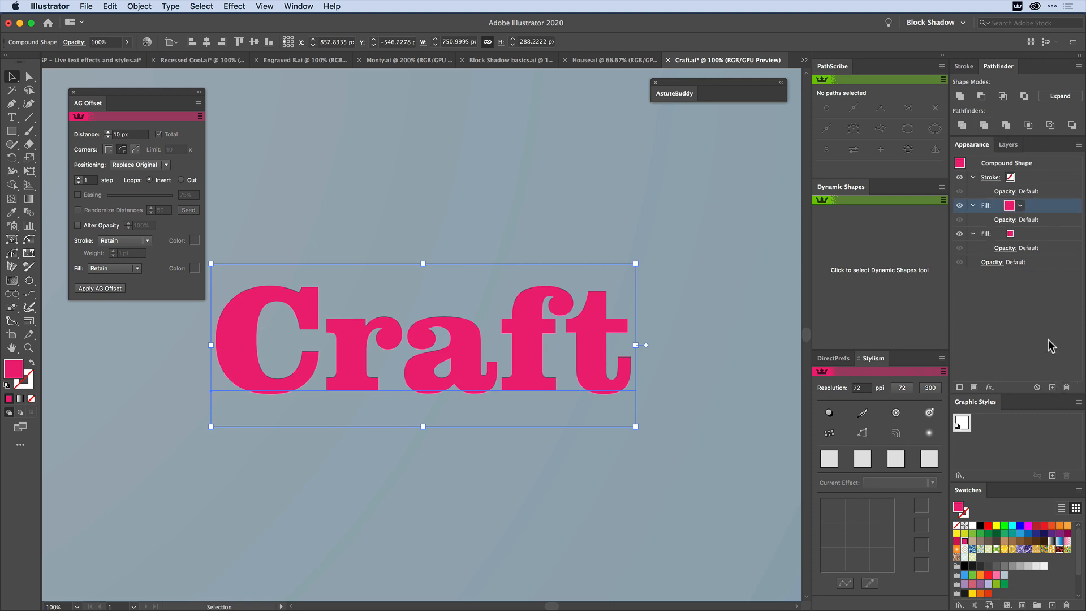
click(1020, 206)
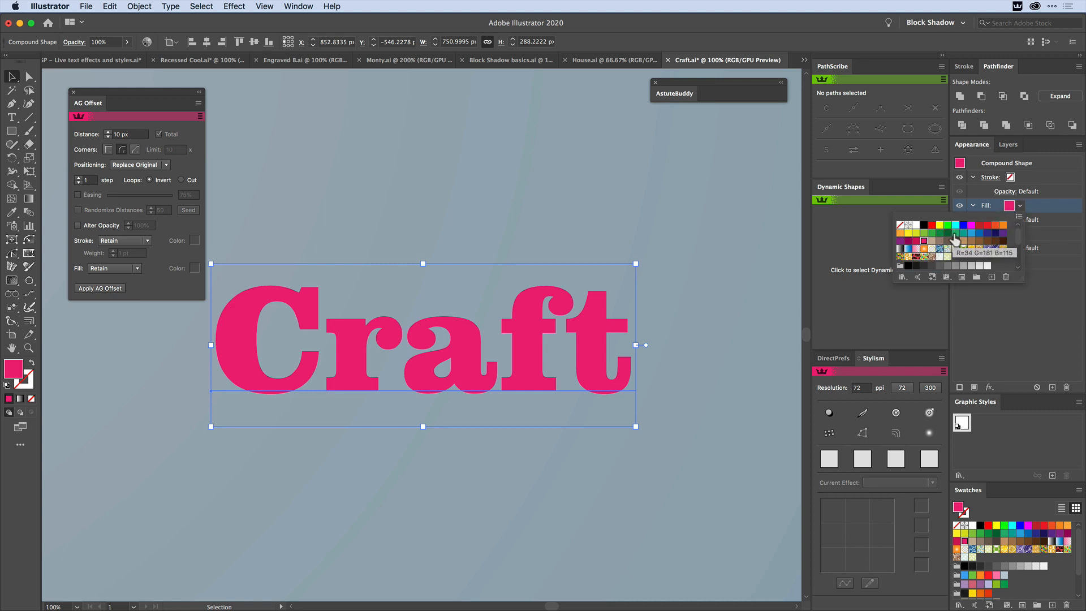
click(955, 233)
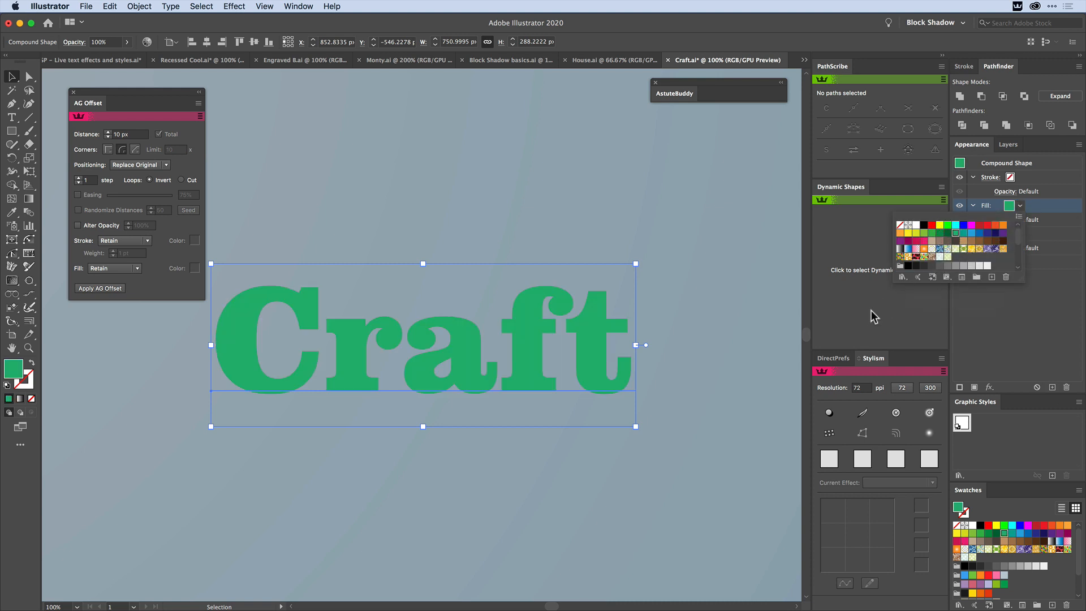
click(1013, 286)
Toggle the upper fill's visibility off and on, and recolor it dark green.
click(960, 206)
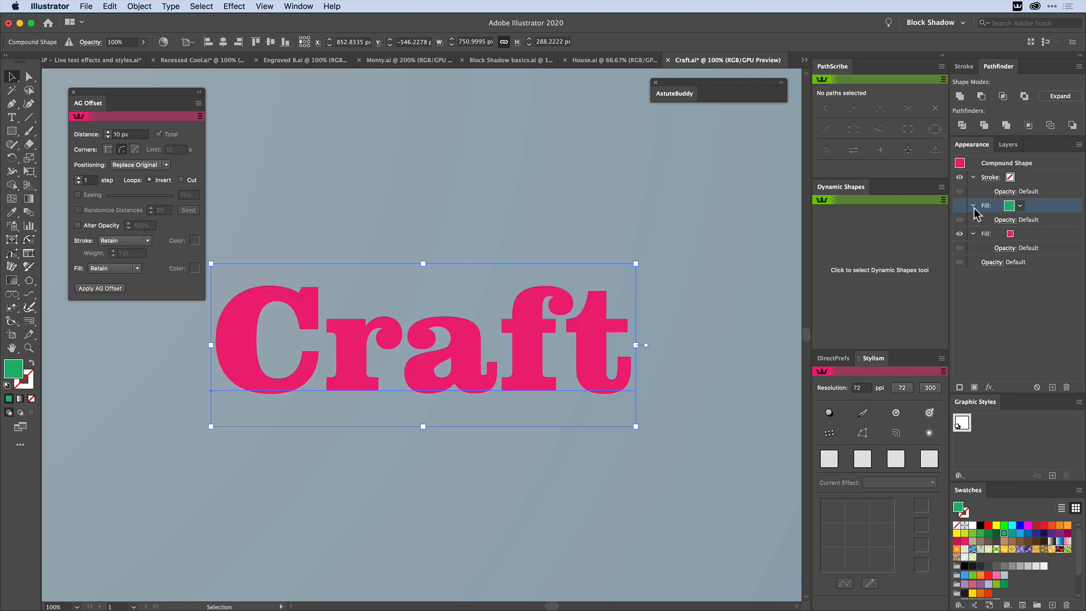
click(960, 206)
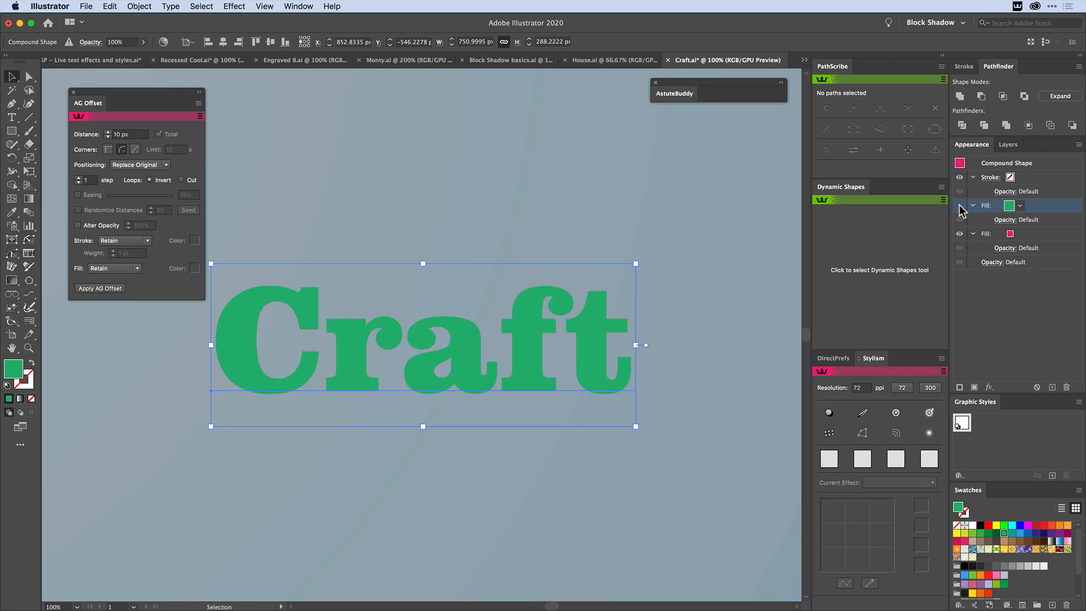
click(996, 533)
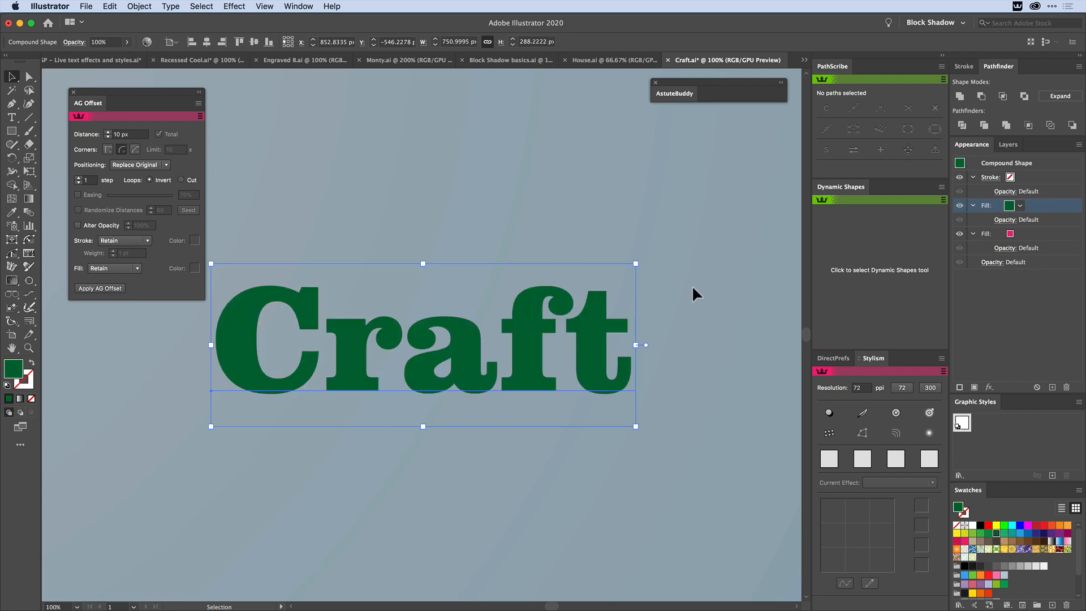
Add a Transform effect to the dark green fill with a move of 5 px horizontally and 5 px vertically.
click(238, 6)
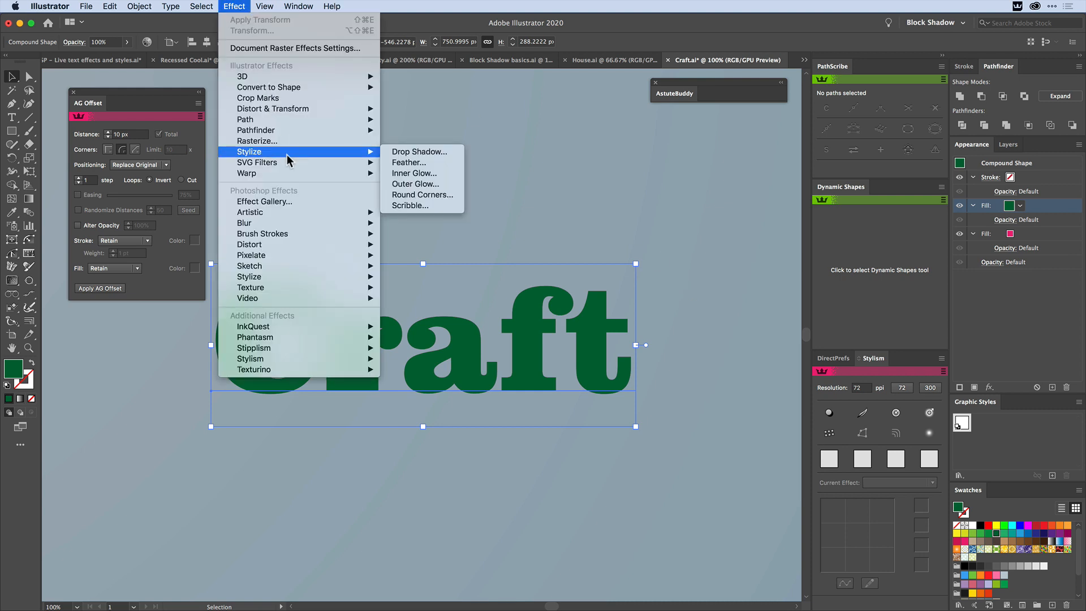
mouse_move(376, 108)
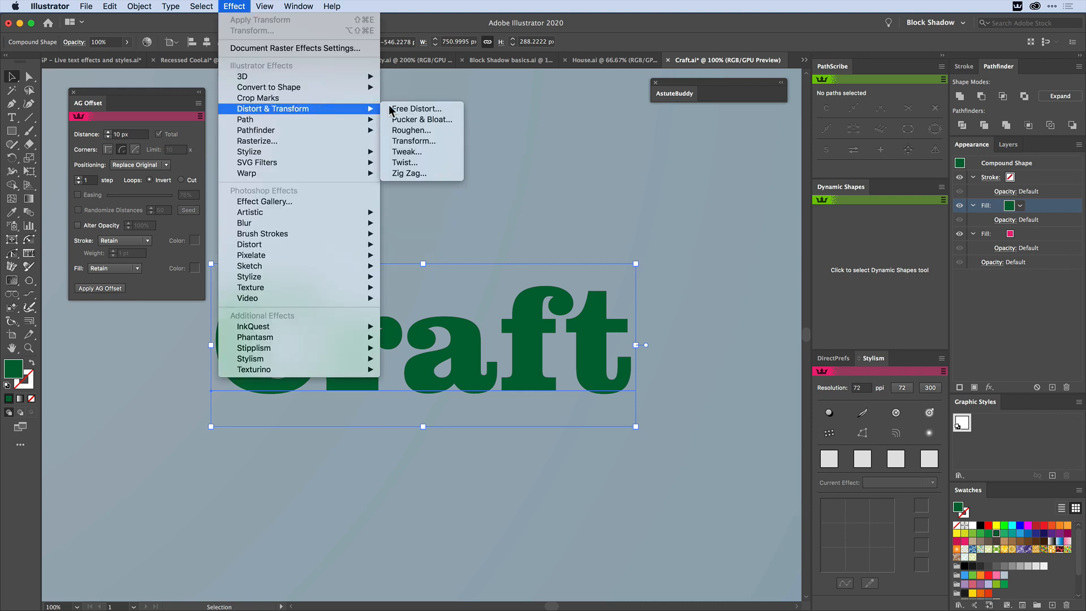
click(436, 138)
key(Tab)
key(Tab)
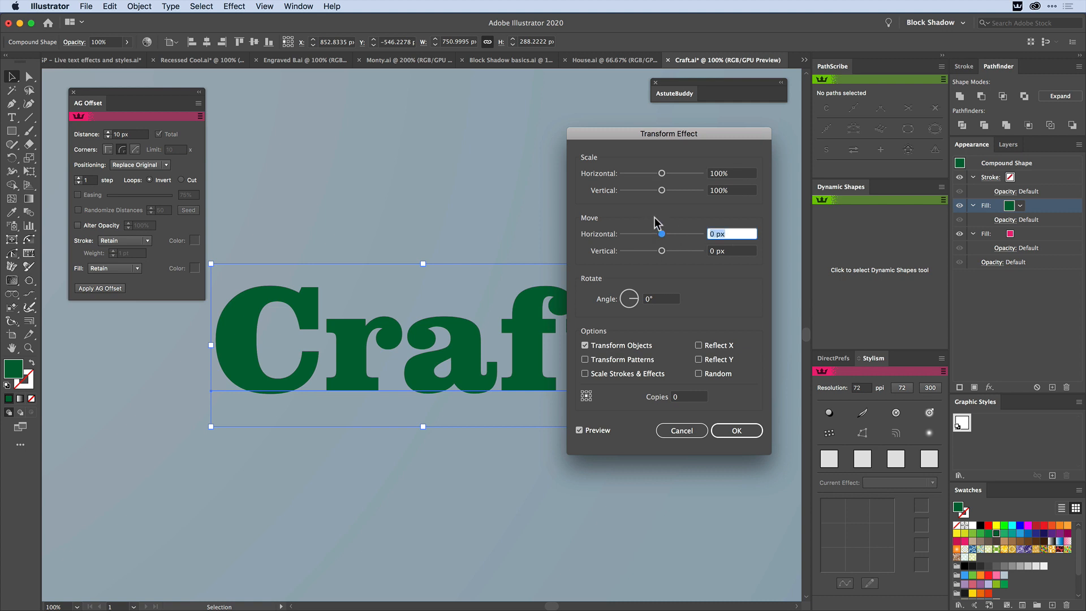
text(5)
key(Tab)
text(5)
key(Tab)
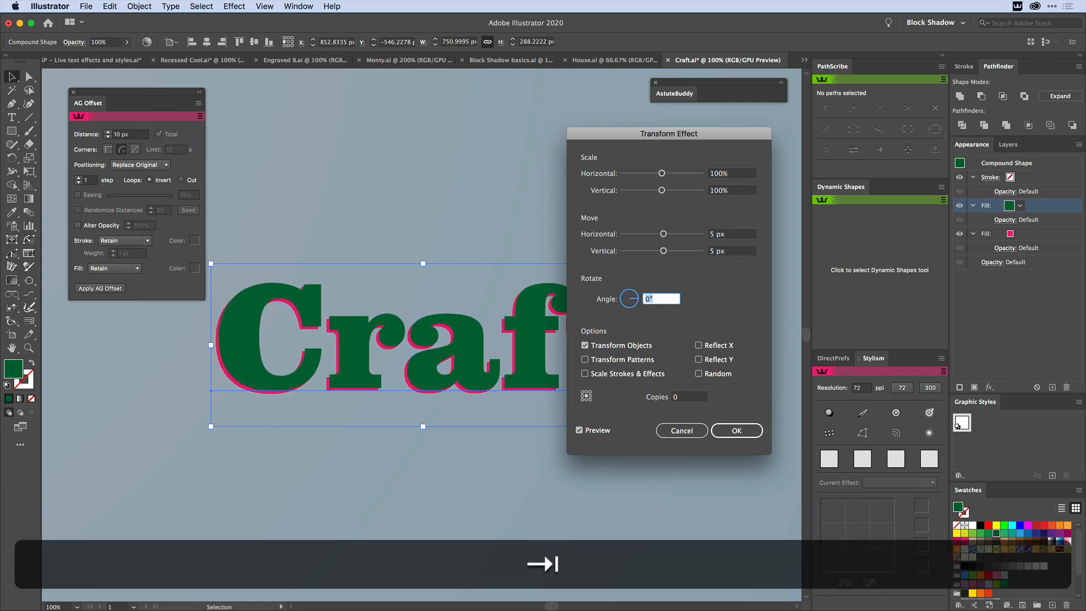
Set the Transform effect's vertical move to -5 px with 1 copy, and apply it.
click(666, 249)
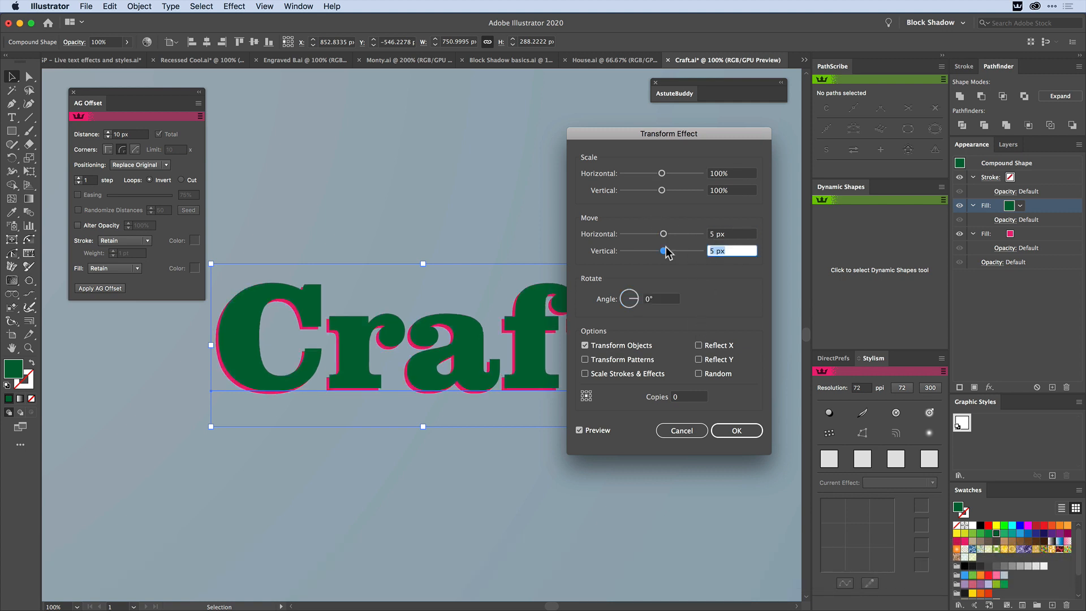
text(-5)
key(Tab)
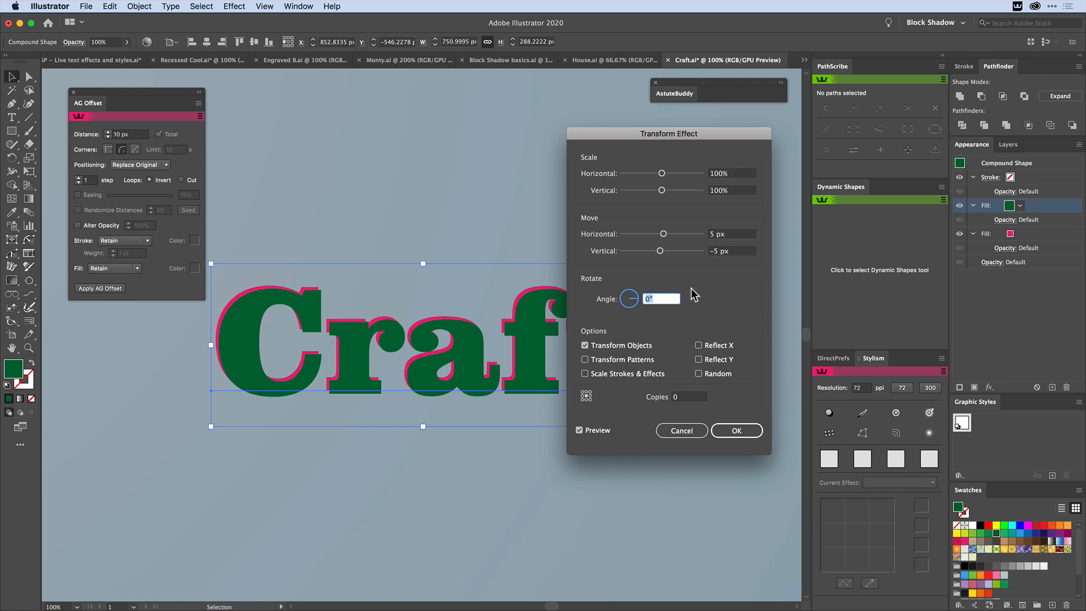
click(688, 398)
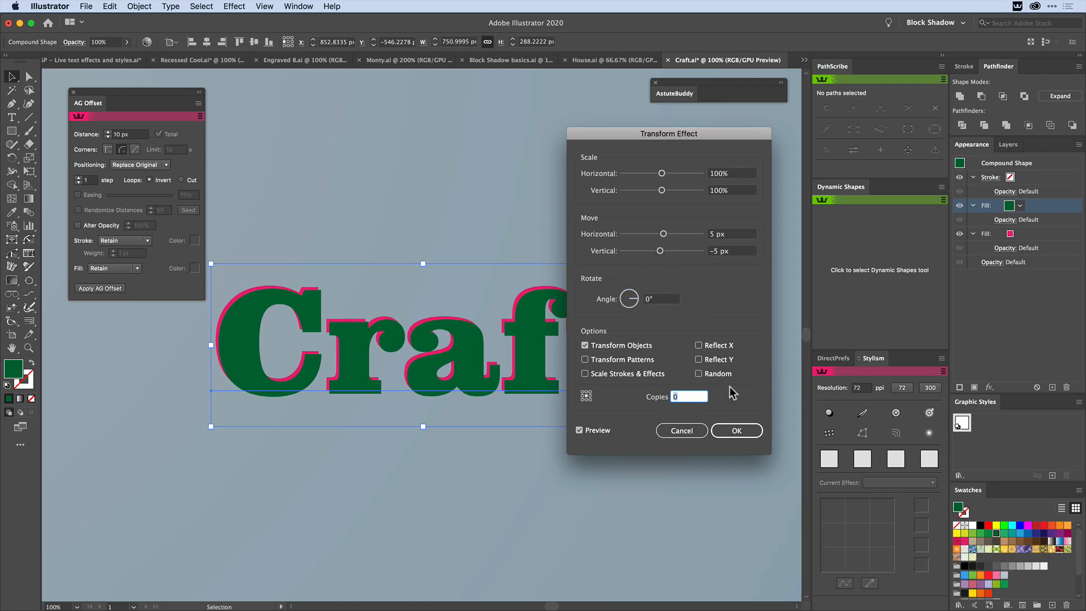
text(1)
click(737, 431)
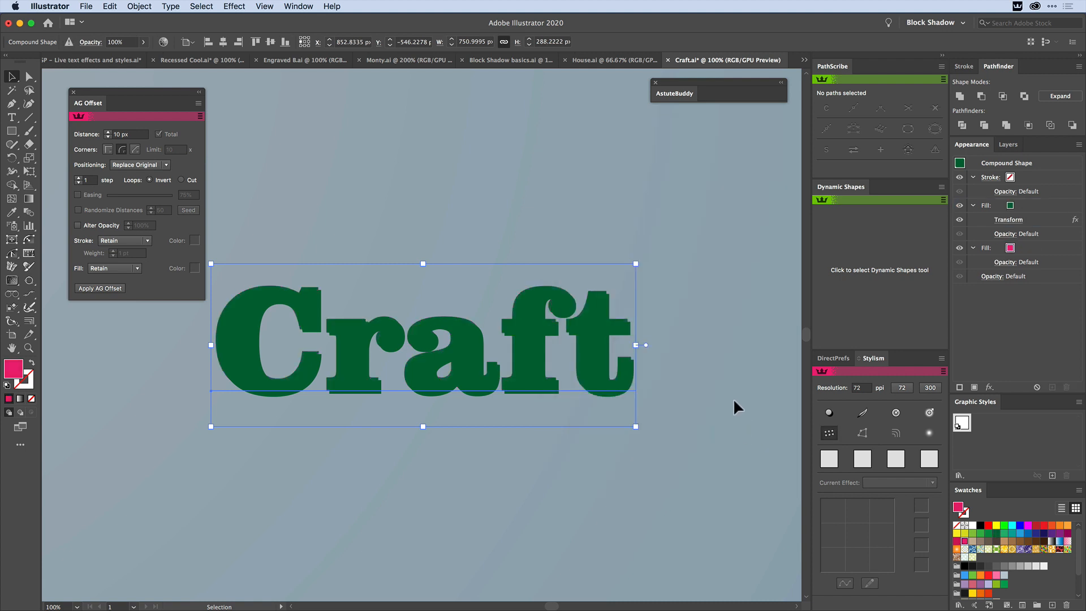
Add a Pathfinder Minus Back effect and nest it under the dark green fill, directly below its Transform effect.
click(237, 8)
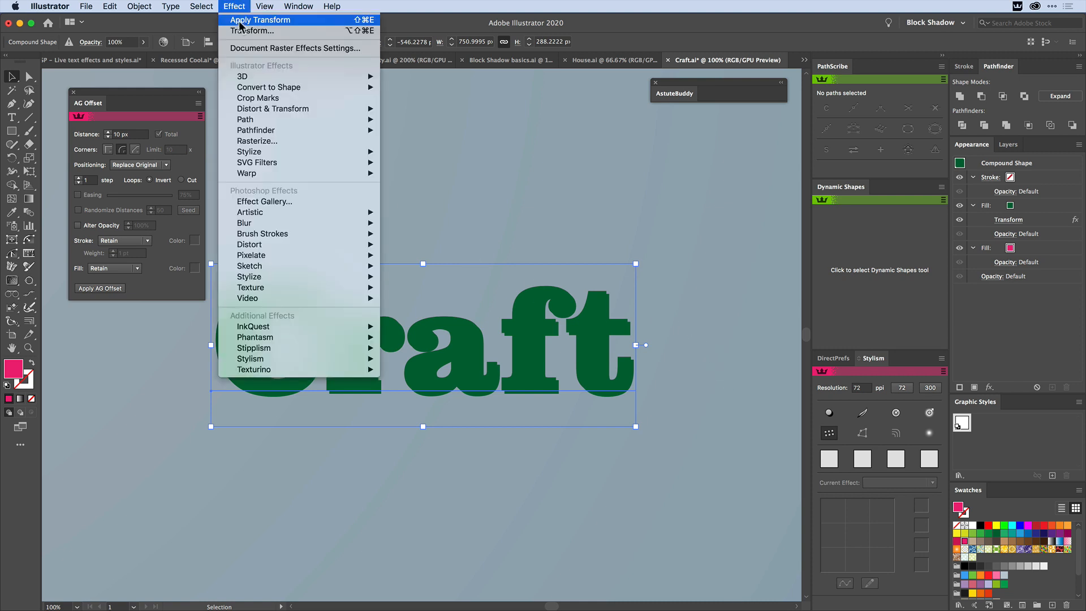
mouse_move(280, 131)
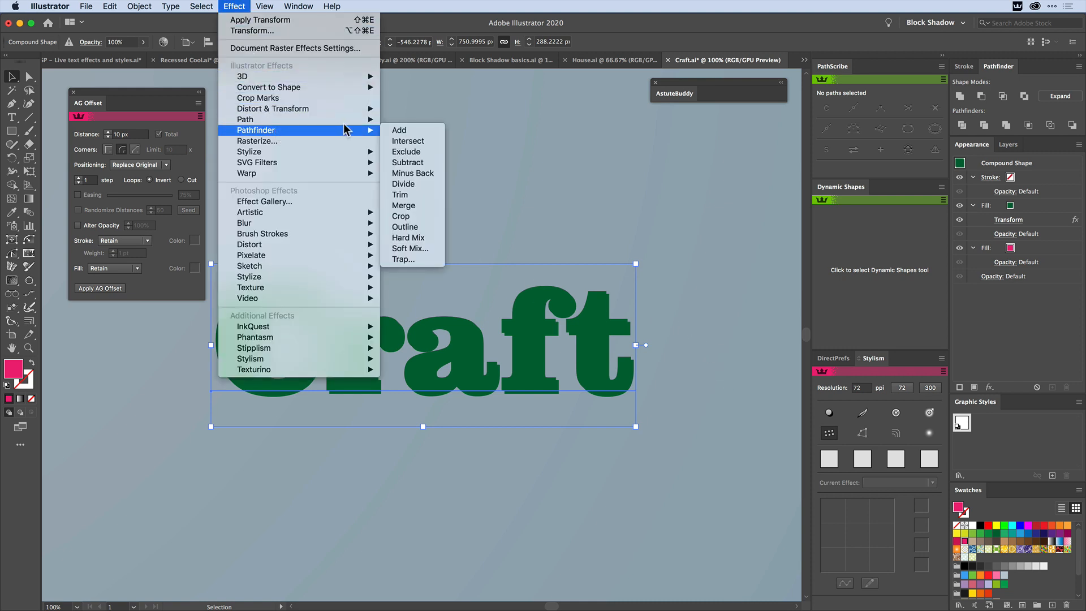
click(434, 172)
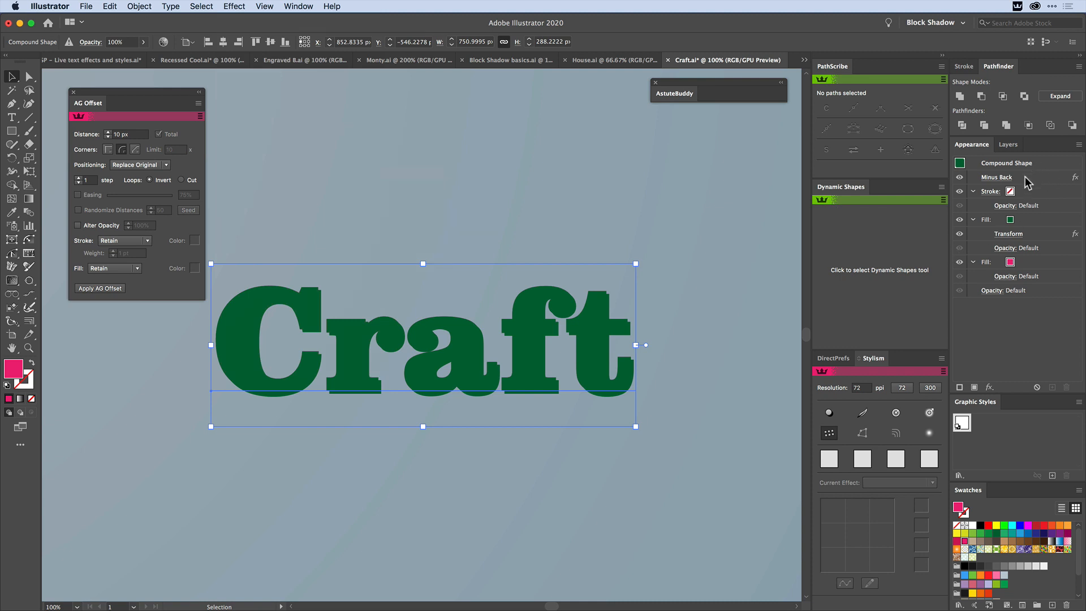
drag(1025, 176, 1003, 239)
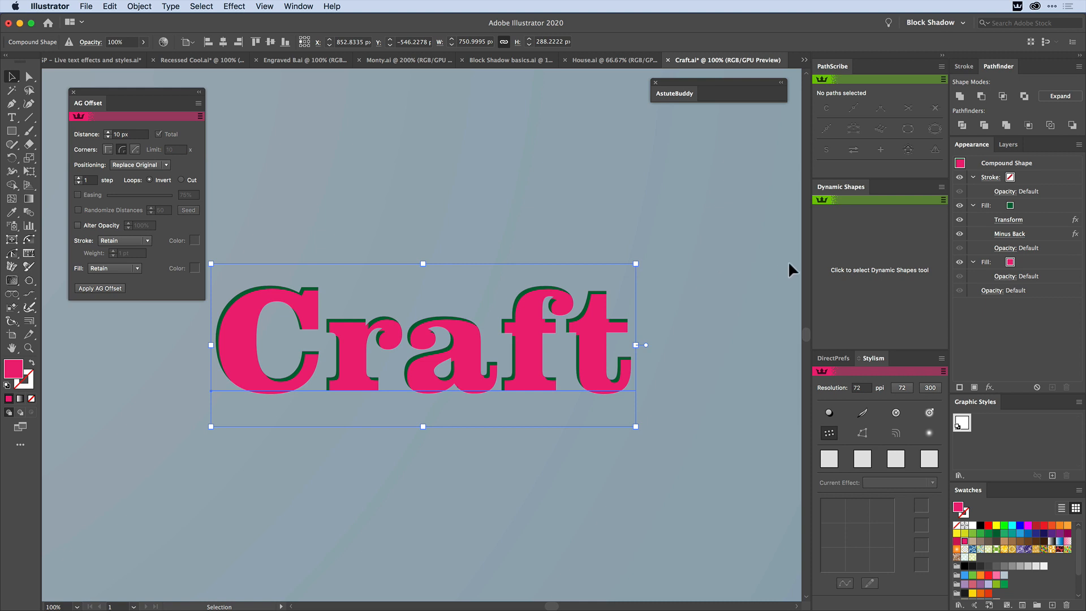
Recolor the compound shape's lower pink fill bright green.
click(1005, 261)
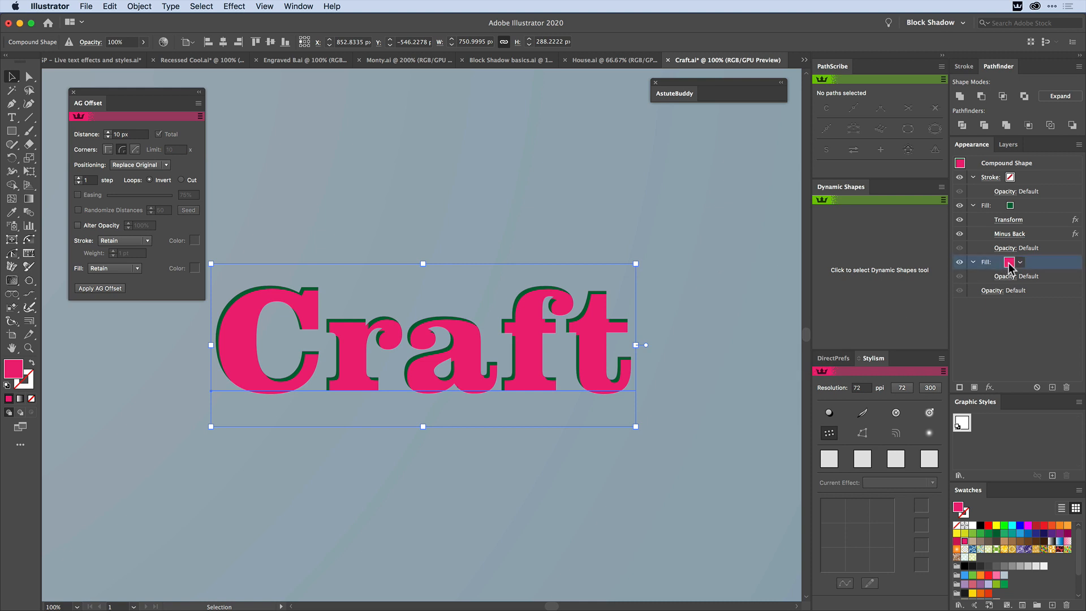
click(1019, 262)
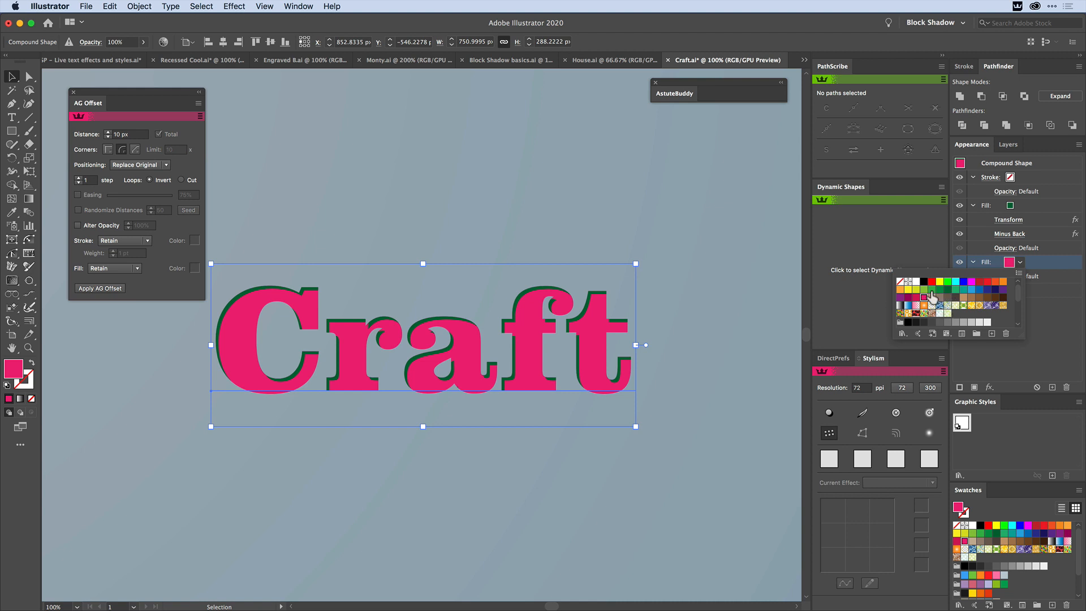
click(932, 291)
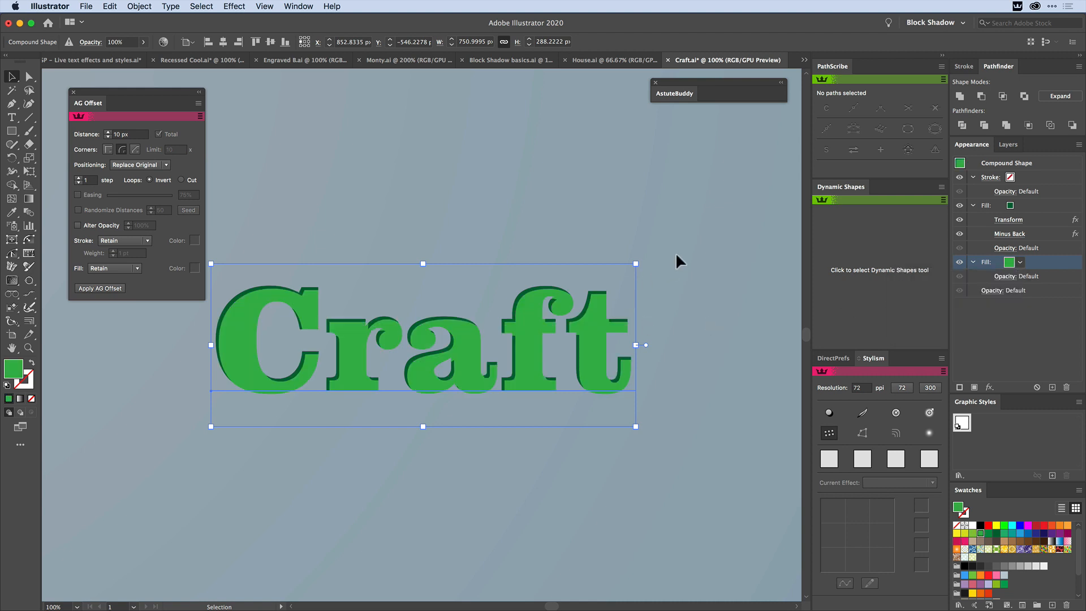
Set the dark green fill's Transform effect to move 3 px horizontally and -3 px vertically.
key(super+equal)
key(super+equal)
key(super+equal)
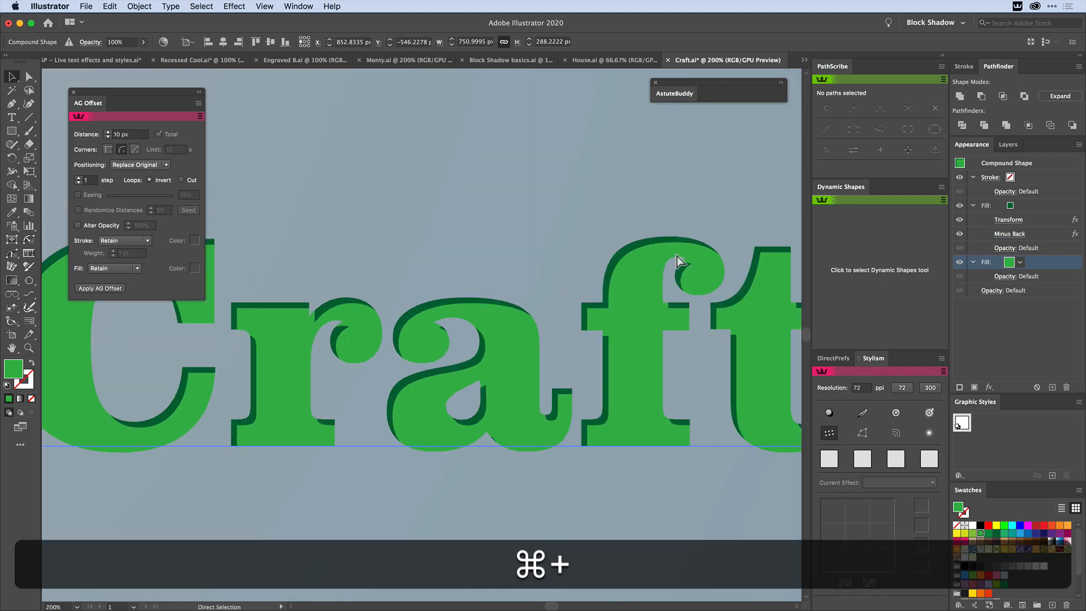
drag(643, 264, 601, 268)
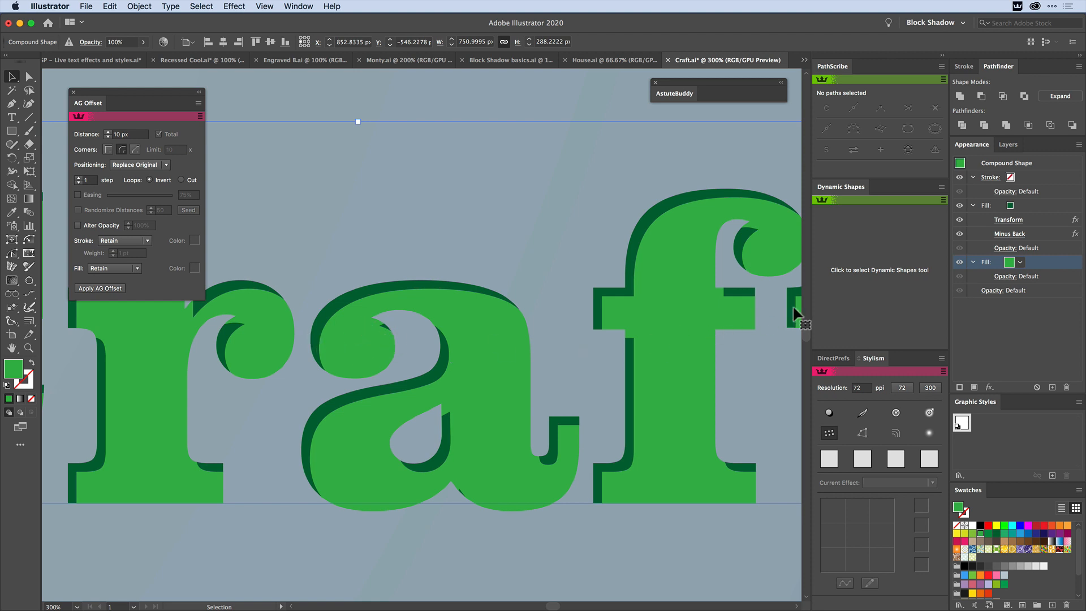
click(1030, 207)
click(1010, 220)
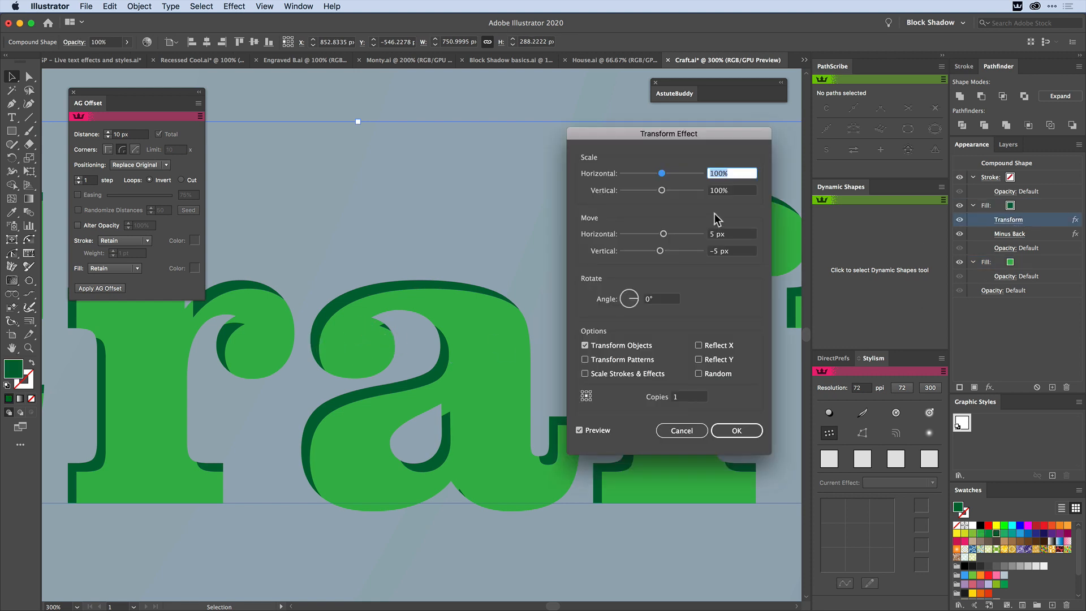
double_click(728, 233)
text(3)
key(Tab)
text(-3)
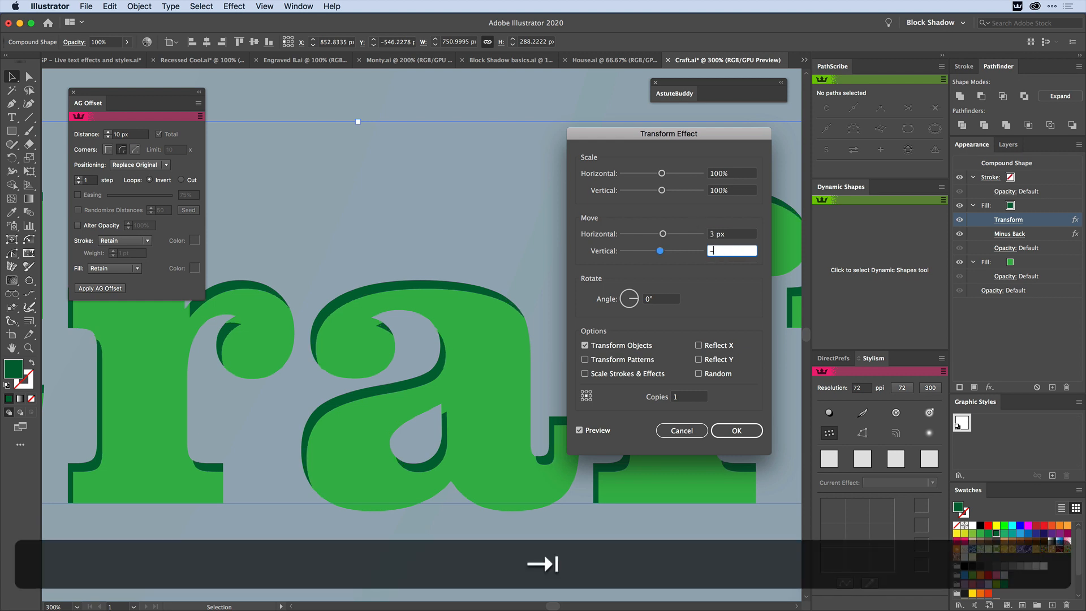
key(Tab)
key(Return)
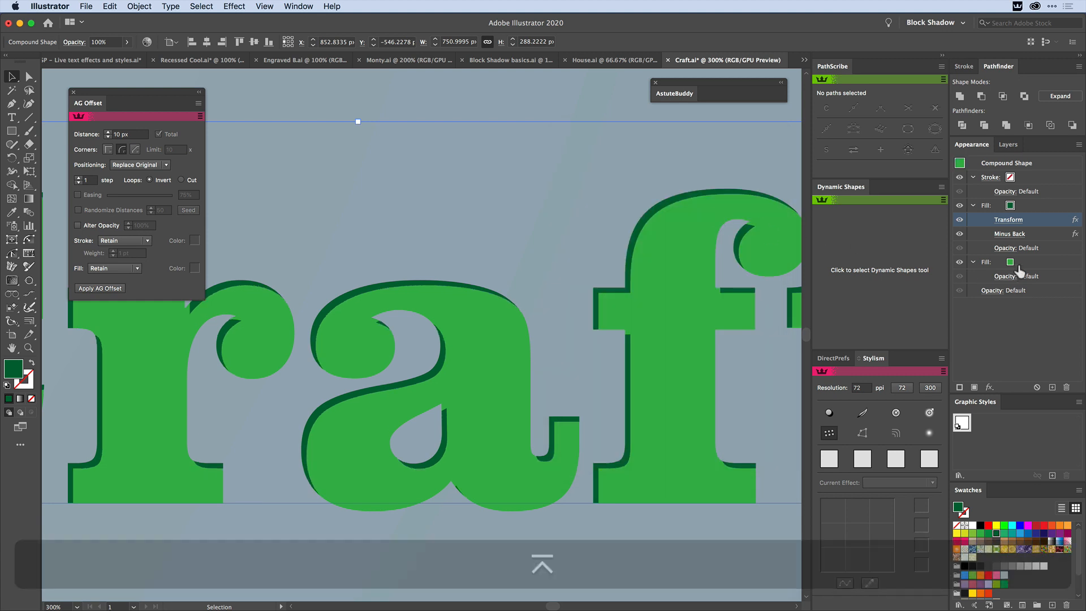
Duplicate the dark green fill with its effects and recolor the upper copy dark red.
drag(1030, 207, 1052, 387)
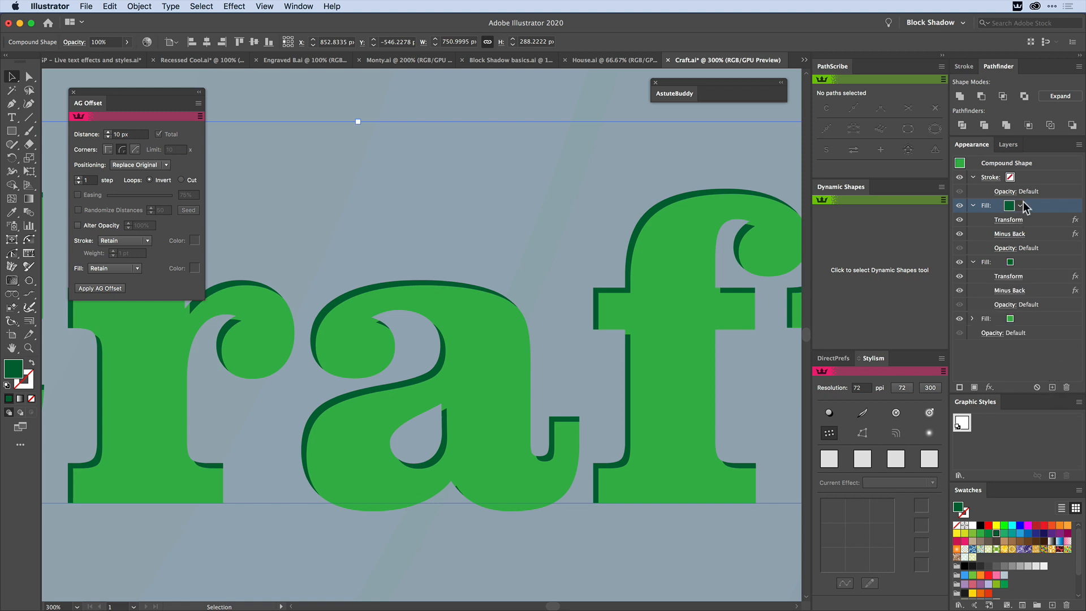
click(1007, 220)
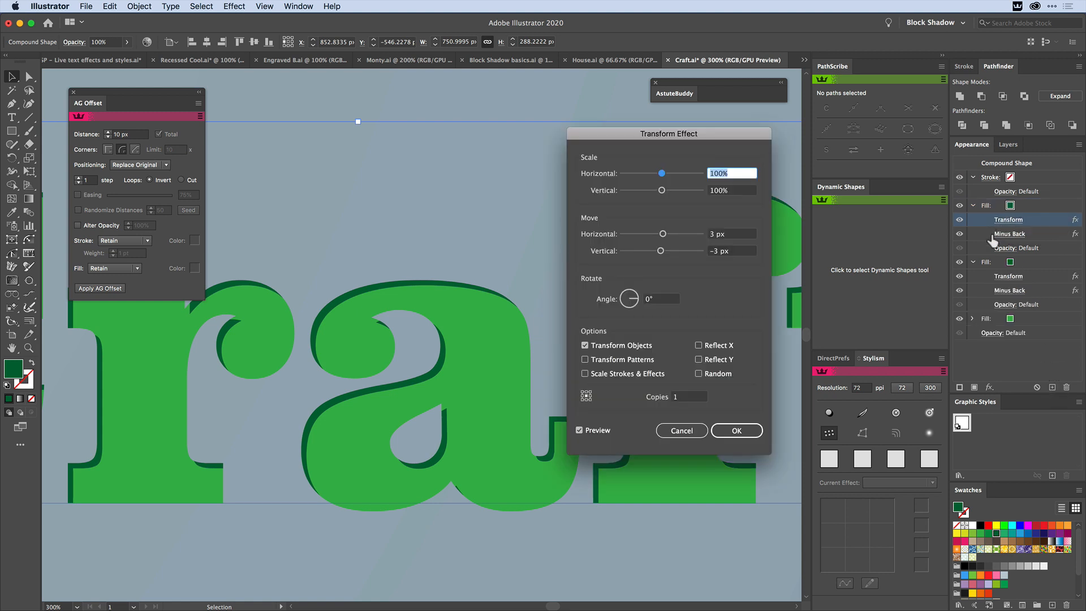
key(Escape)
click(1034, 528)
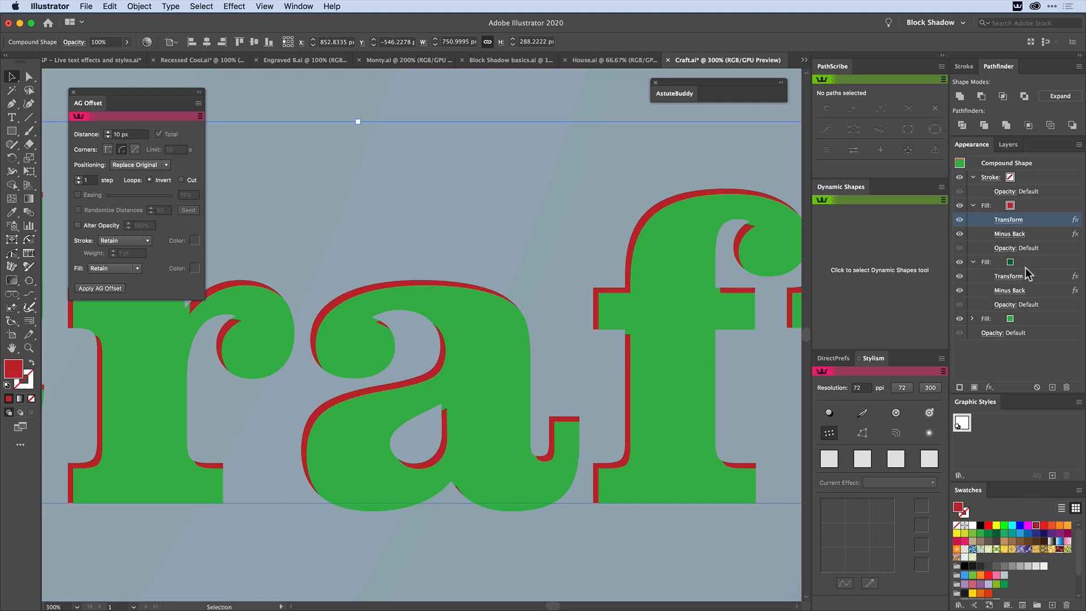
Set the dark green fill's Transform move to 6 px horizontally and -6 px vertically, and stack the red fill above it.
drag(1028, 263, 1024, 201)
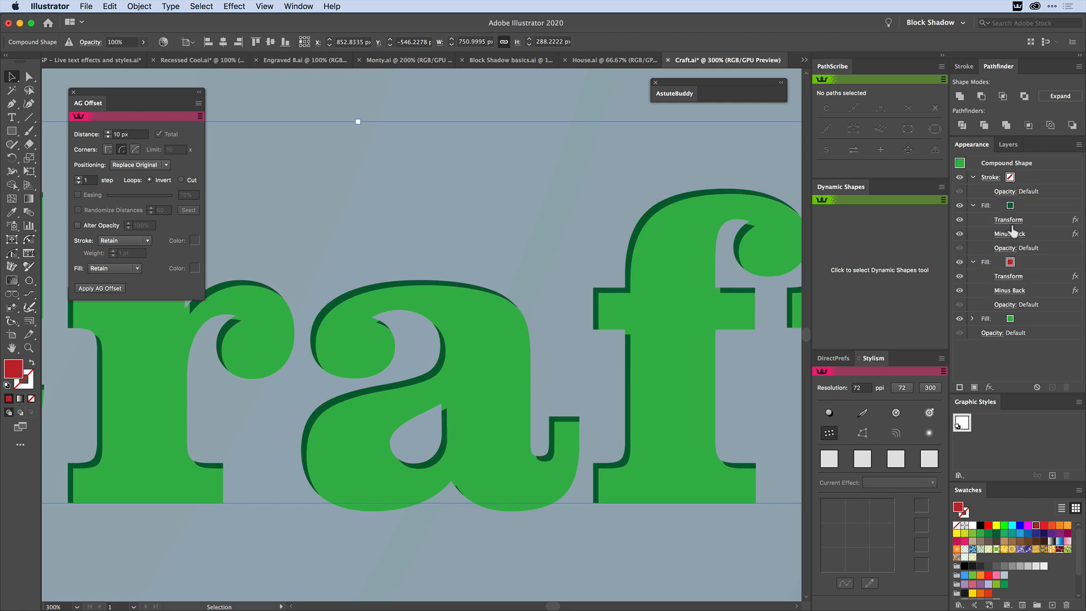
click(1009, 220)
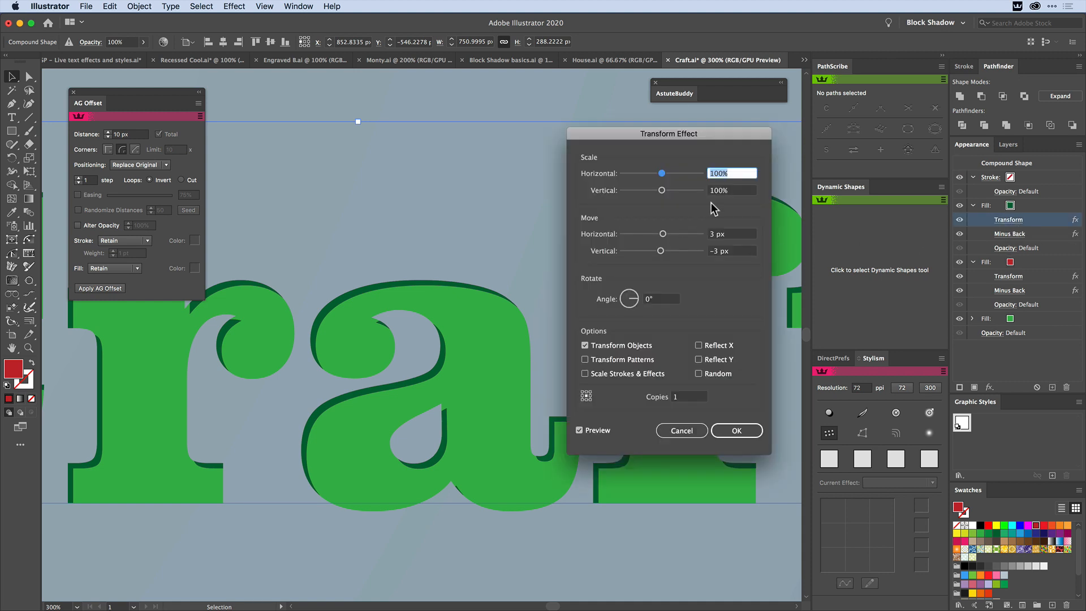
double_click(734, 233)
text(6)
key(Tab)
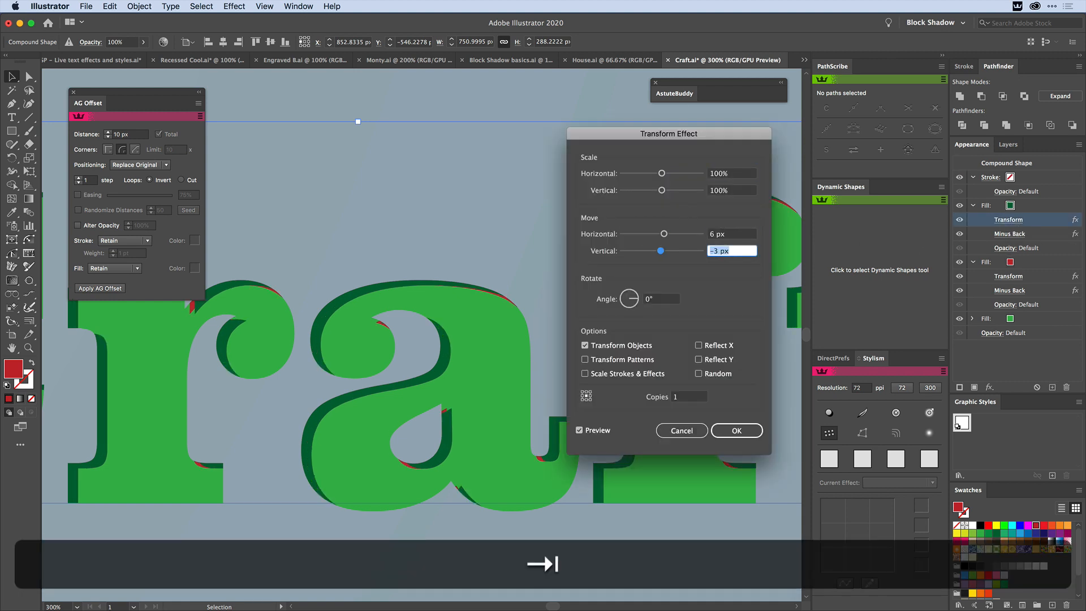
text(-6)
key(Tab)
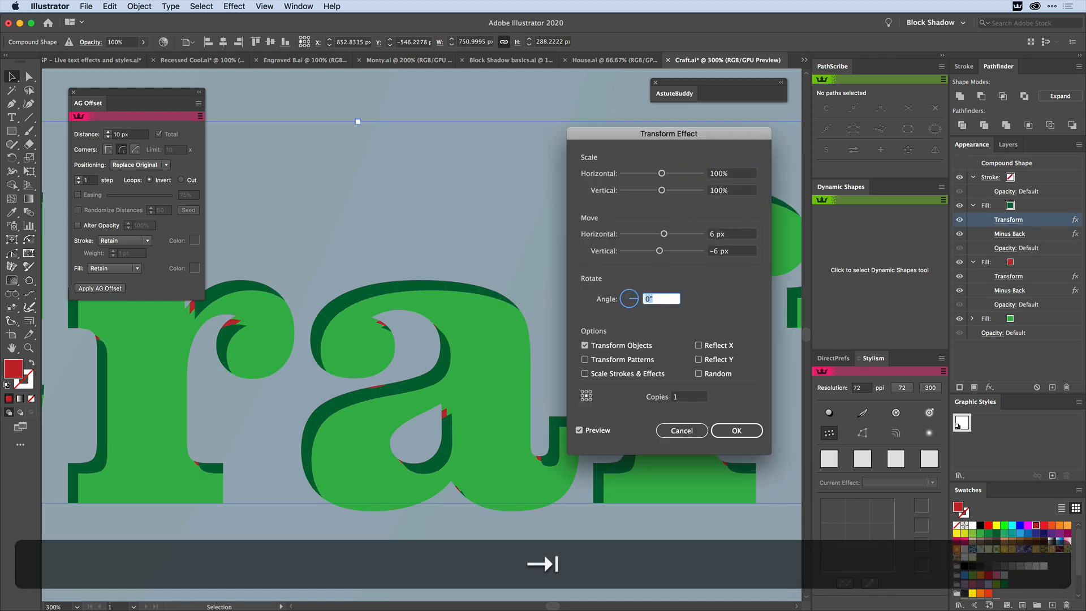
click(737, 431)
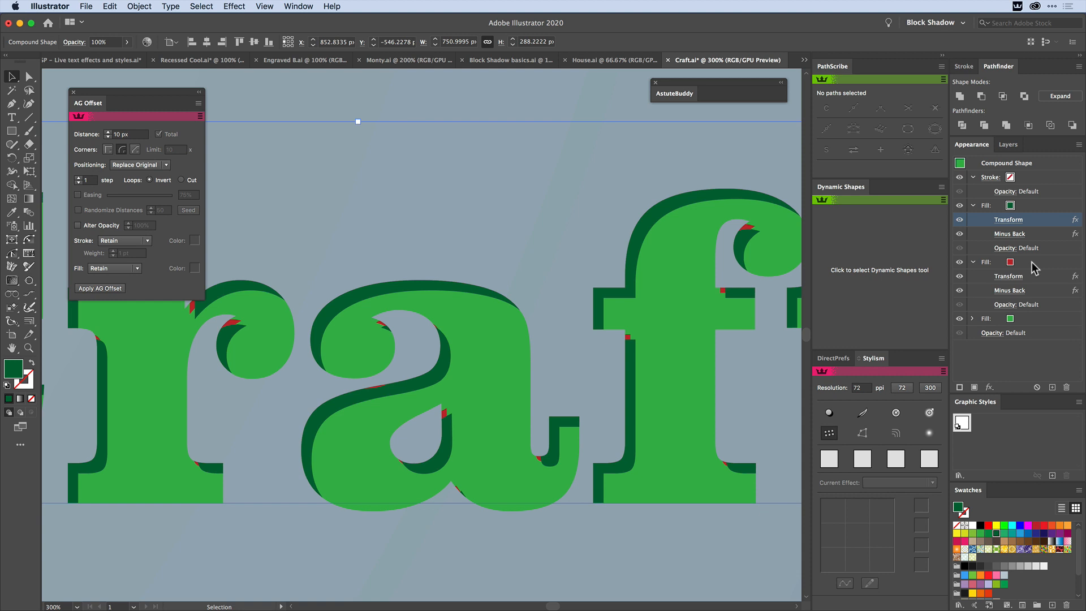
drag(1034, 266, 1002, 205)
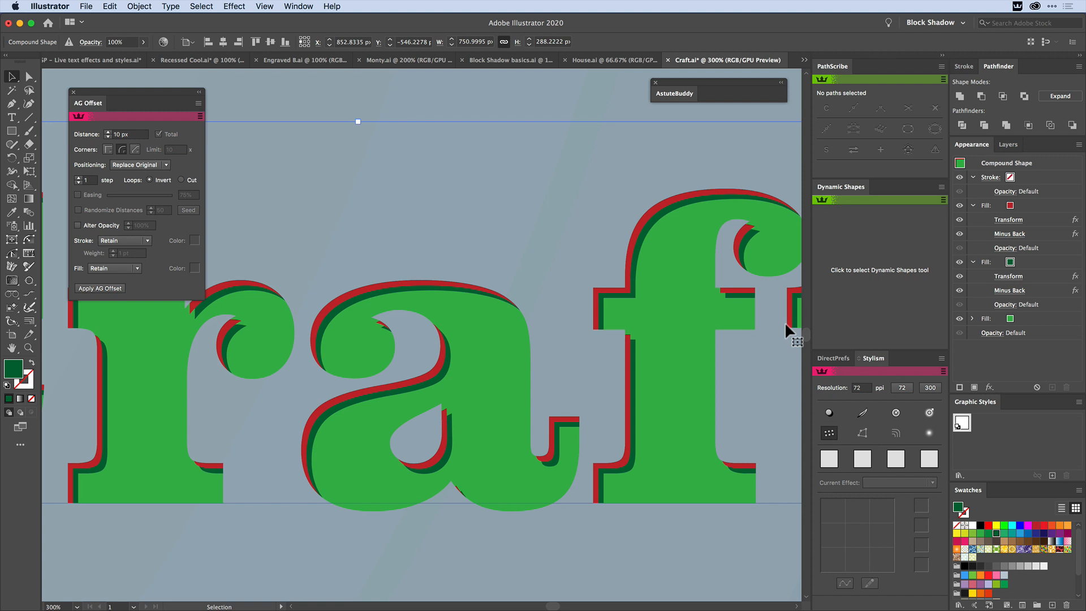
Switch to the Recessed Cool.ai document and select the "Live" lettering to examine its appearance attributes.
key(super+grave)
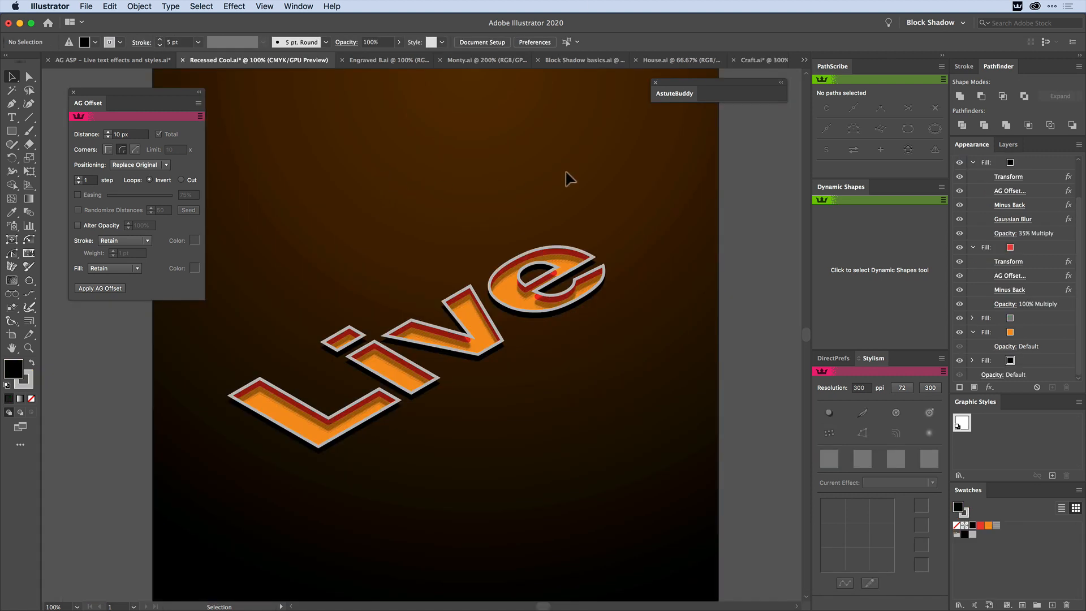
click(580, 306)
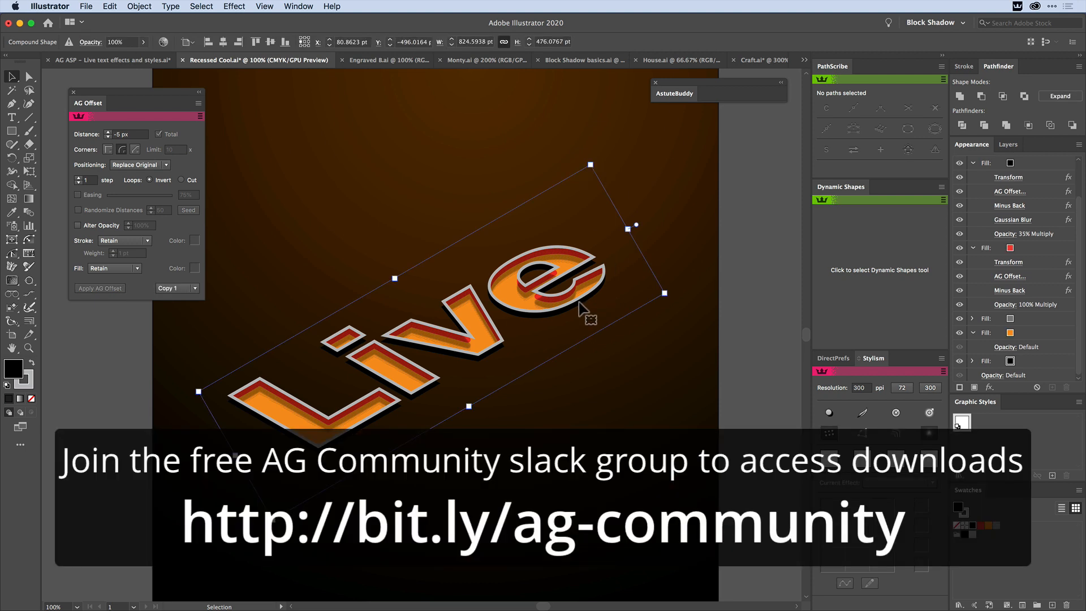